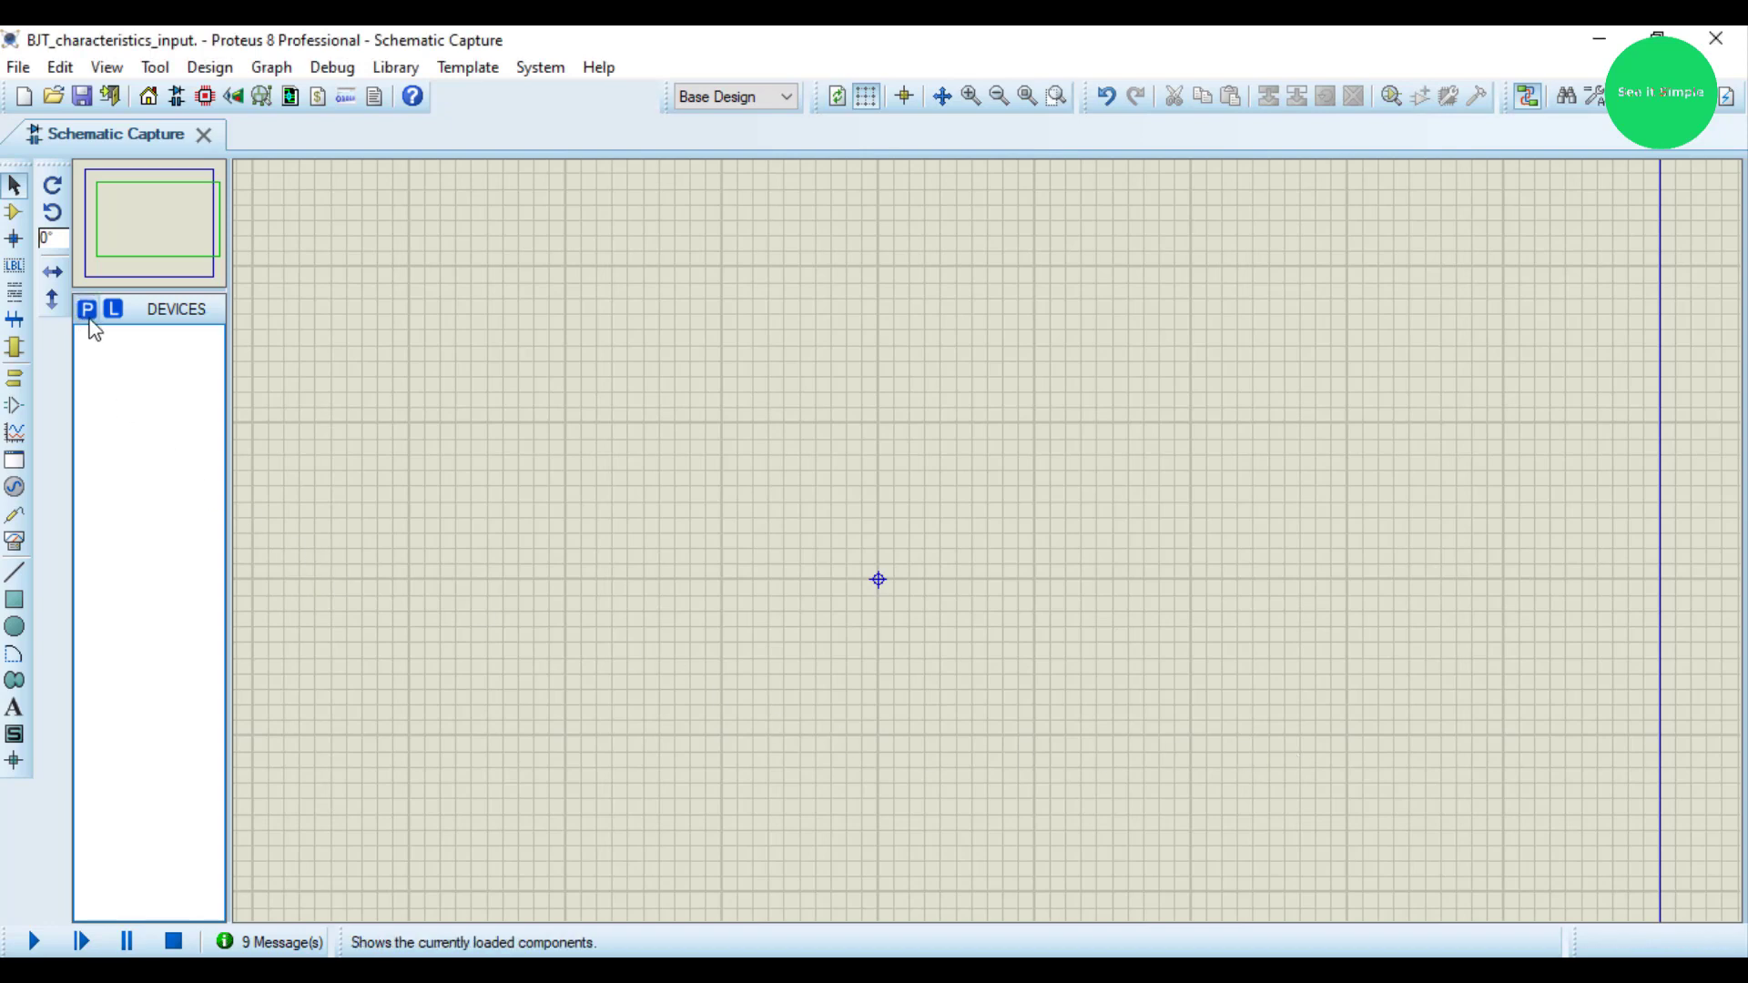
Step: Pick the BC549 transistor from the device library and place it as Q1 near the sheet centre
left_click(86, 313)
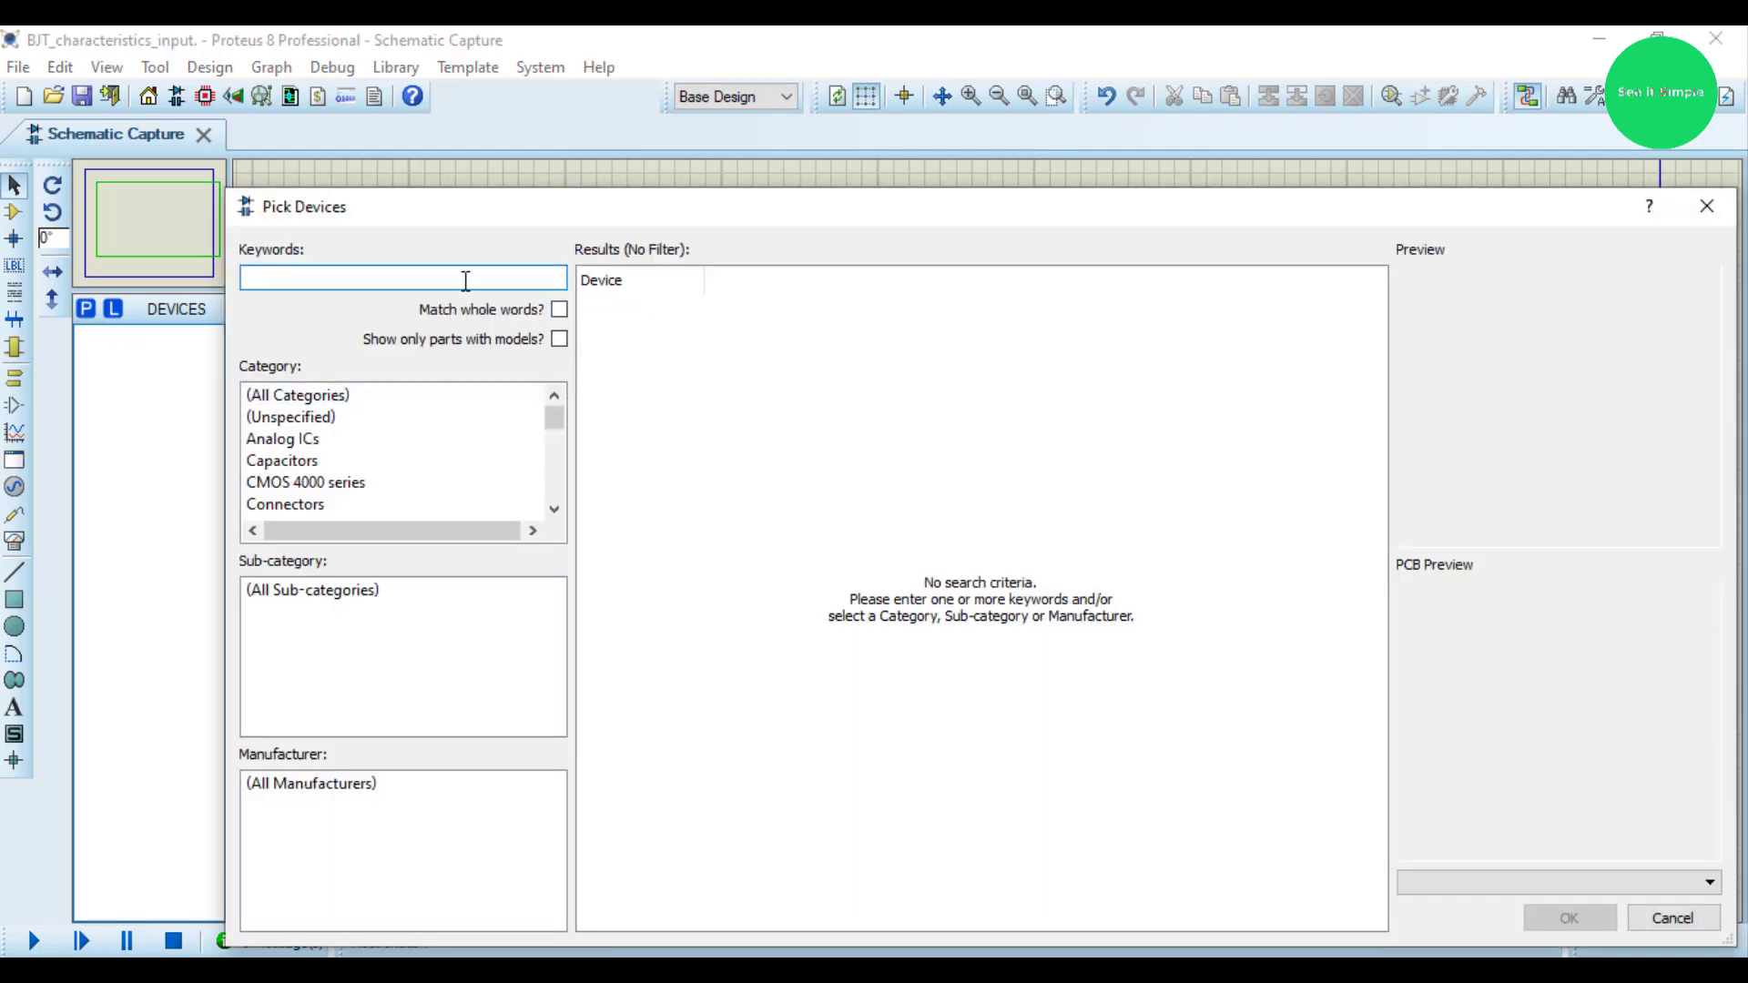
type("b")
type("c5")
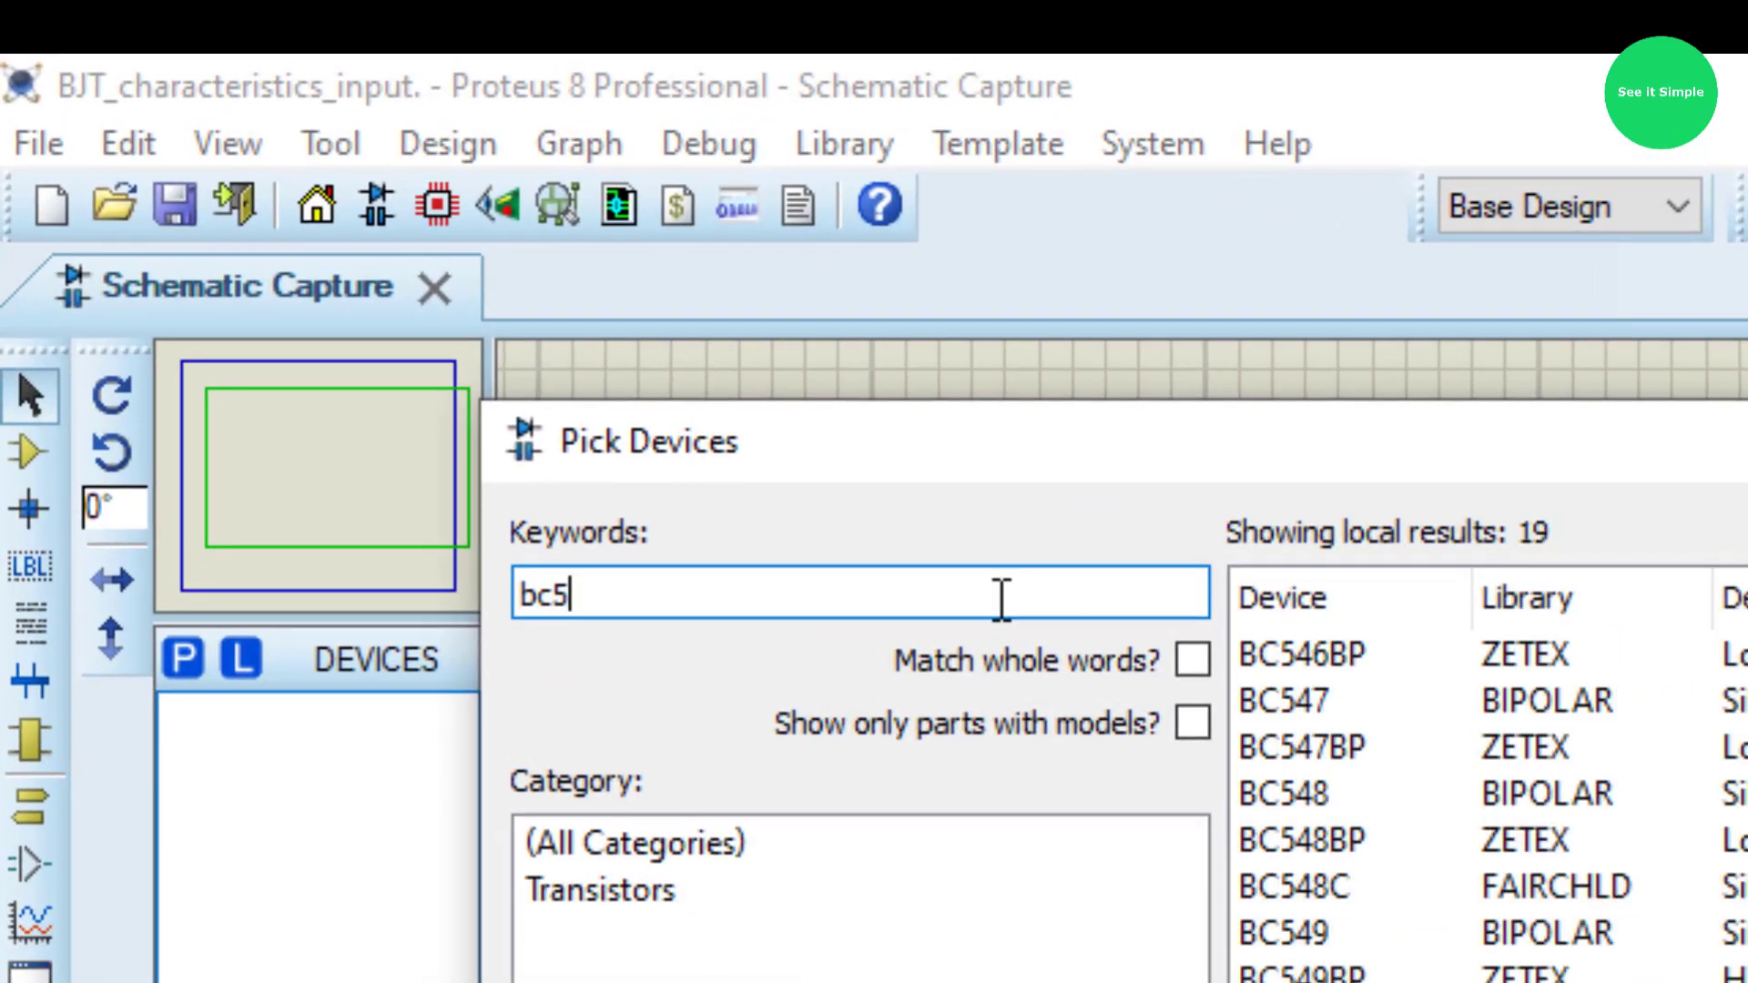
type("49")
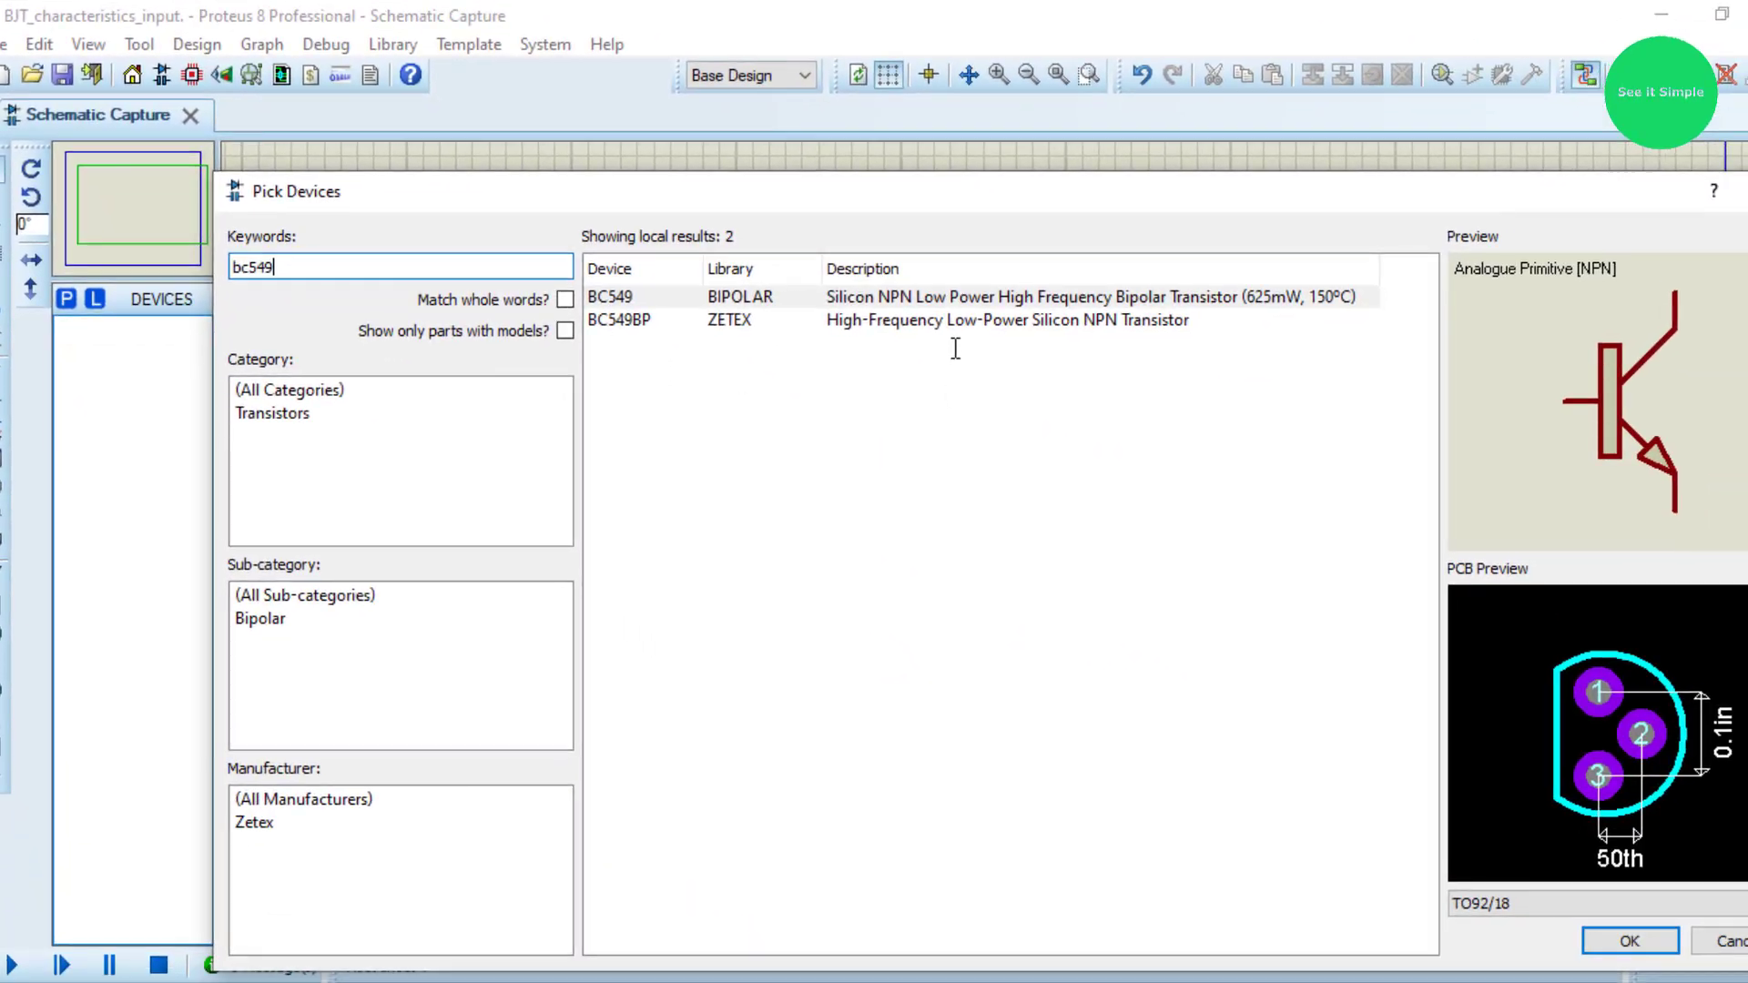
left_click(938, 302)
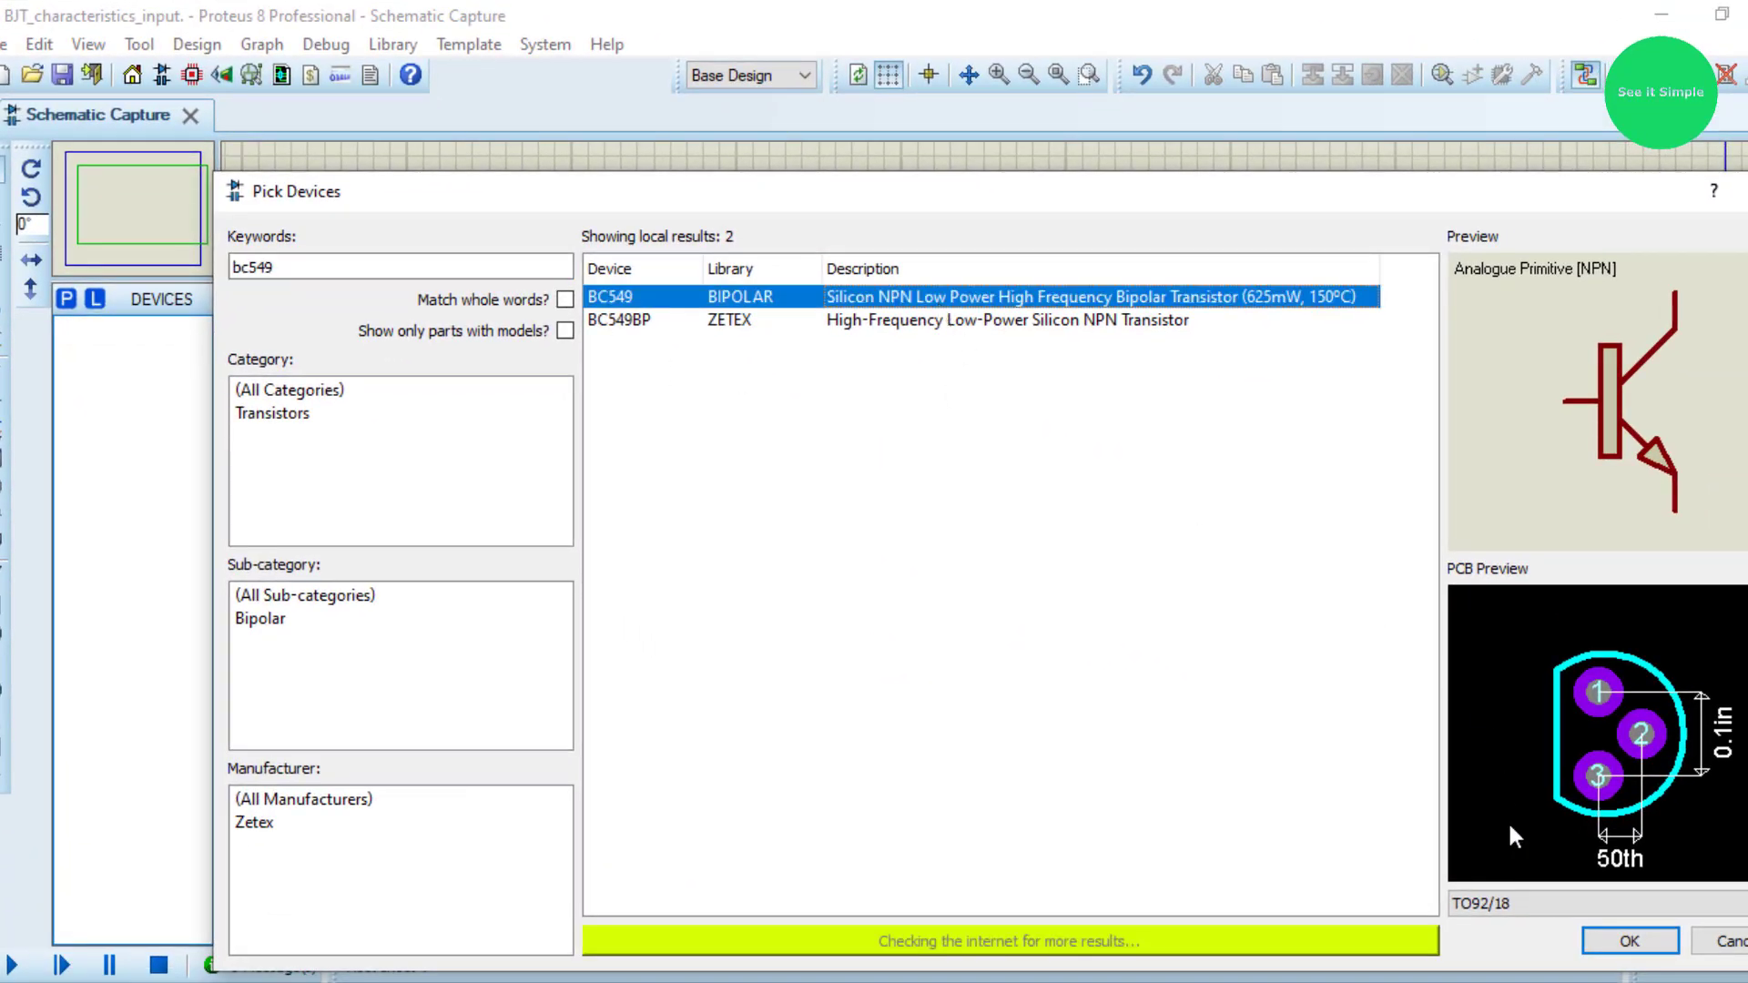
left_click(1630, 941)
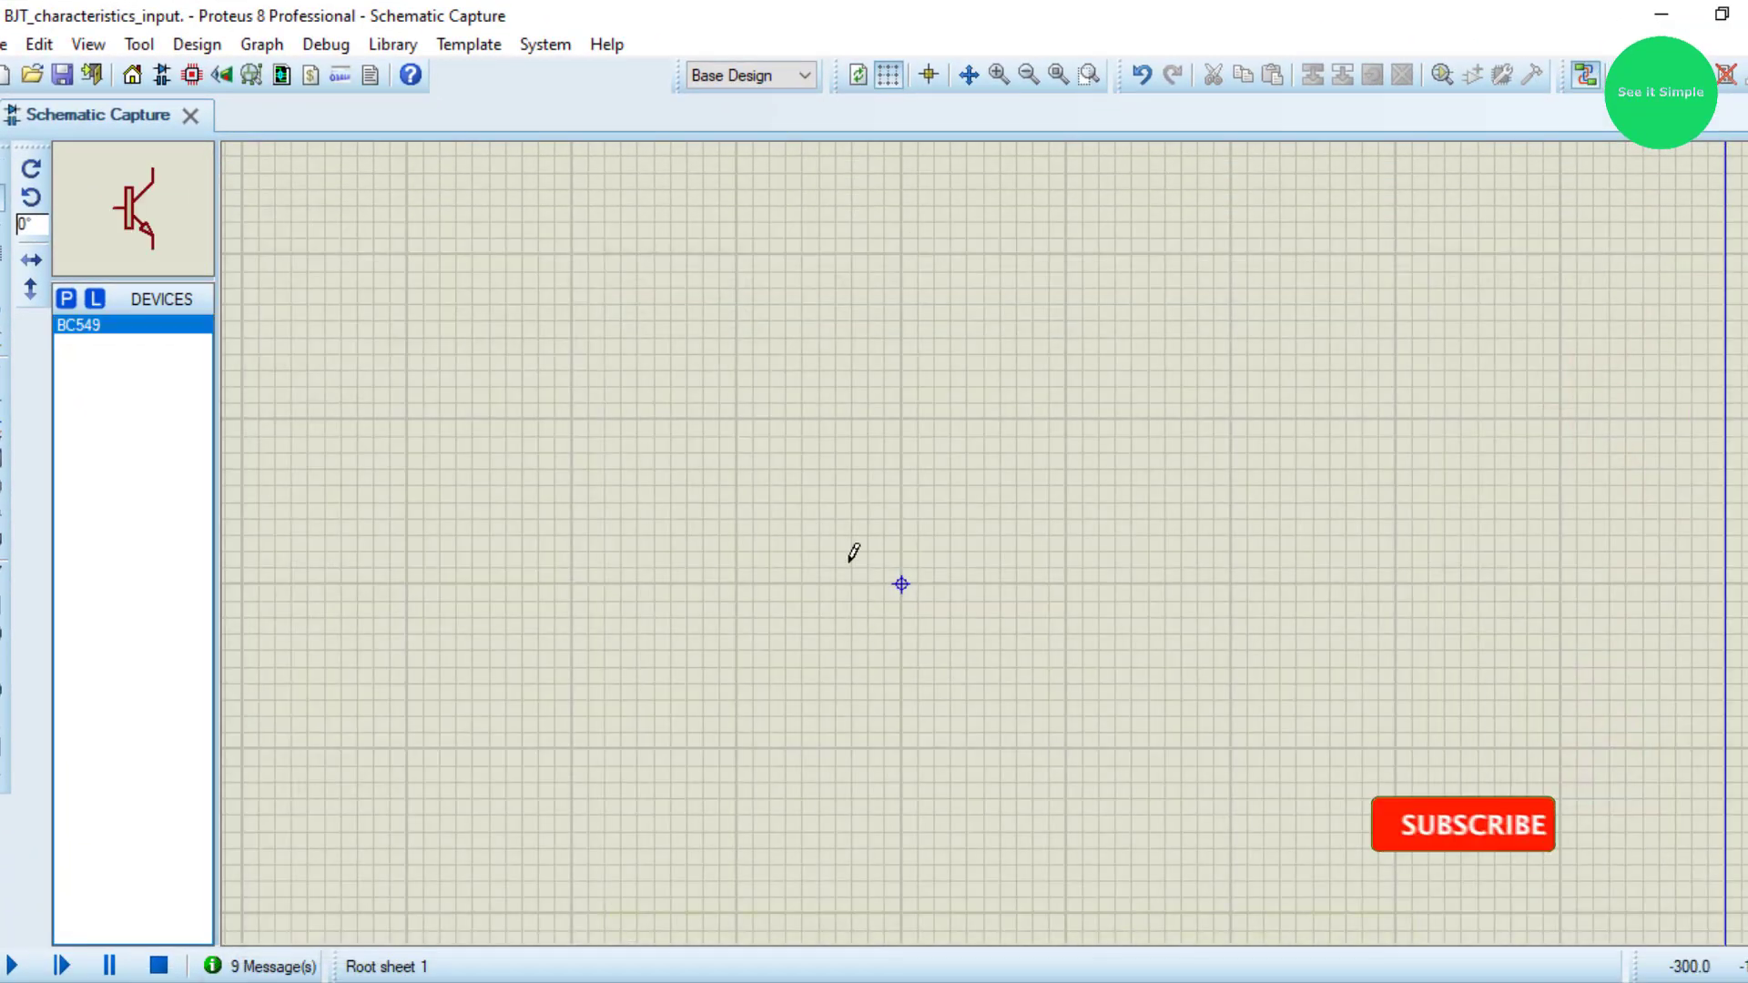
left_click(901, 584)
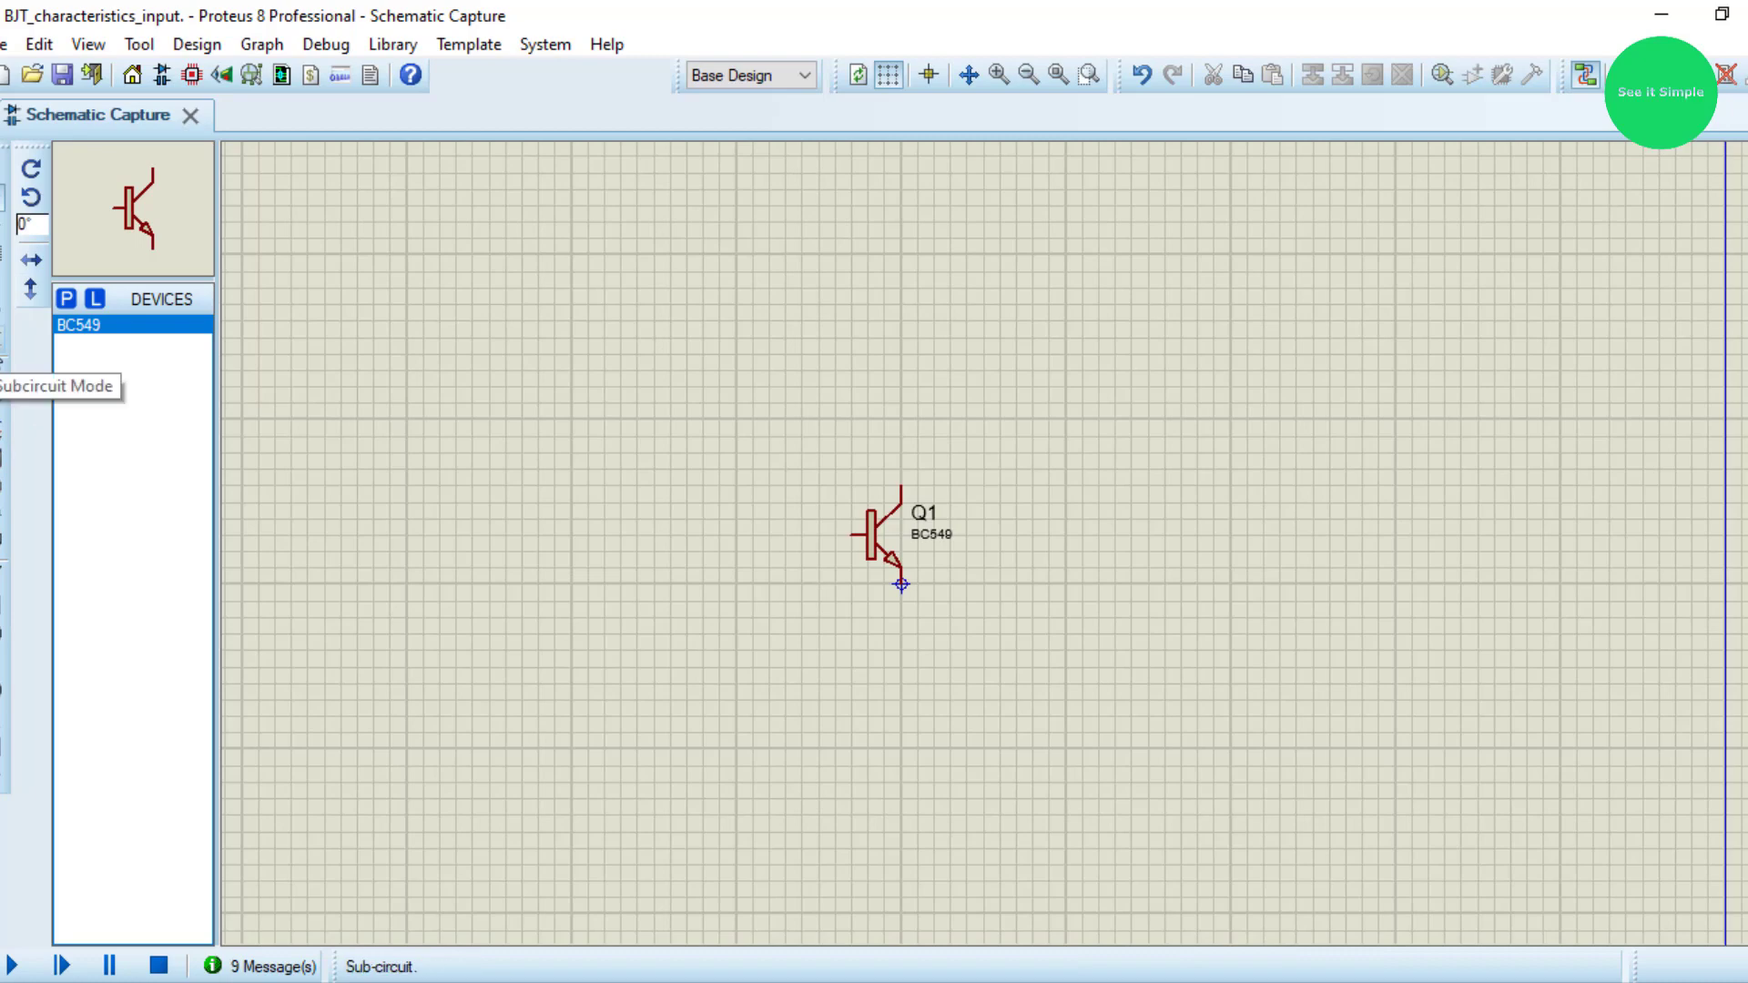
Step: Place a DC generator to the left of Q1
left_click(4, 533)
left_click(5, 506)
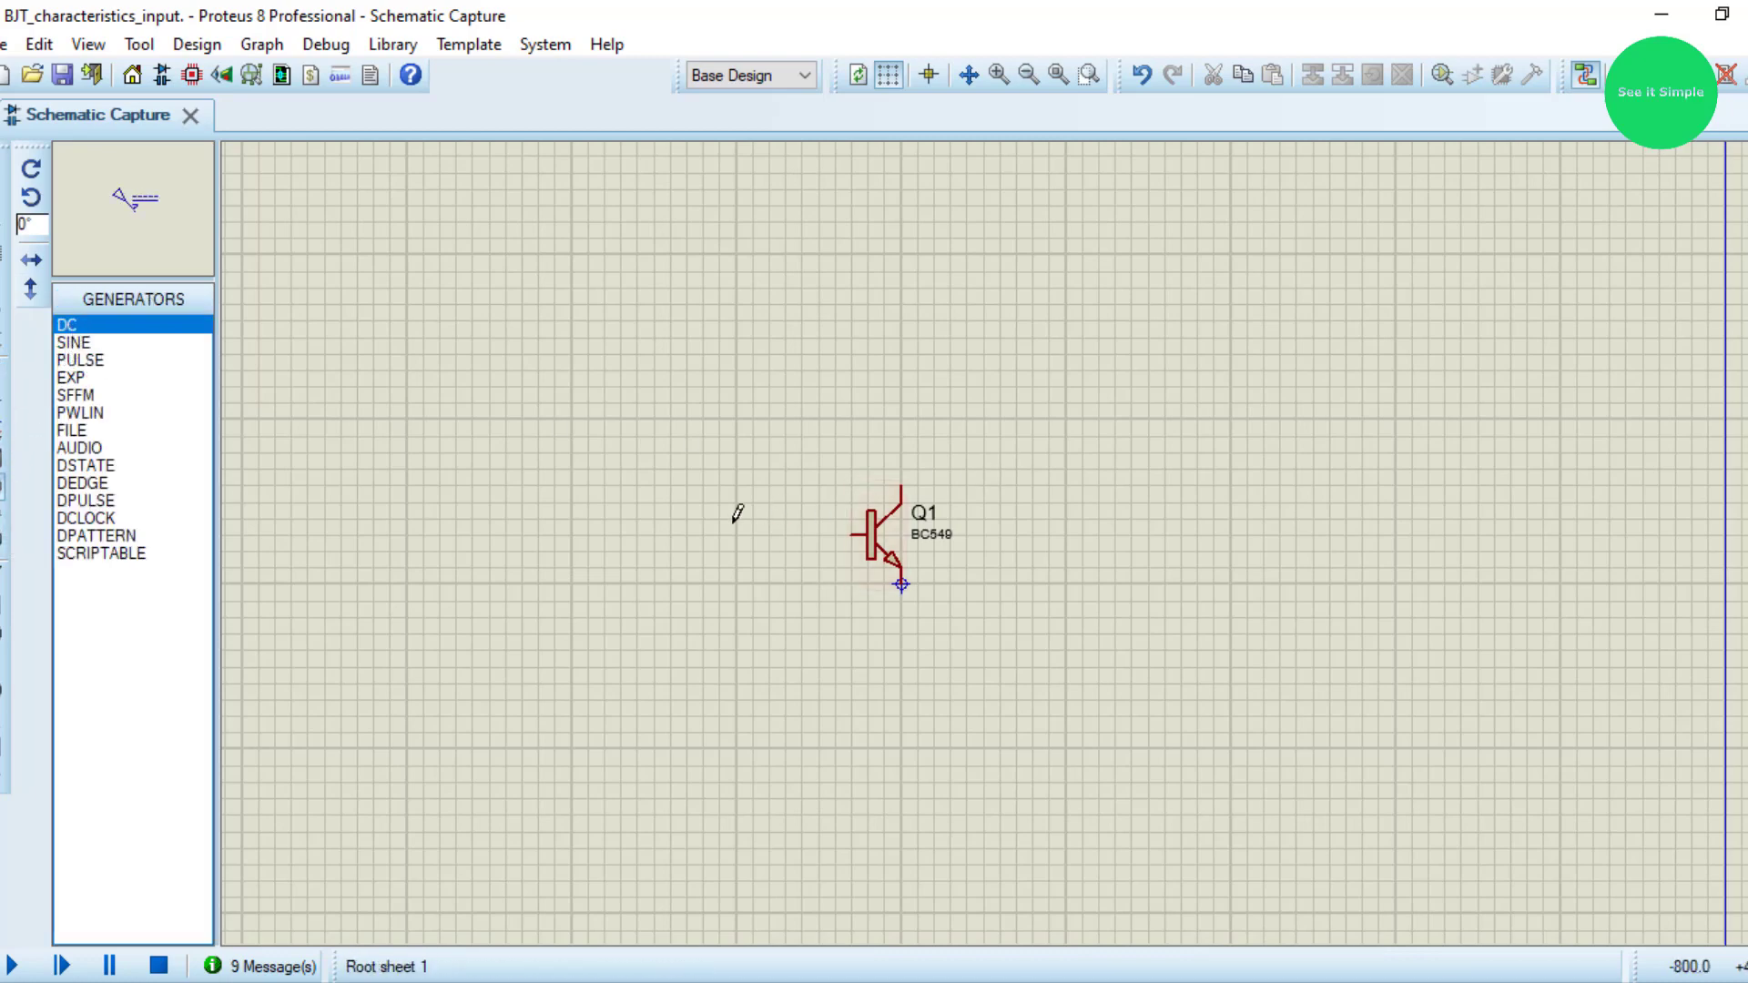
left_click(650, 522)
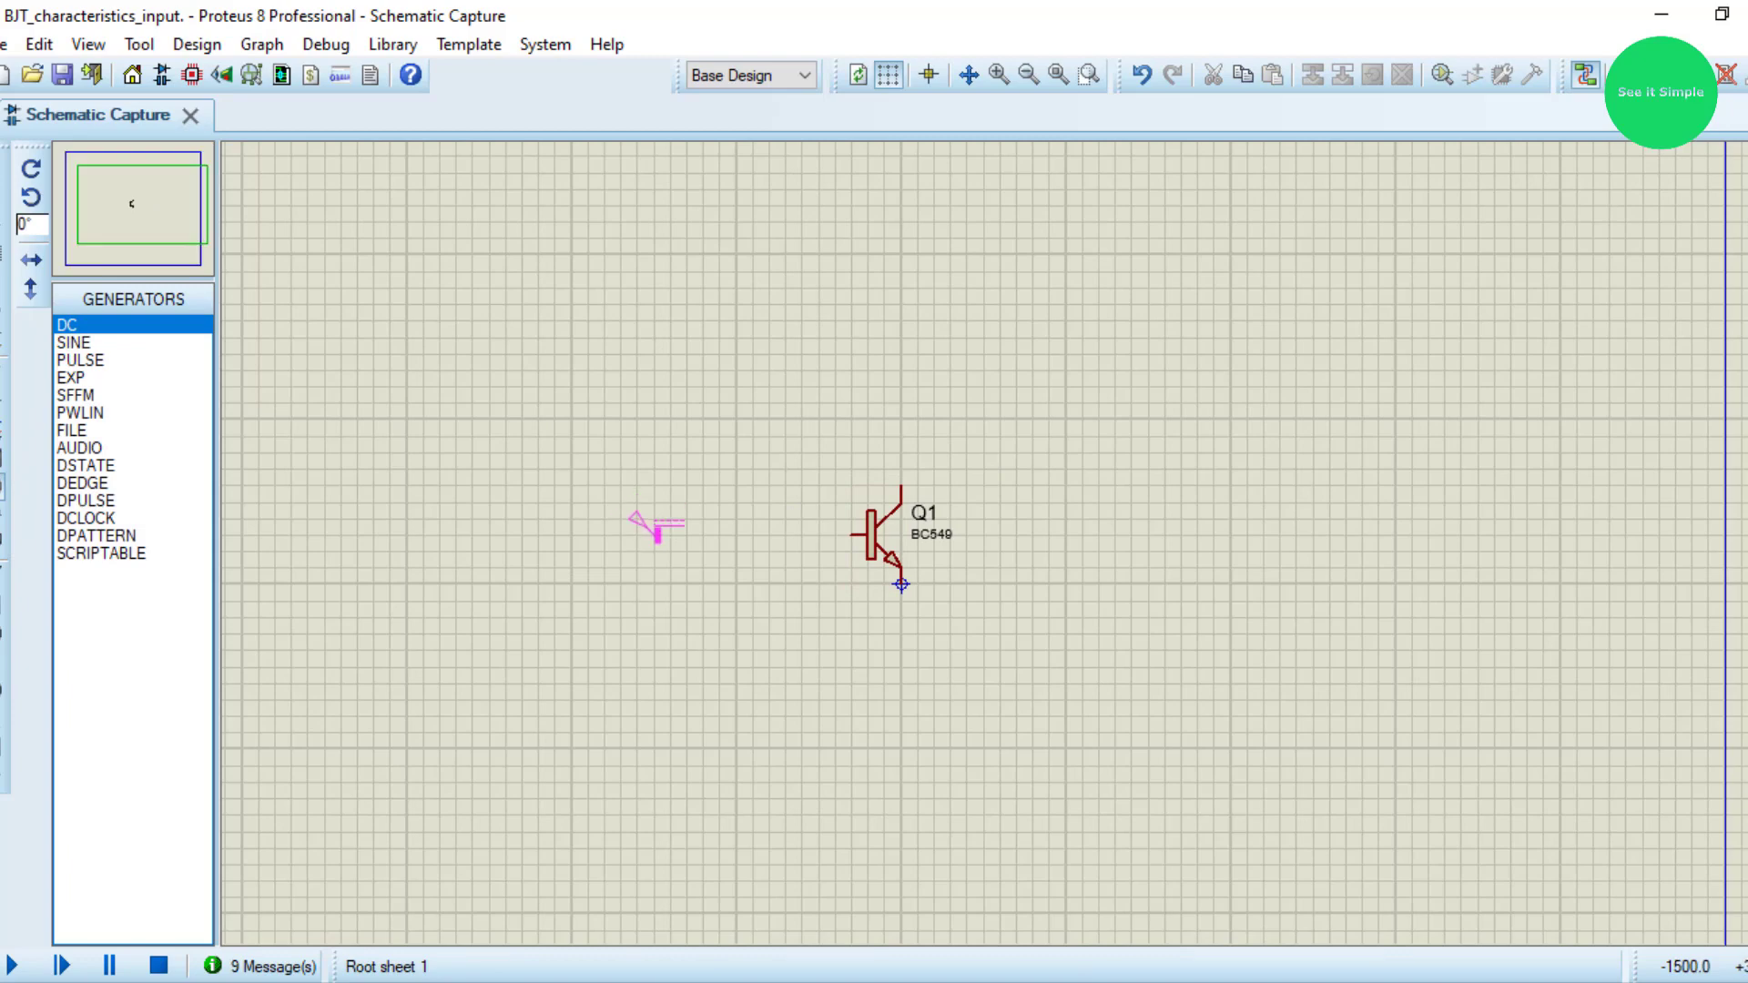
left_click(655, 526)
key("Escape")
Step: Reposition the DC generator and wire its terminal to Q1's base pin
left_click(845, 531)
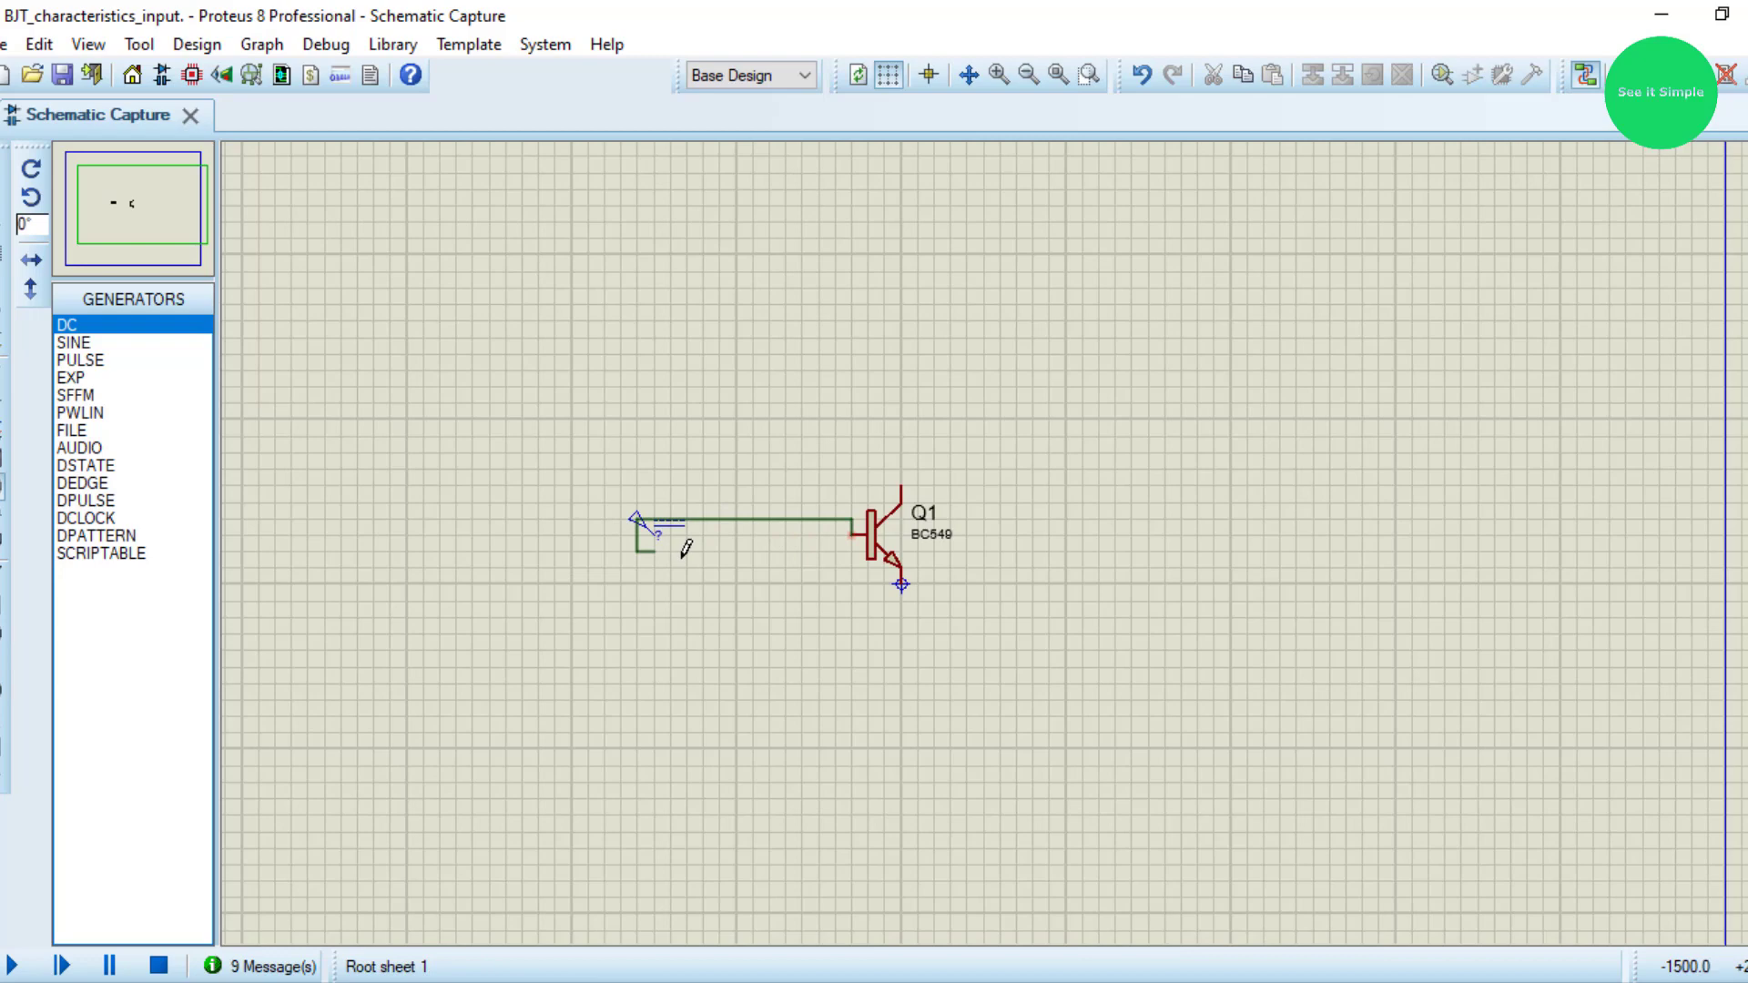
left_click(659, 532)
right_click(719, 533)
right_click(719, 533)
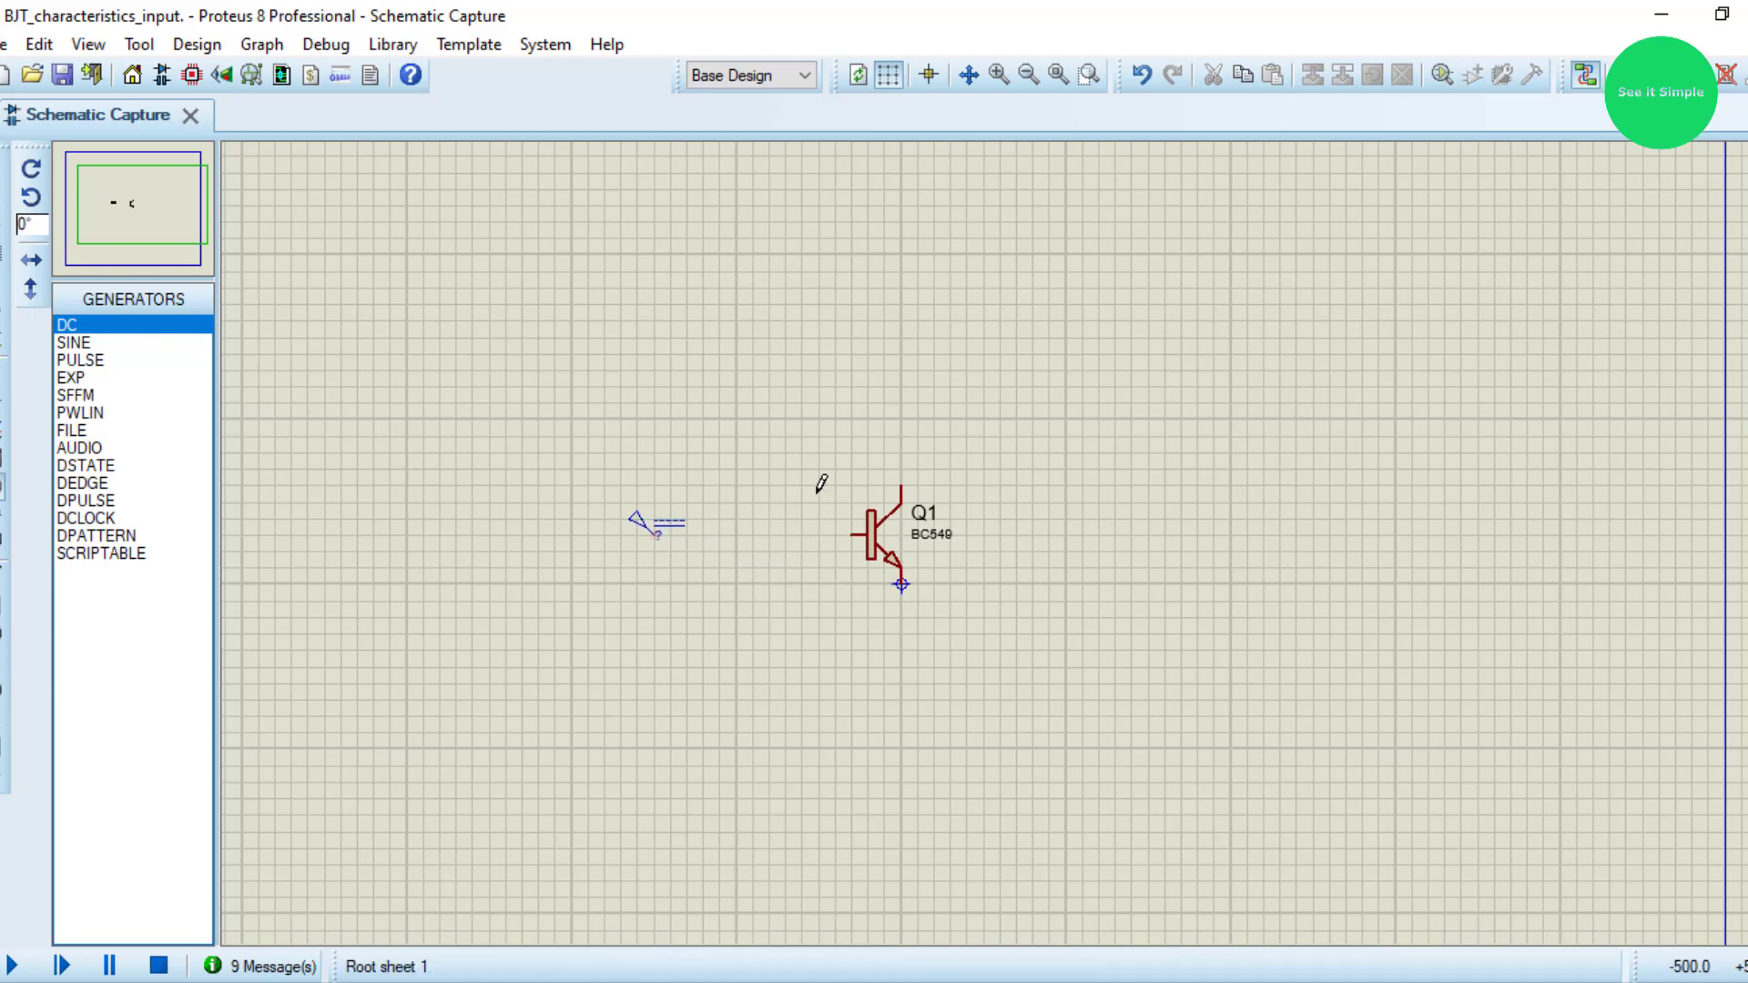
right_click(638, 532)
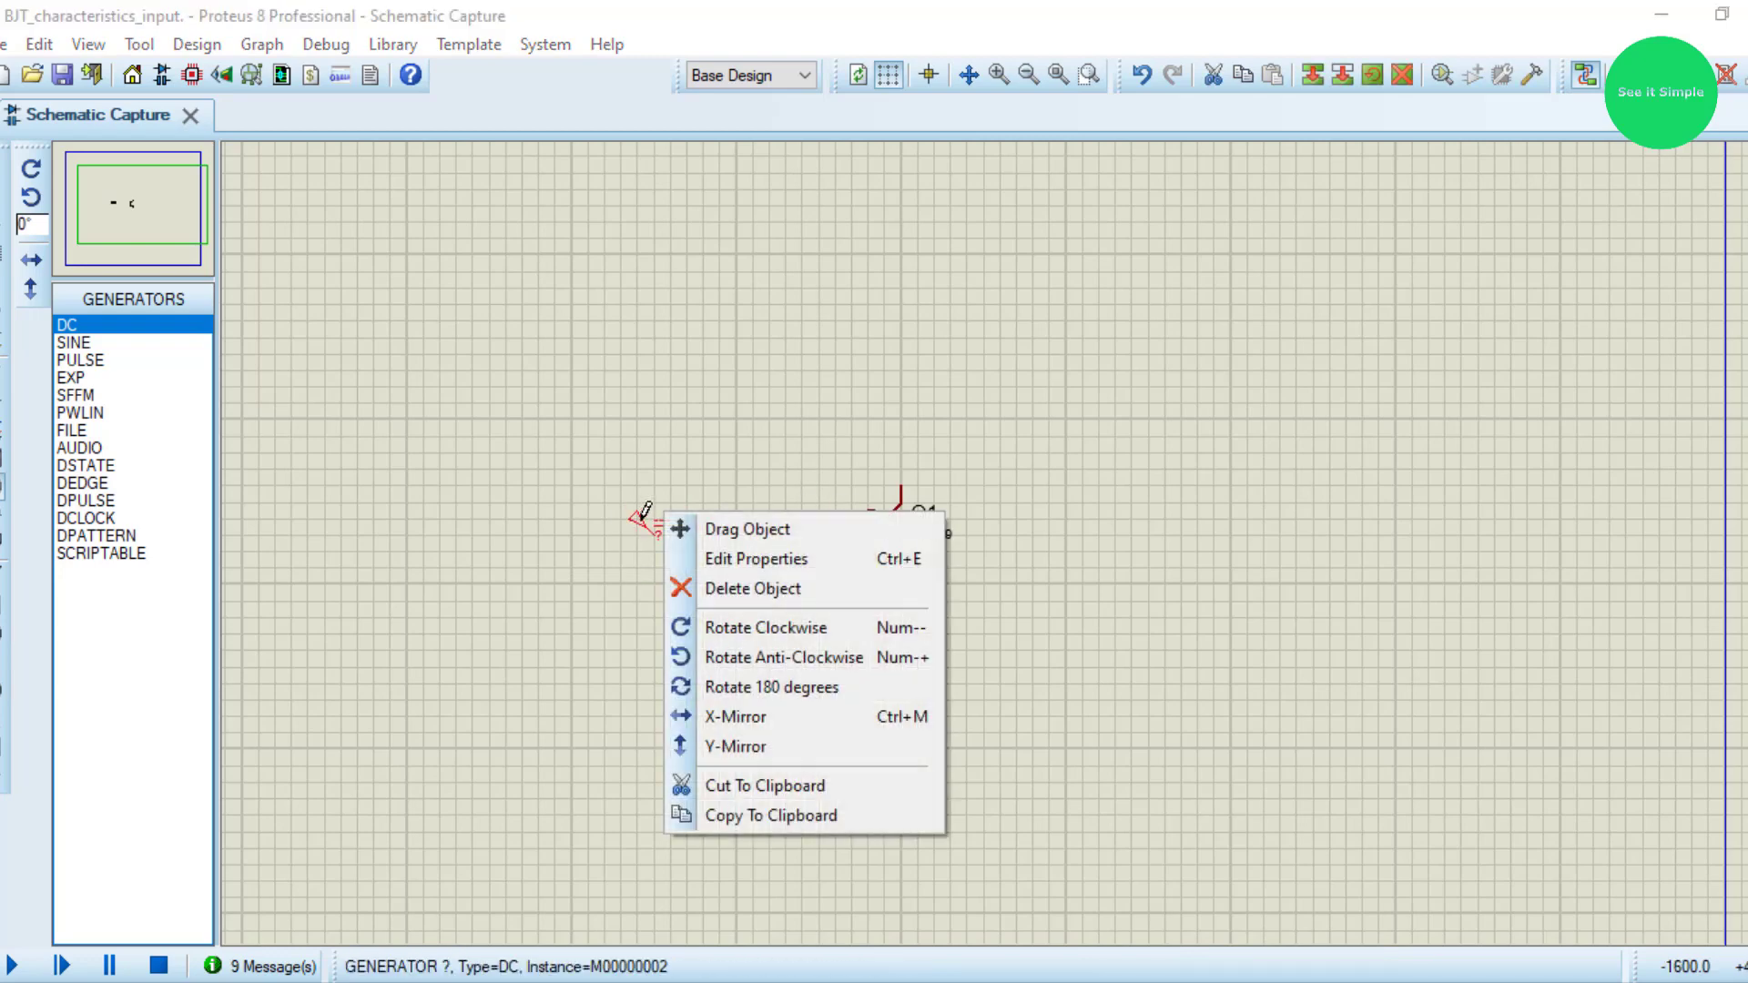
left_click(720, 528)
left_click(635, 514)
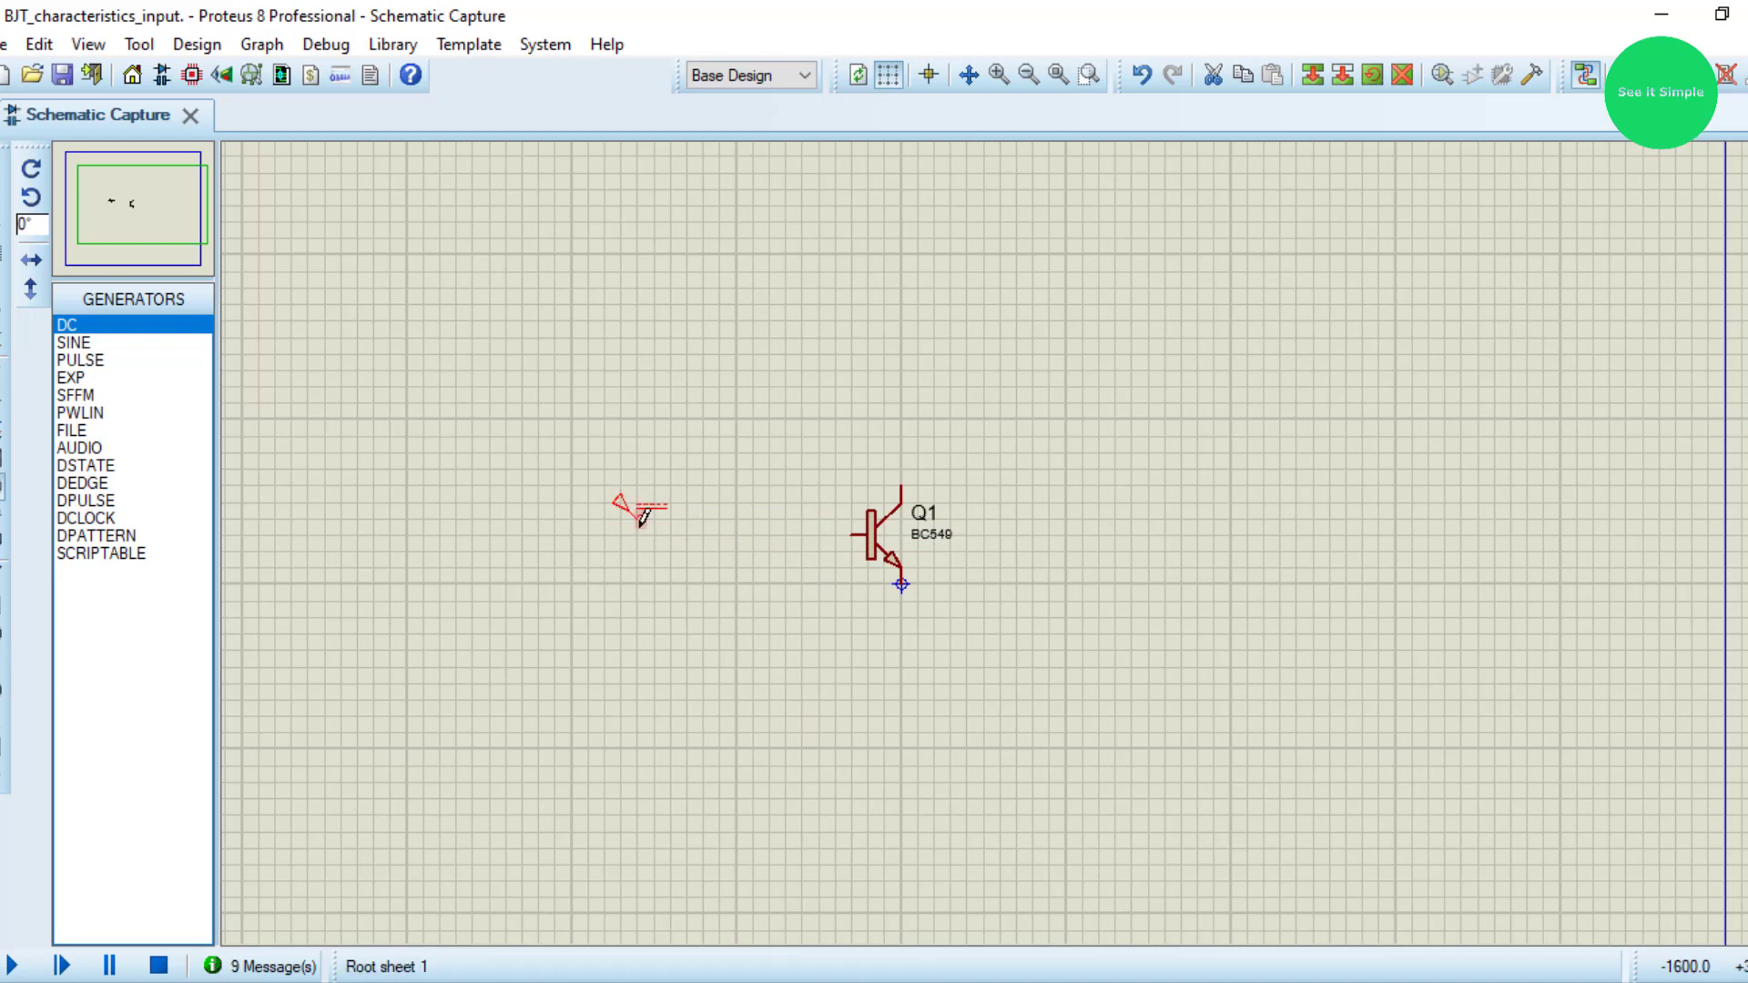
left_click(998, 75)
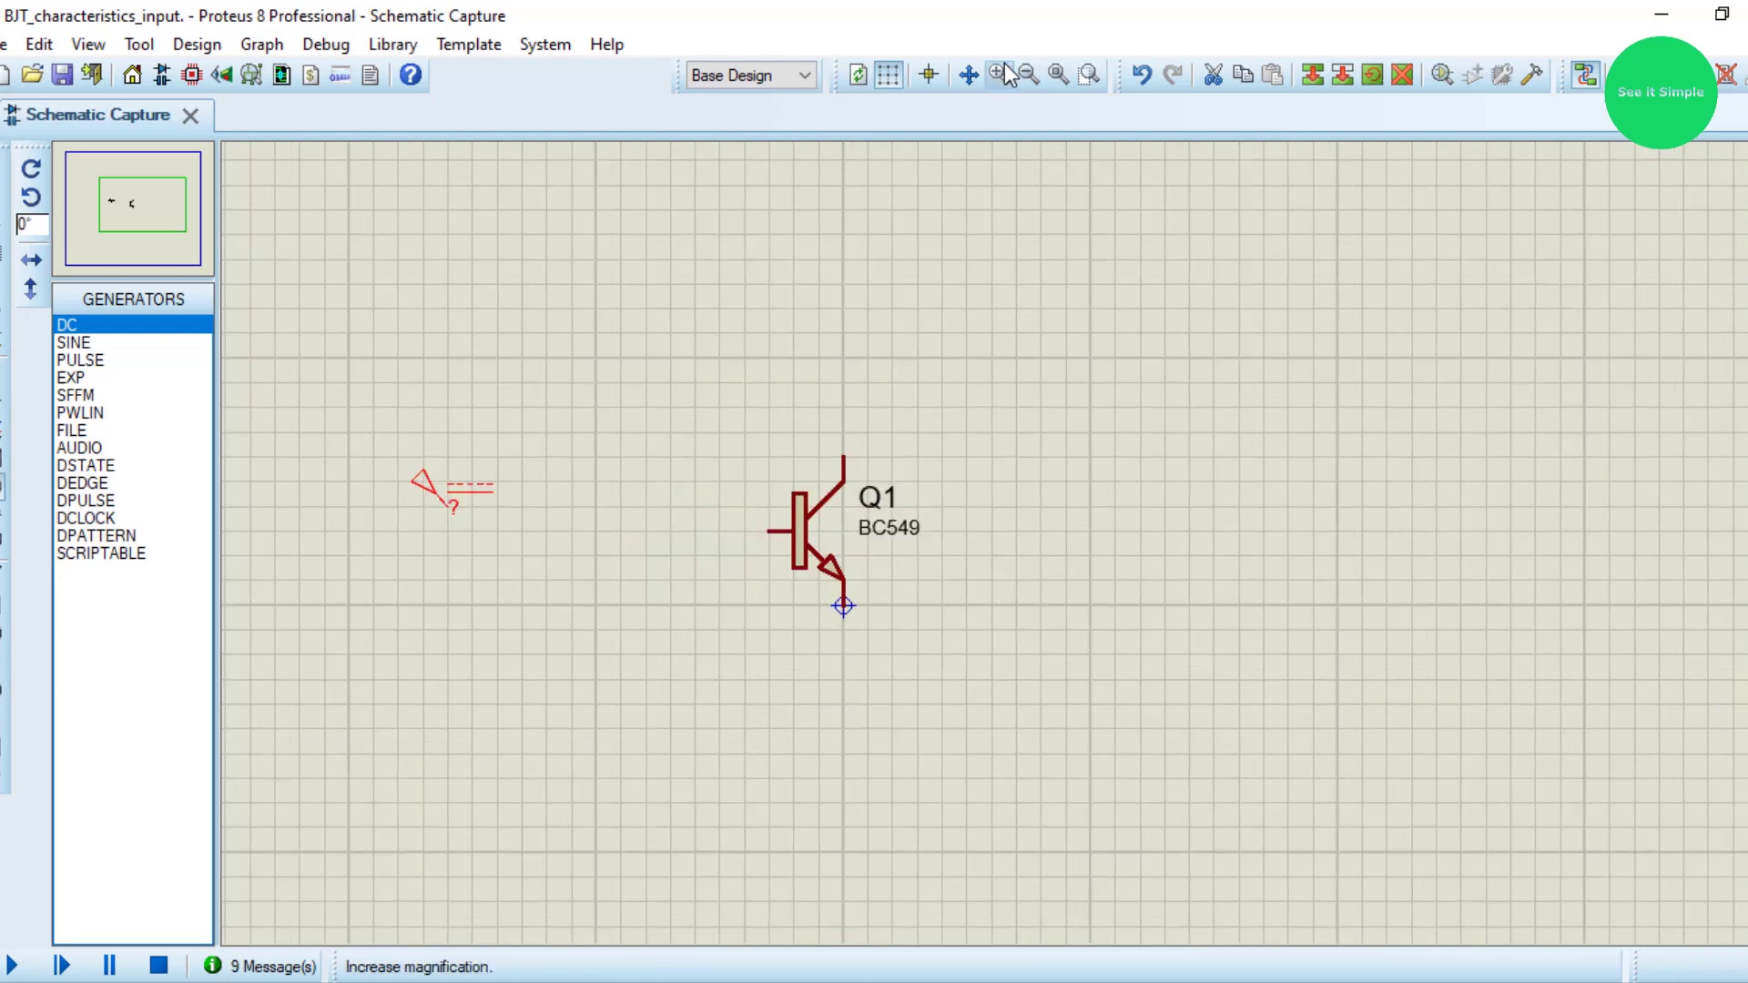
left_click(767, 530)
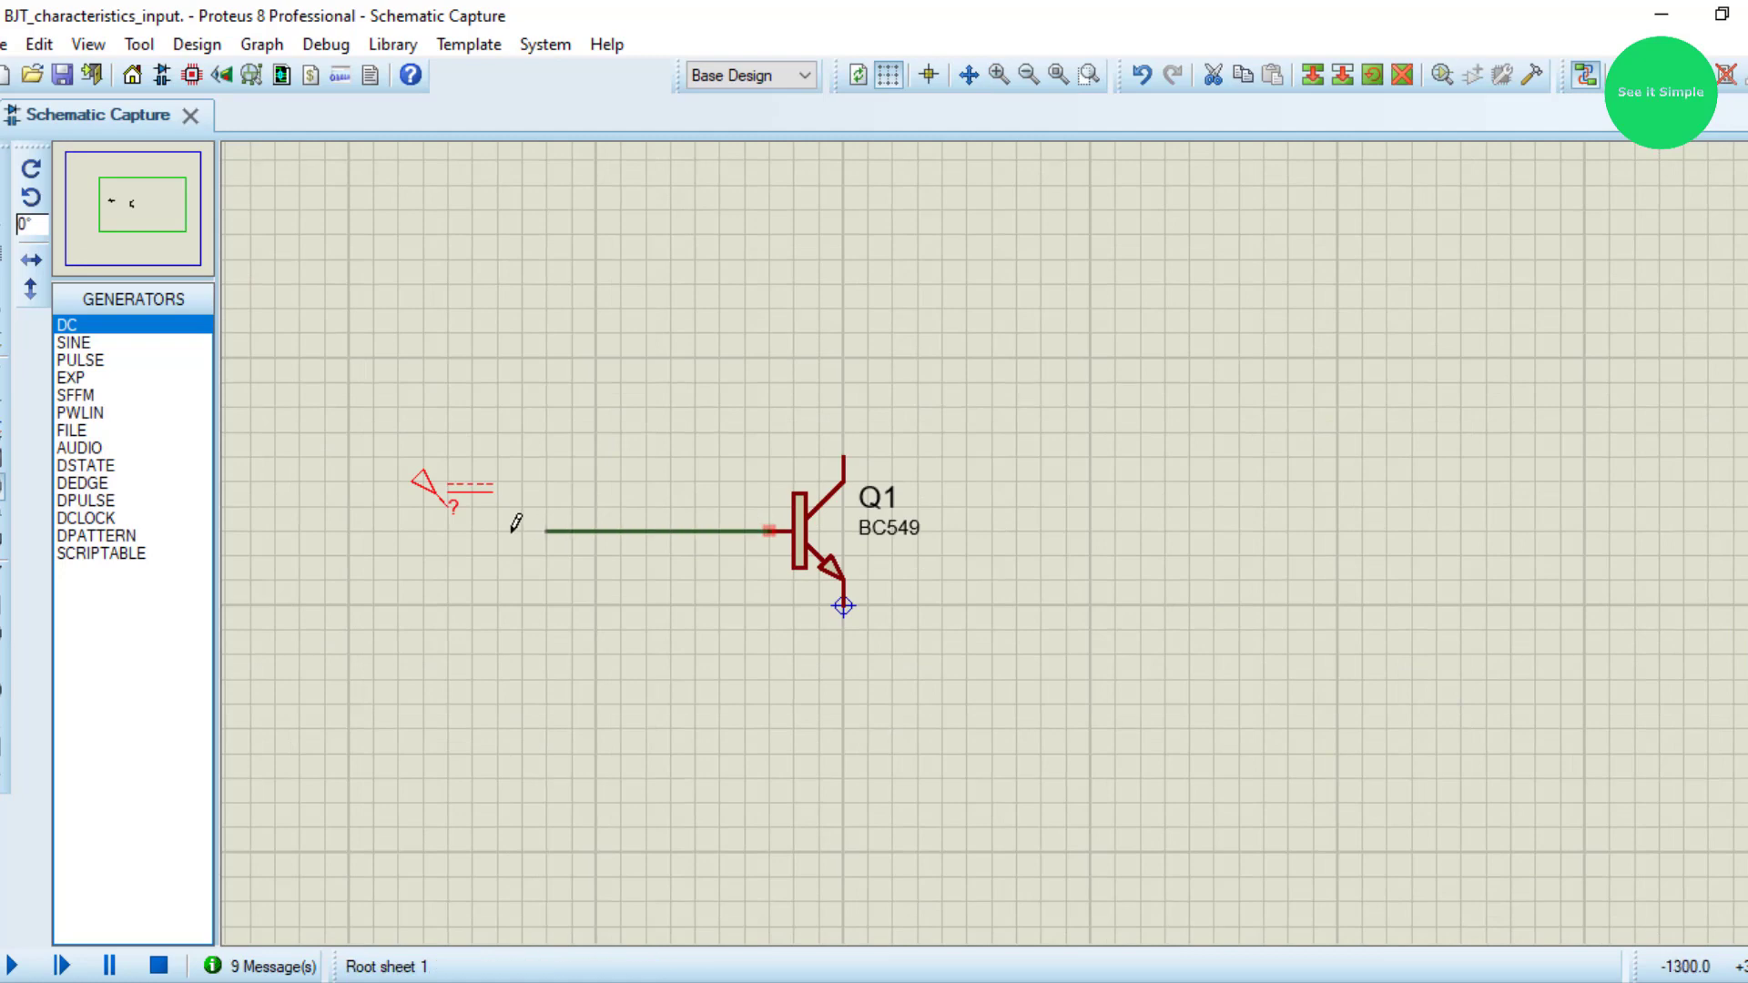
left_click(455, 511)
Step: Rename the DC generator to Vbe
right_click(472, 513)
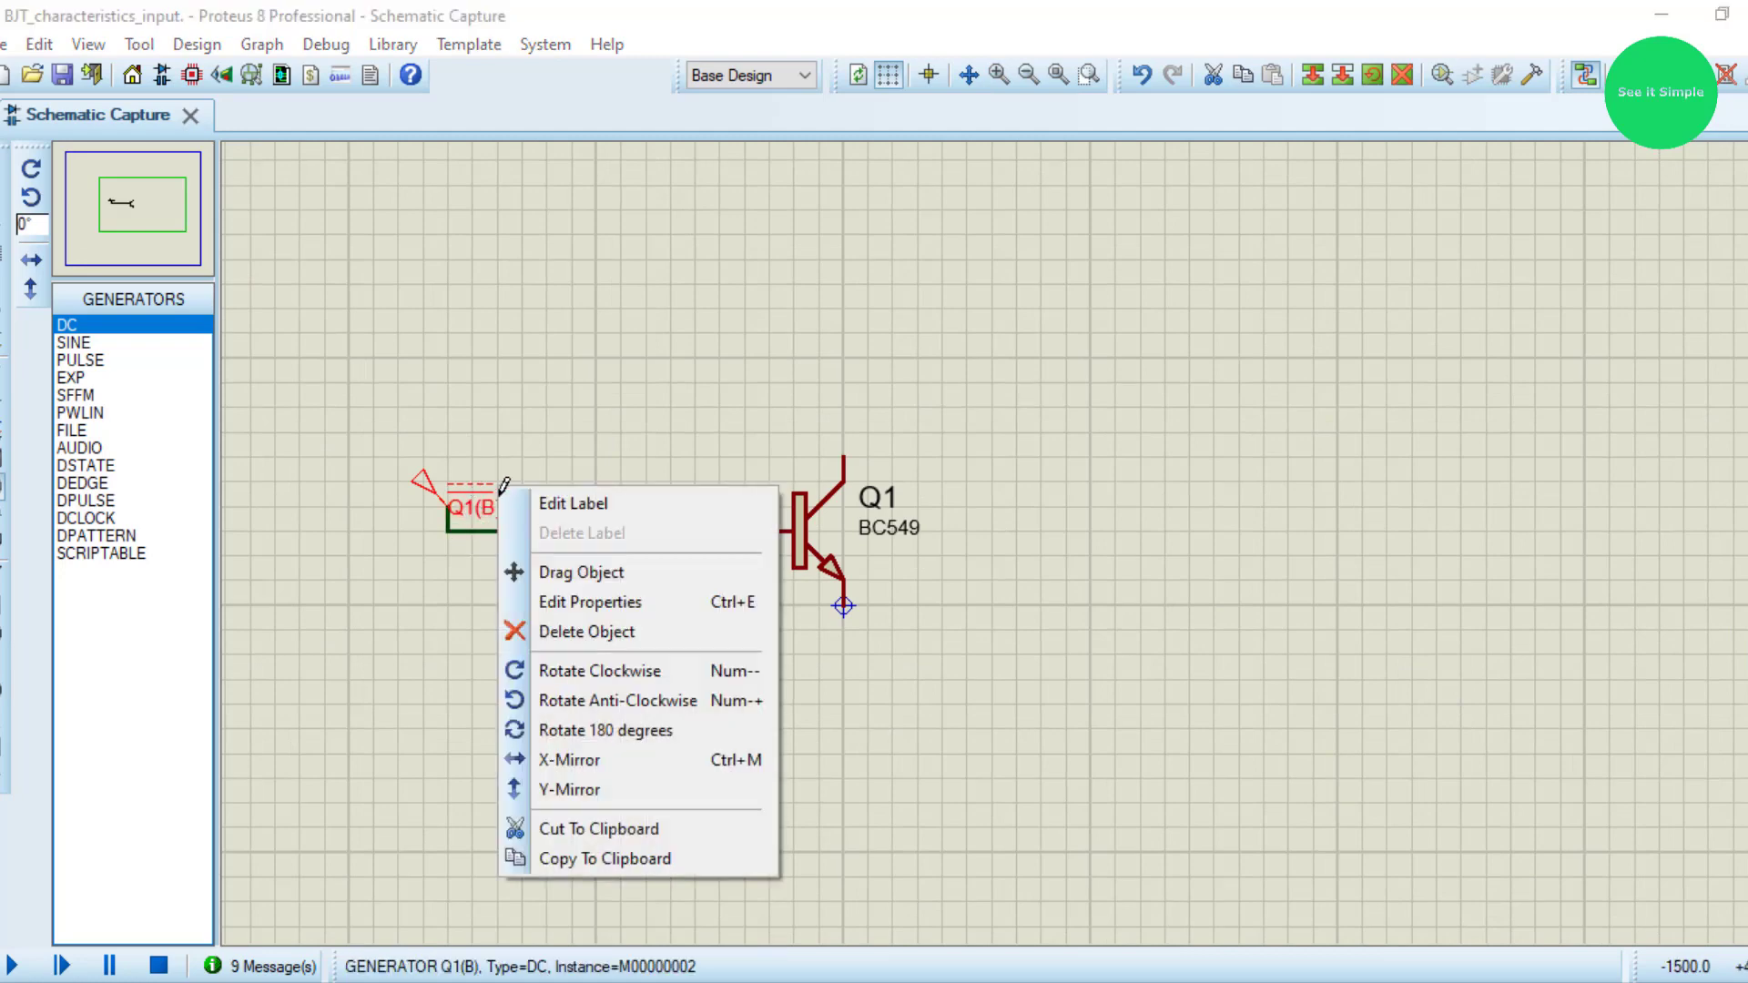
left_click(573, 601)
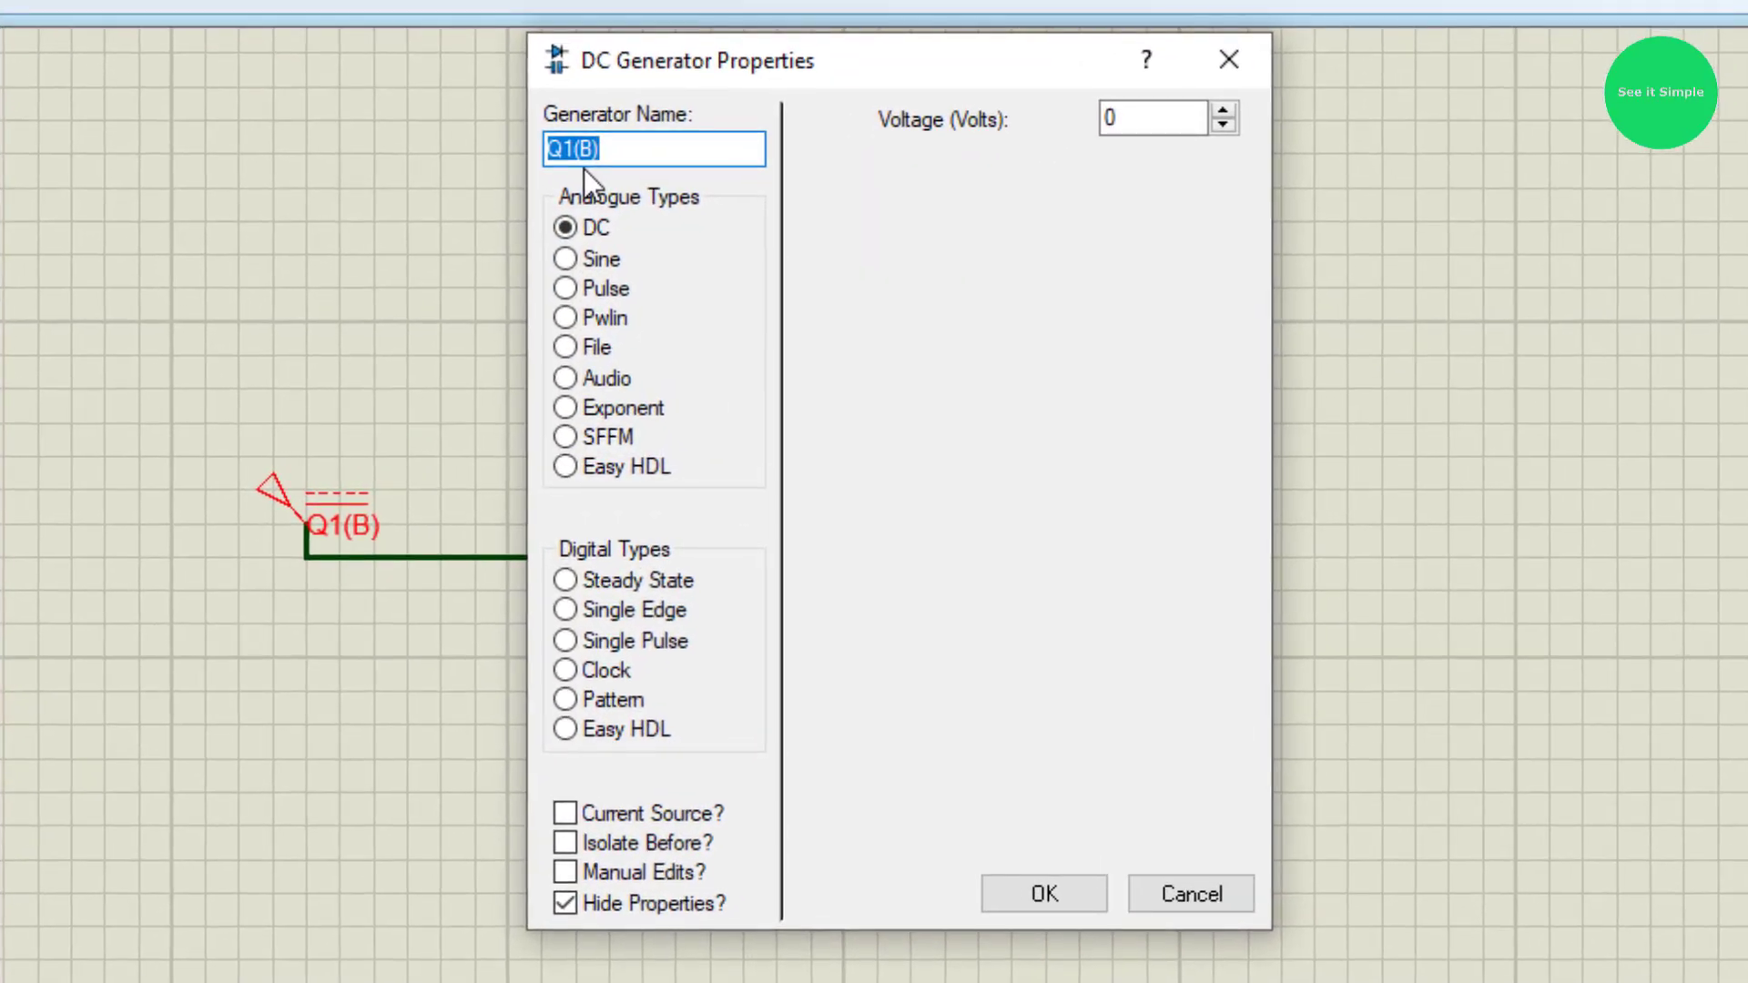
type("Vbe")
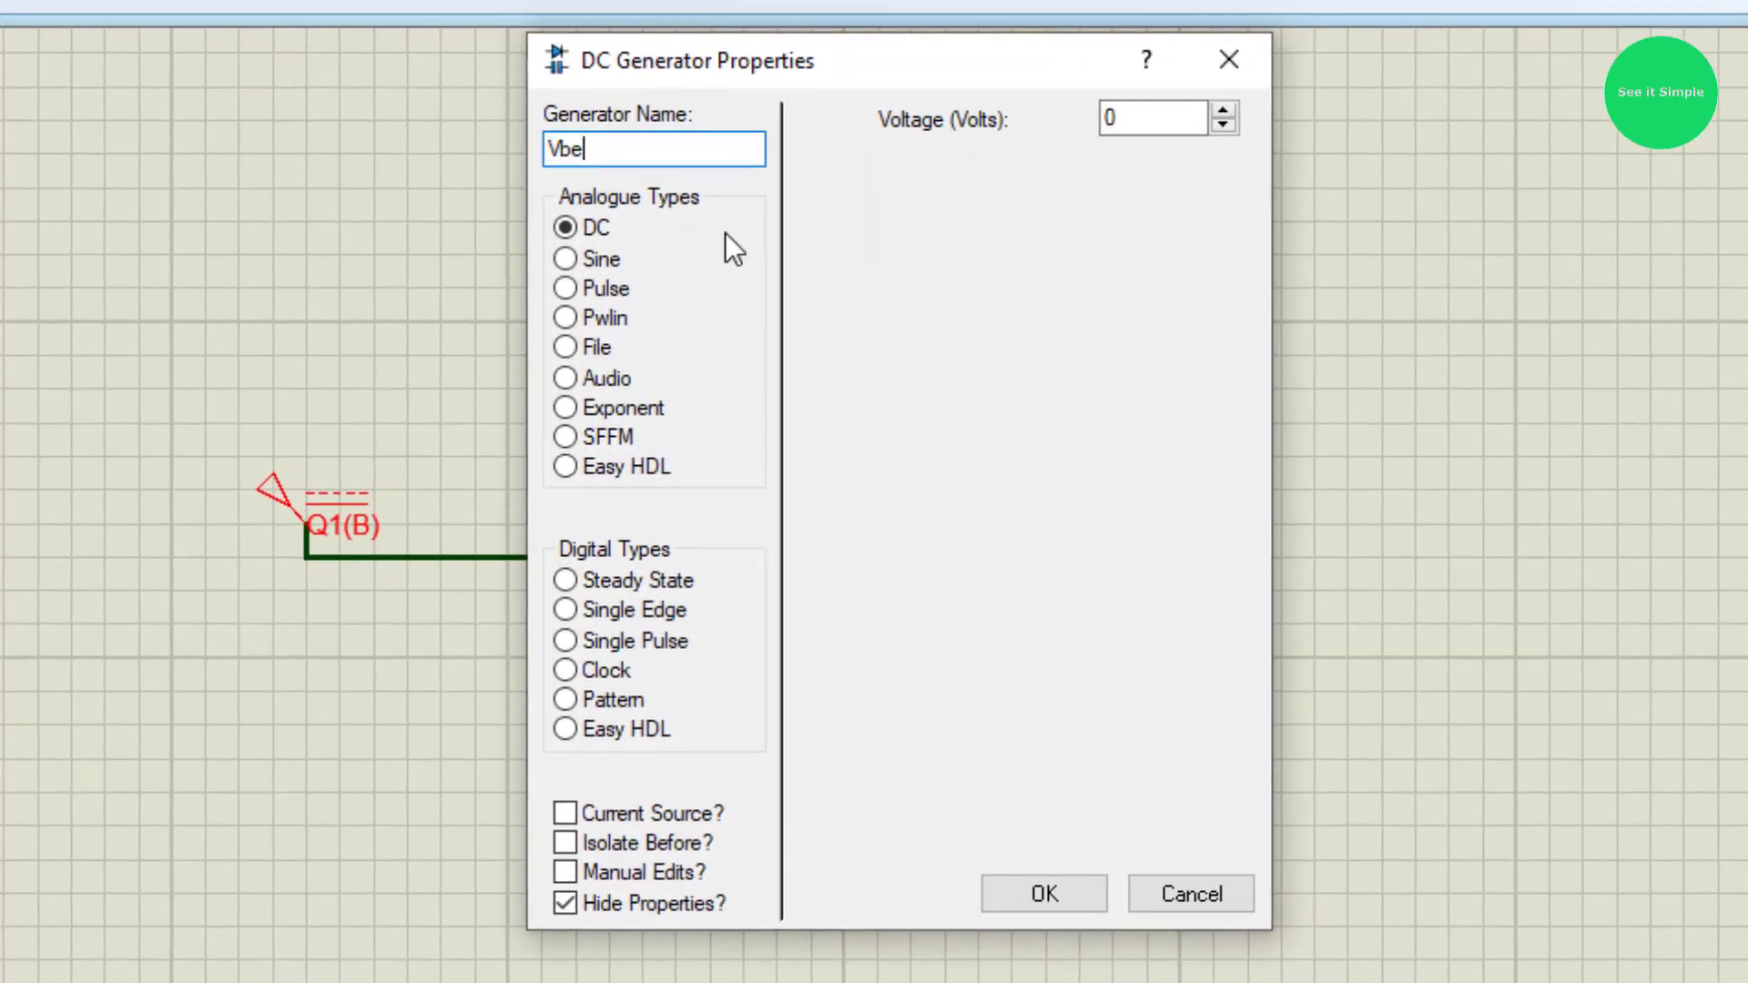
left_click(1076, 909)
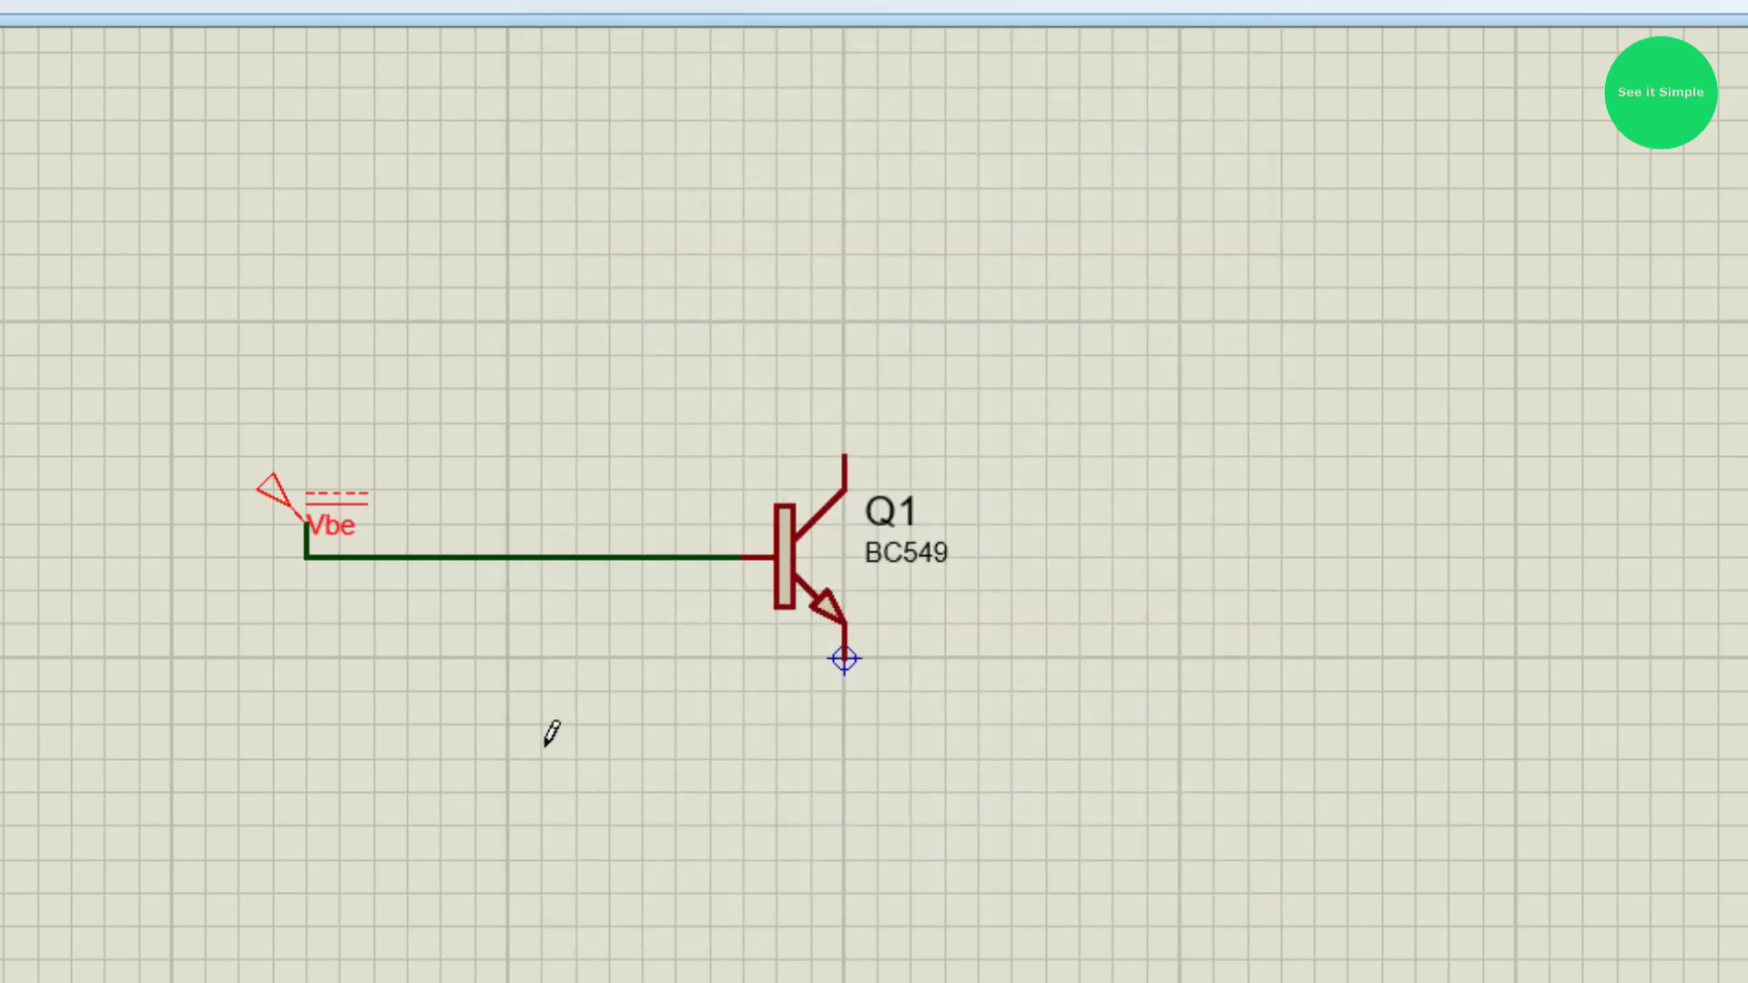
Step: Move transistor Q1 further left along the base wire
right_click(783, 546)
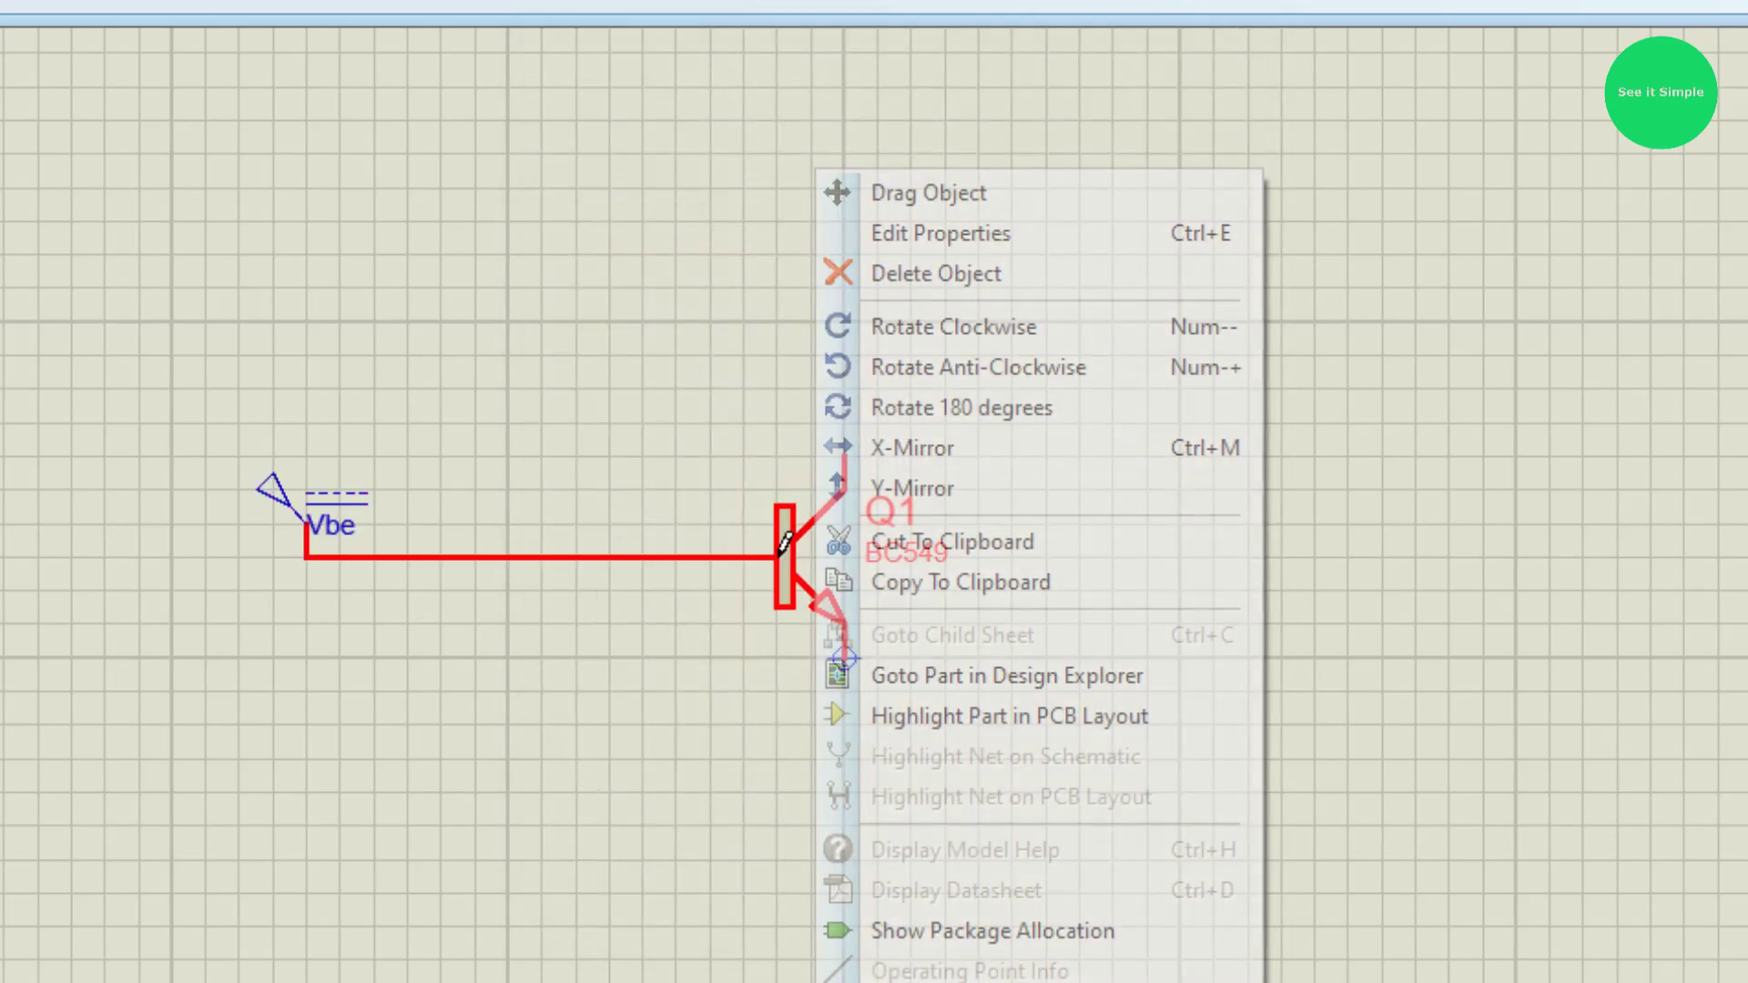
left_click(910, 192)
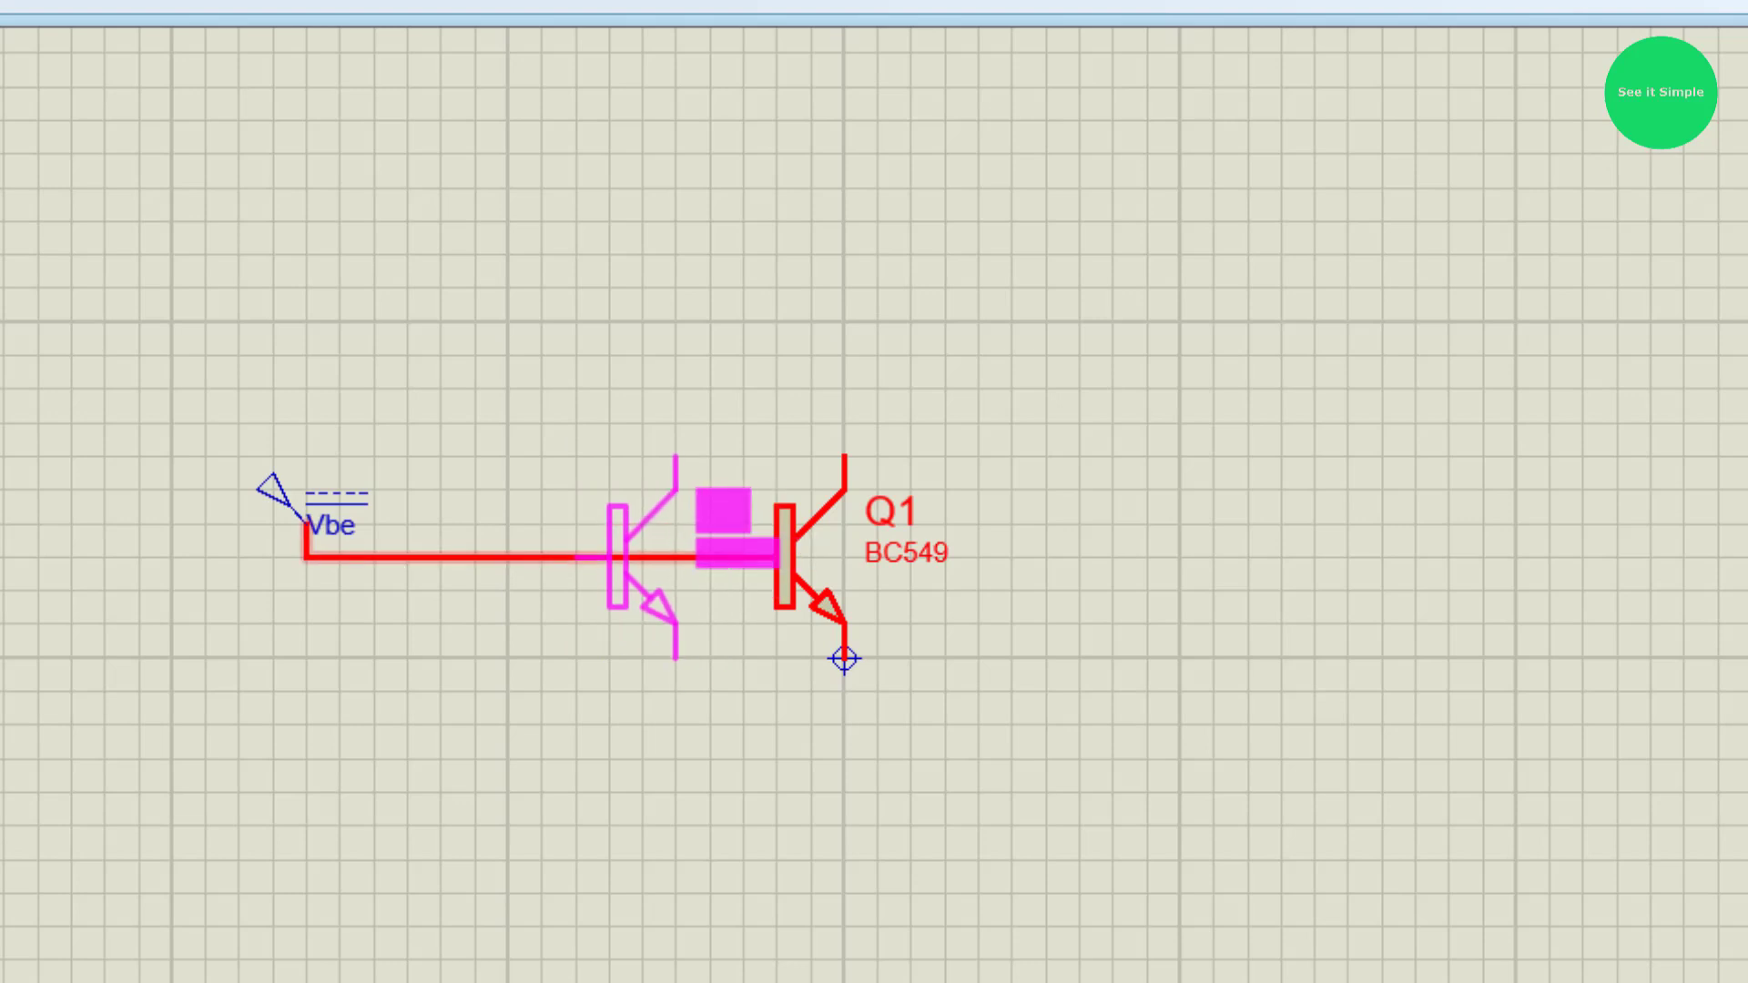
left_click(617, 555)
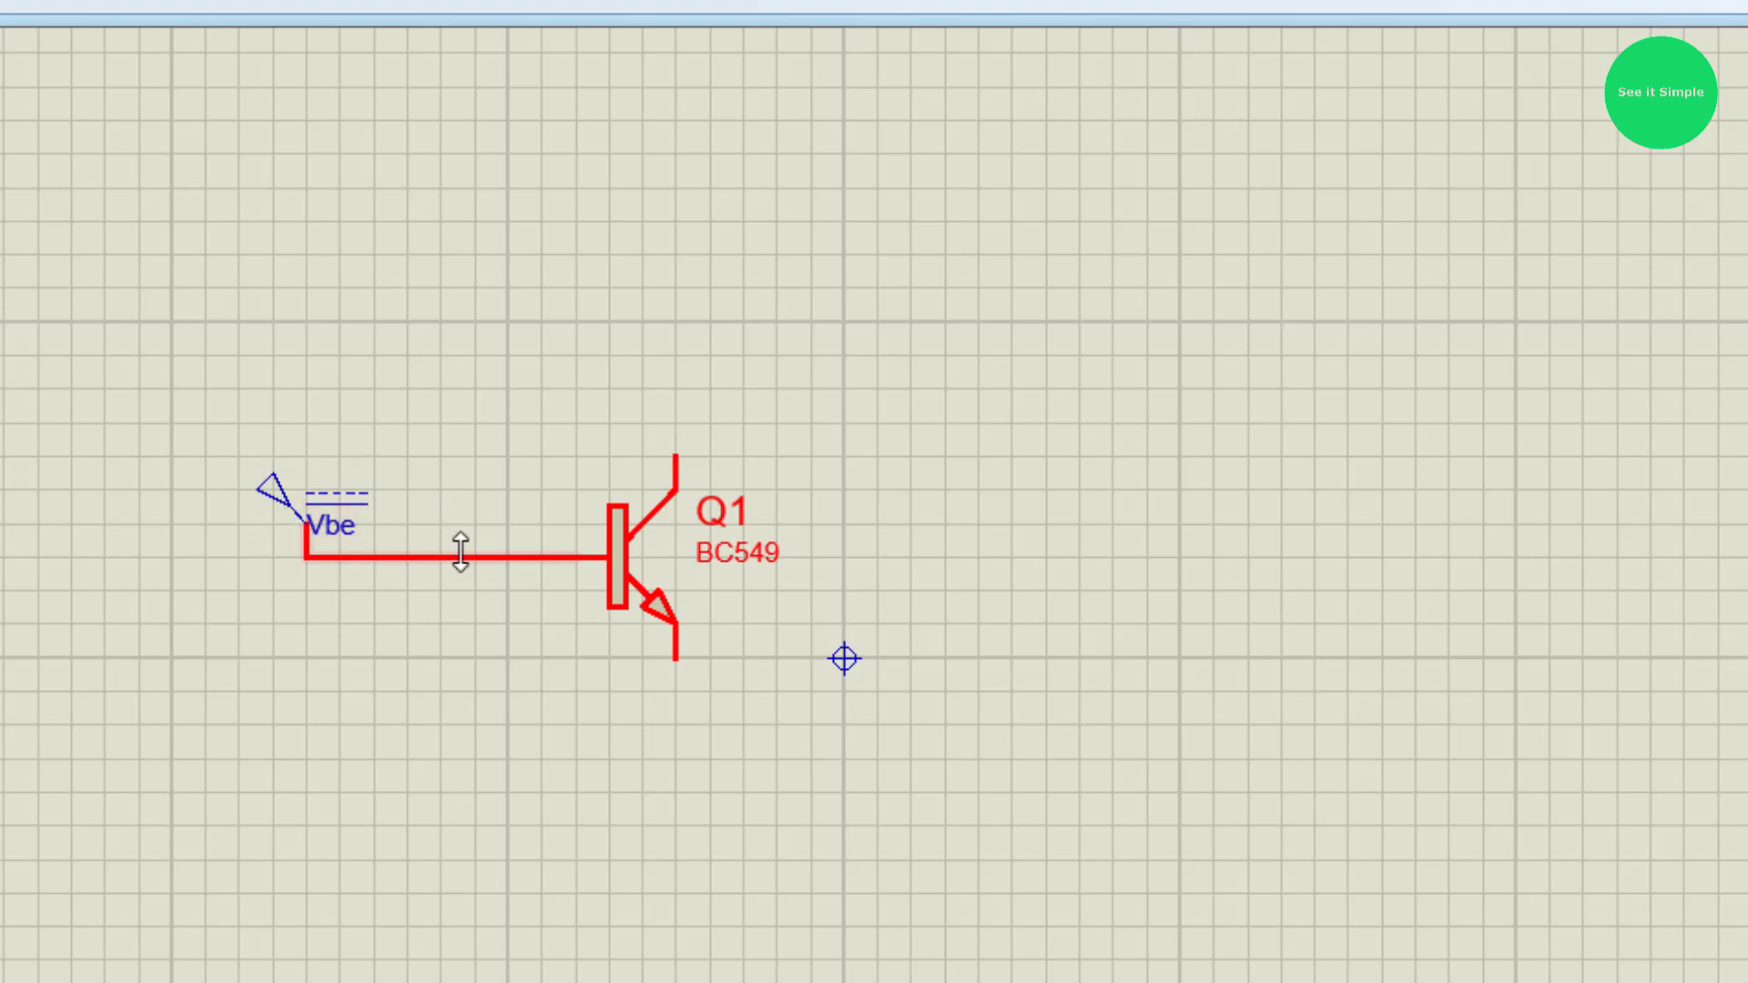
Step: Place a current probe above the base wire and connect it to that wire
left_click(484, 484)
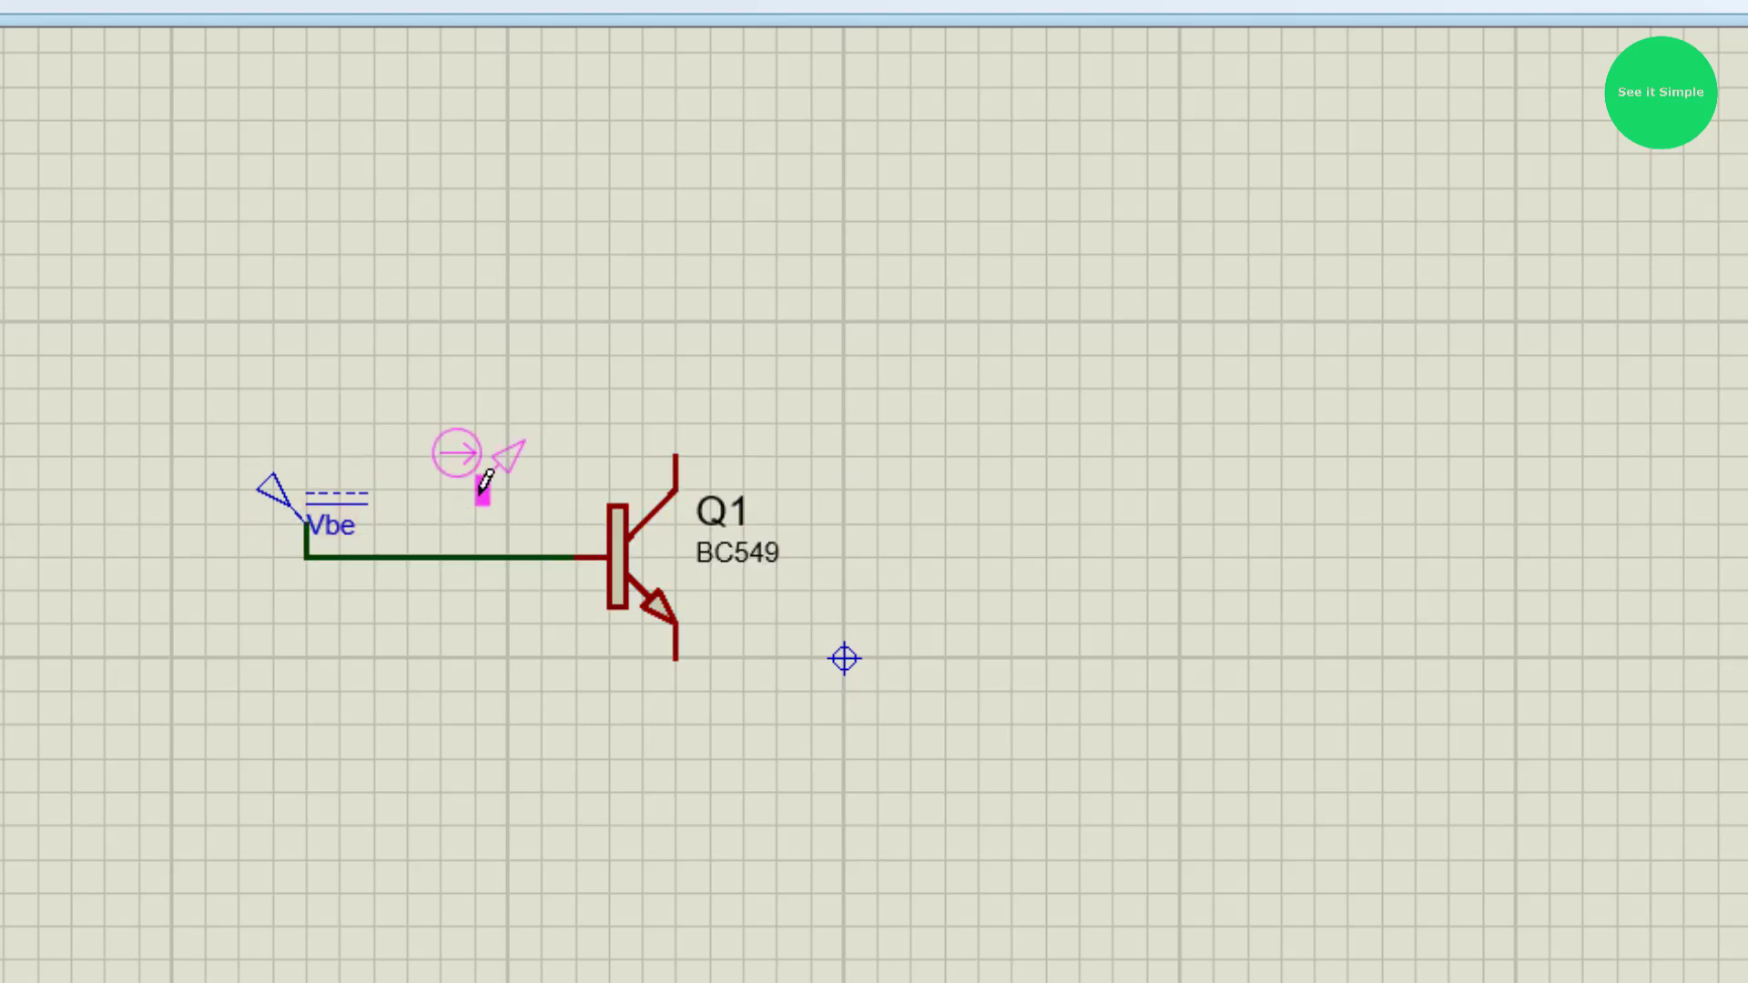
left_click(481, 515)
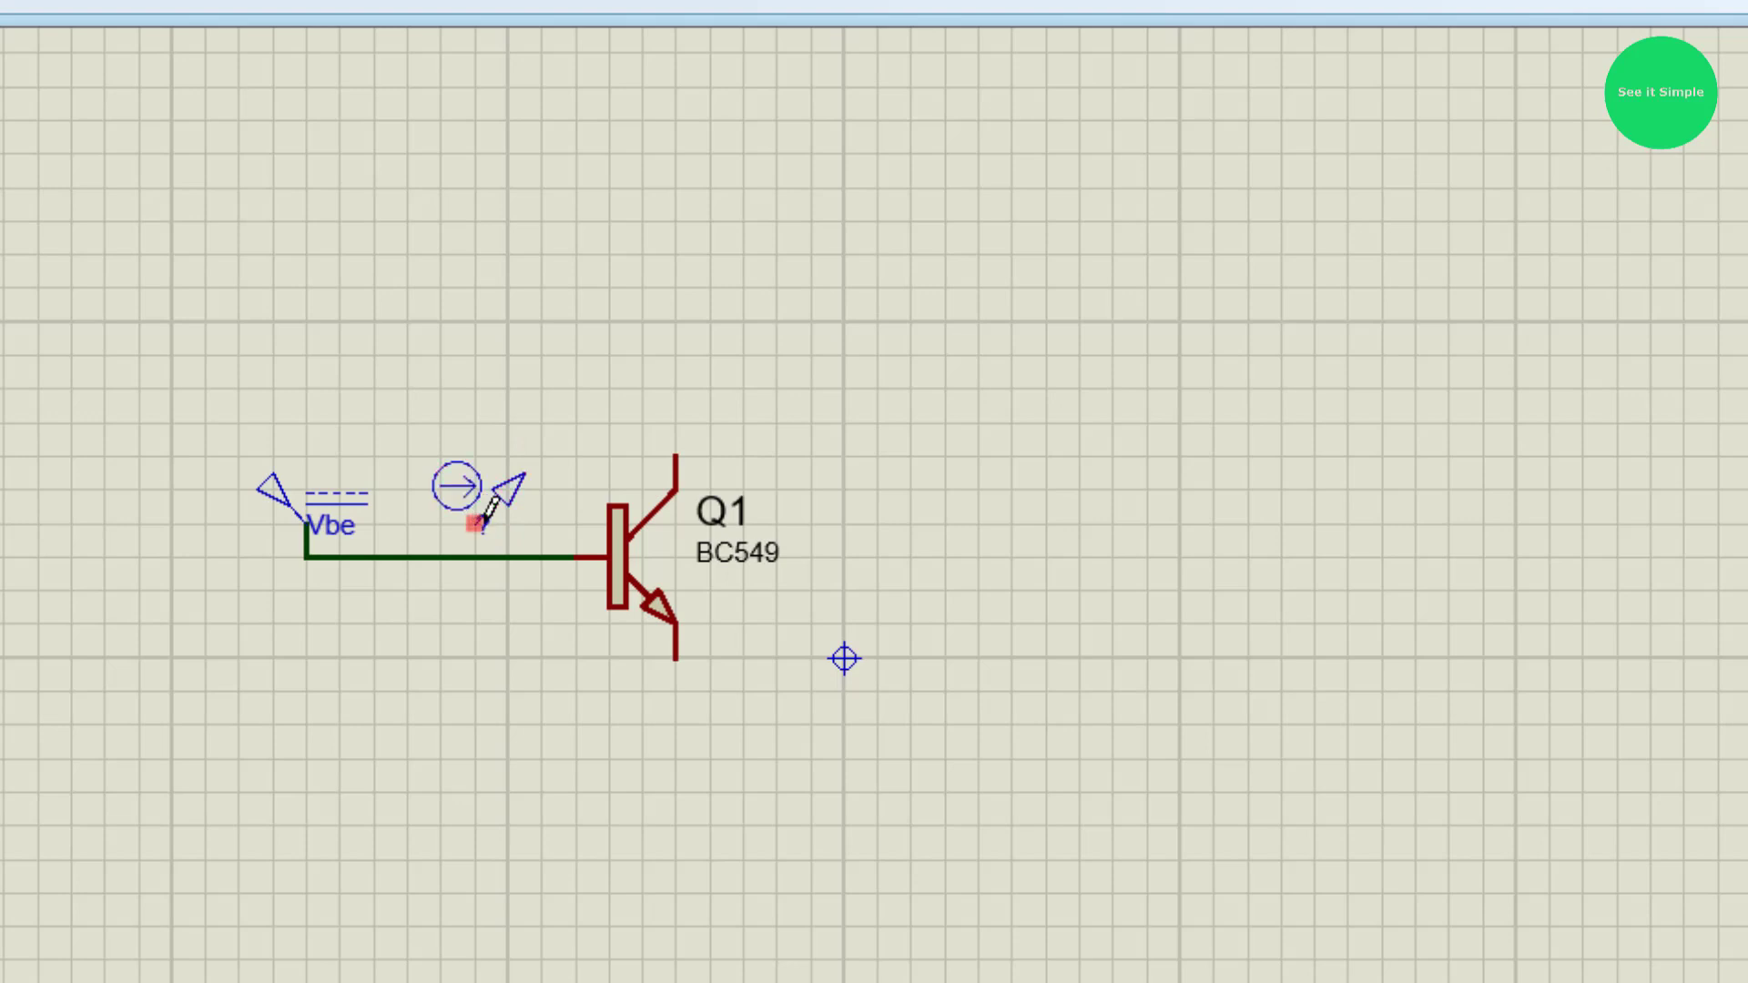
left_click(476, 525)
left_click(475, 556)
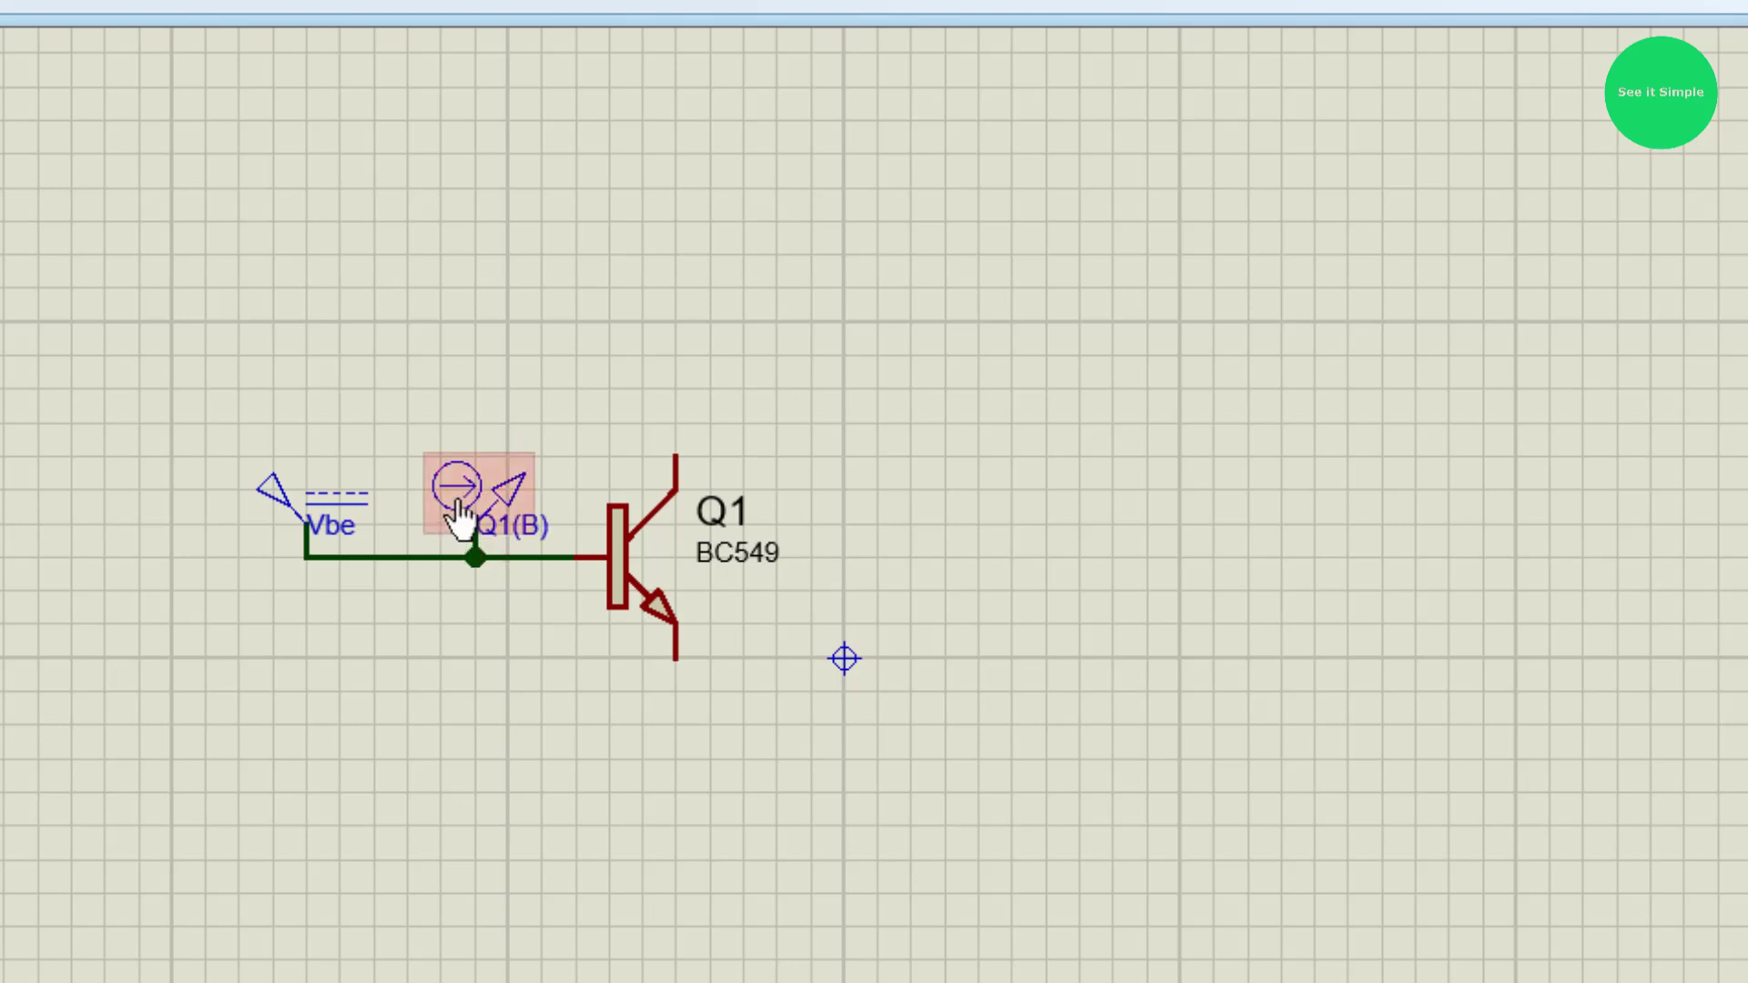
right_click(483, 487)
left_click(456, 401)
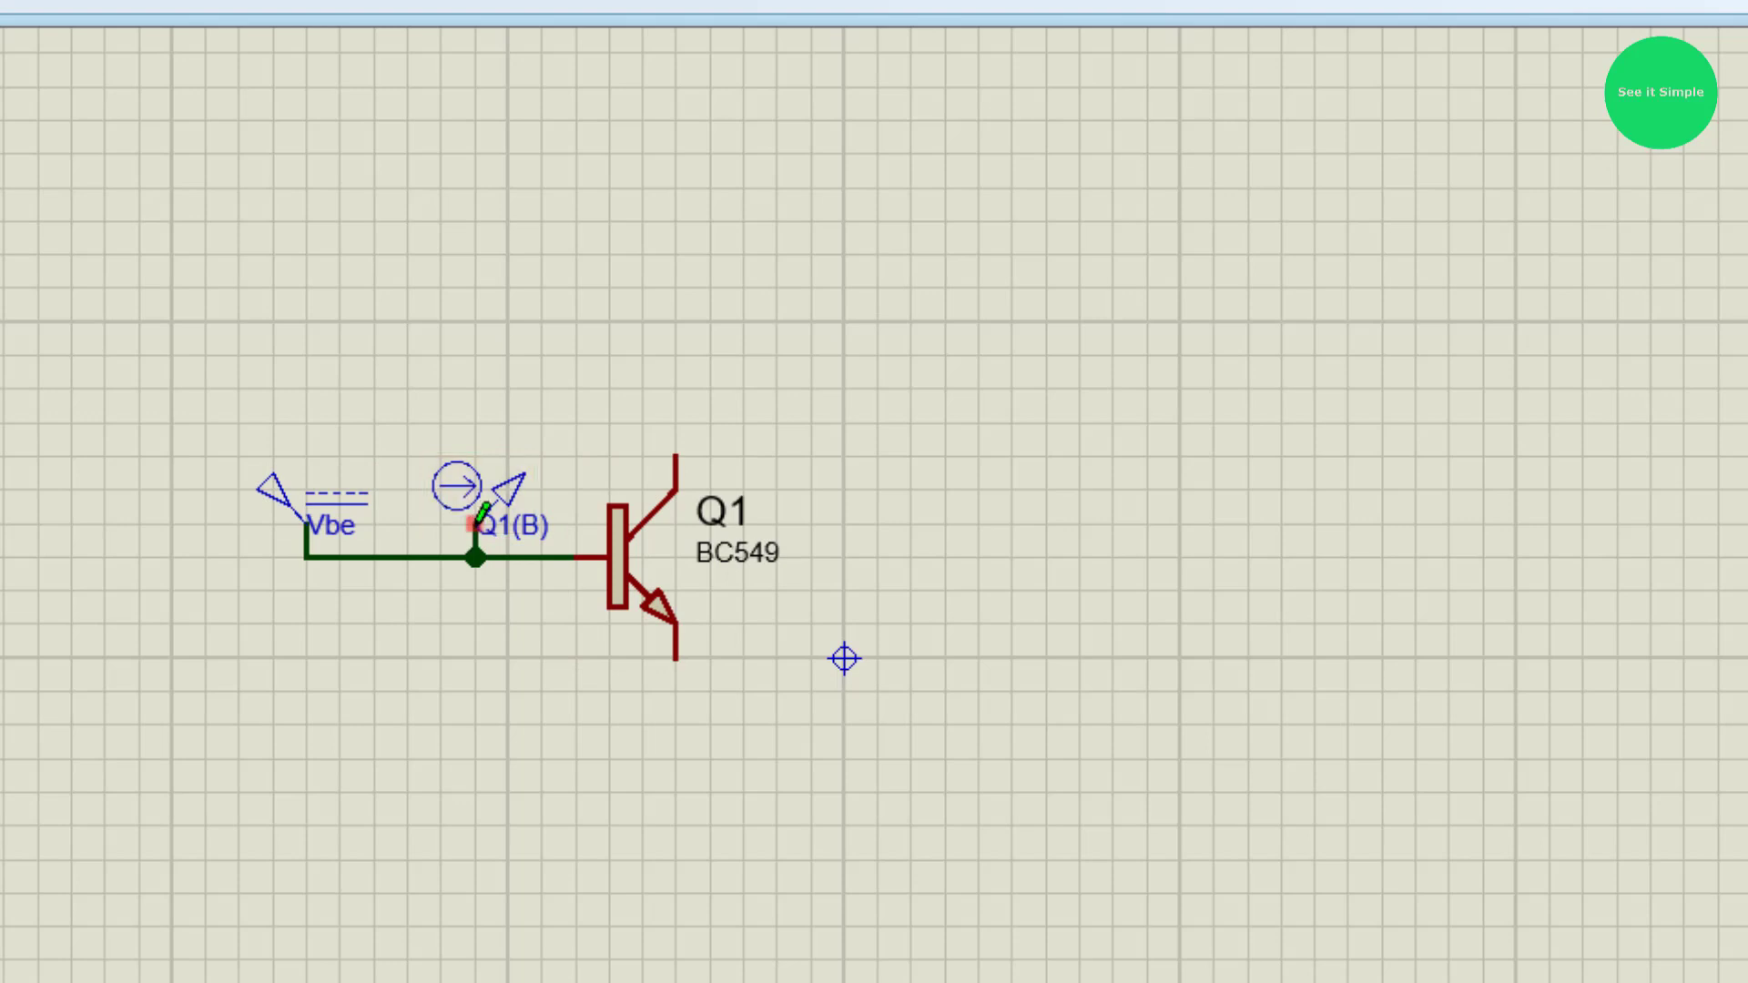
Step: Name the current probe Ib
double_click(515, 547)
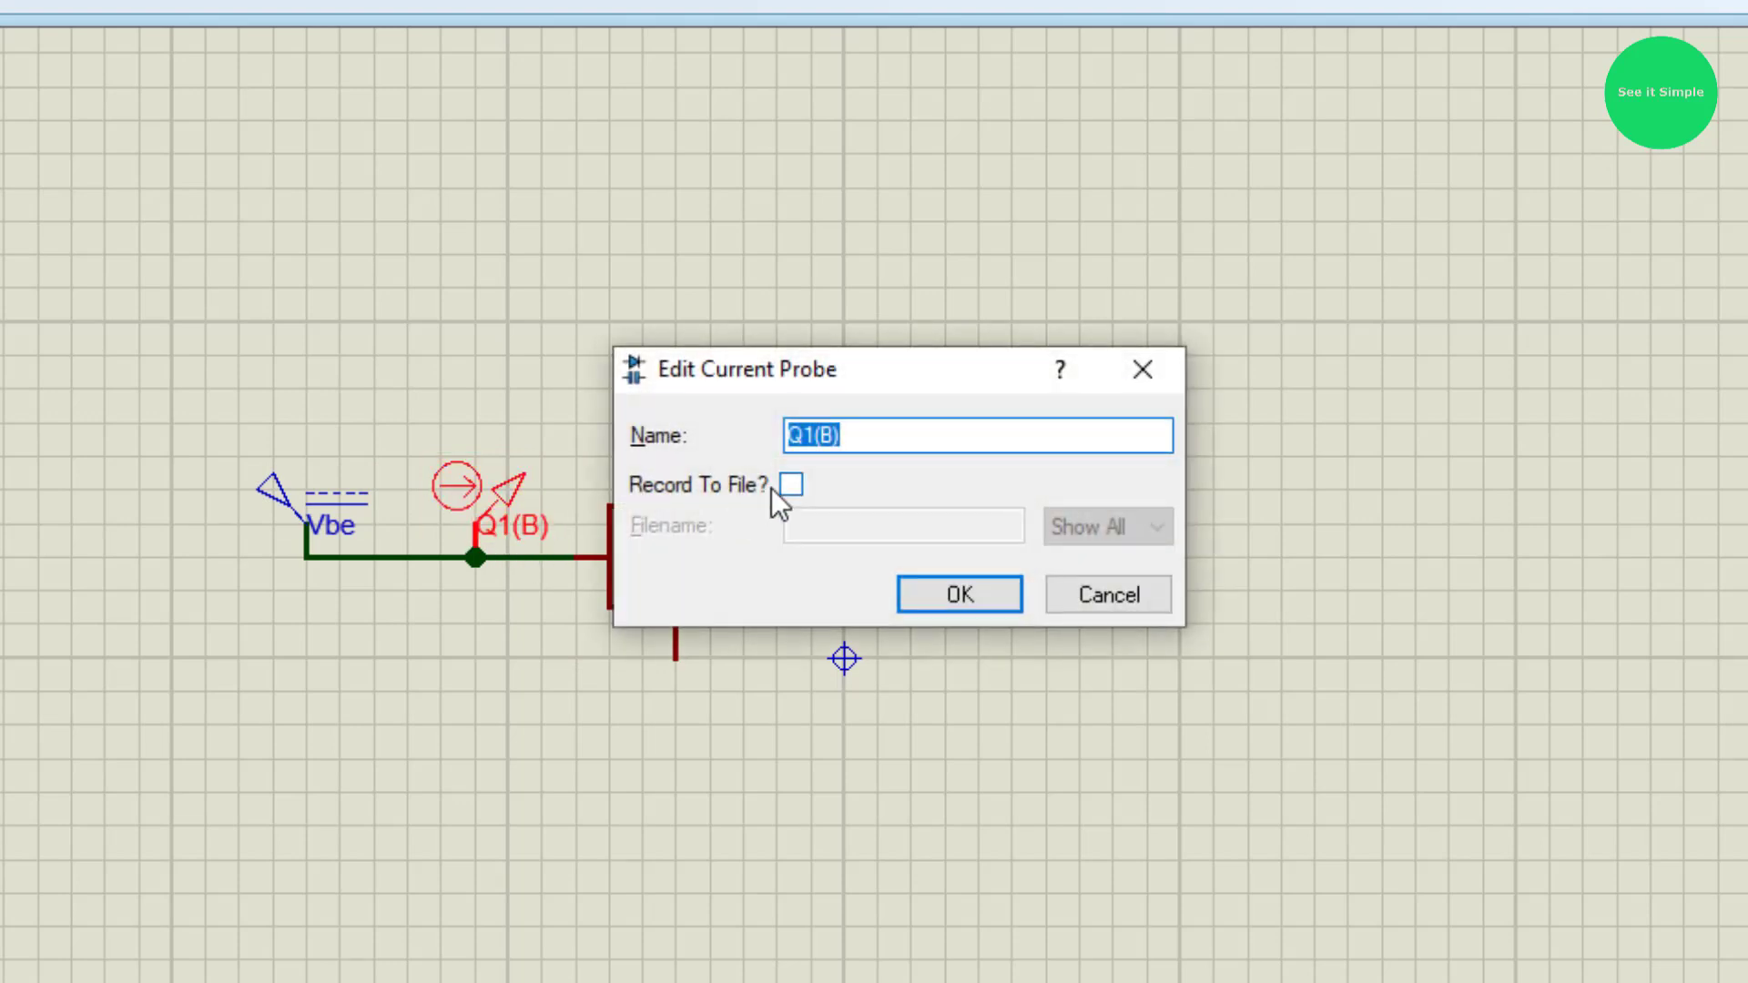
type("Ib")
key("Return")
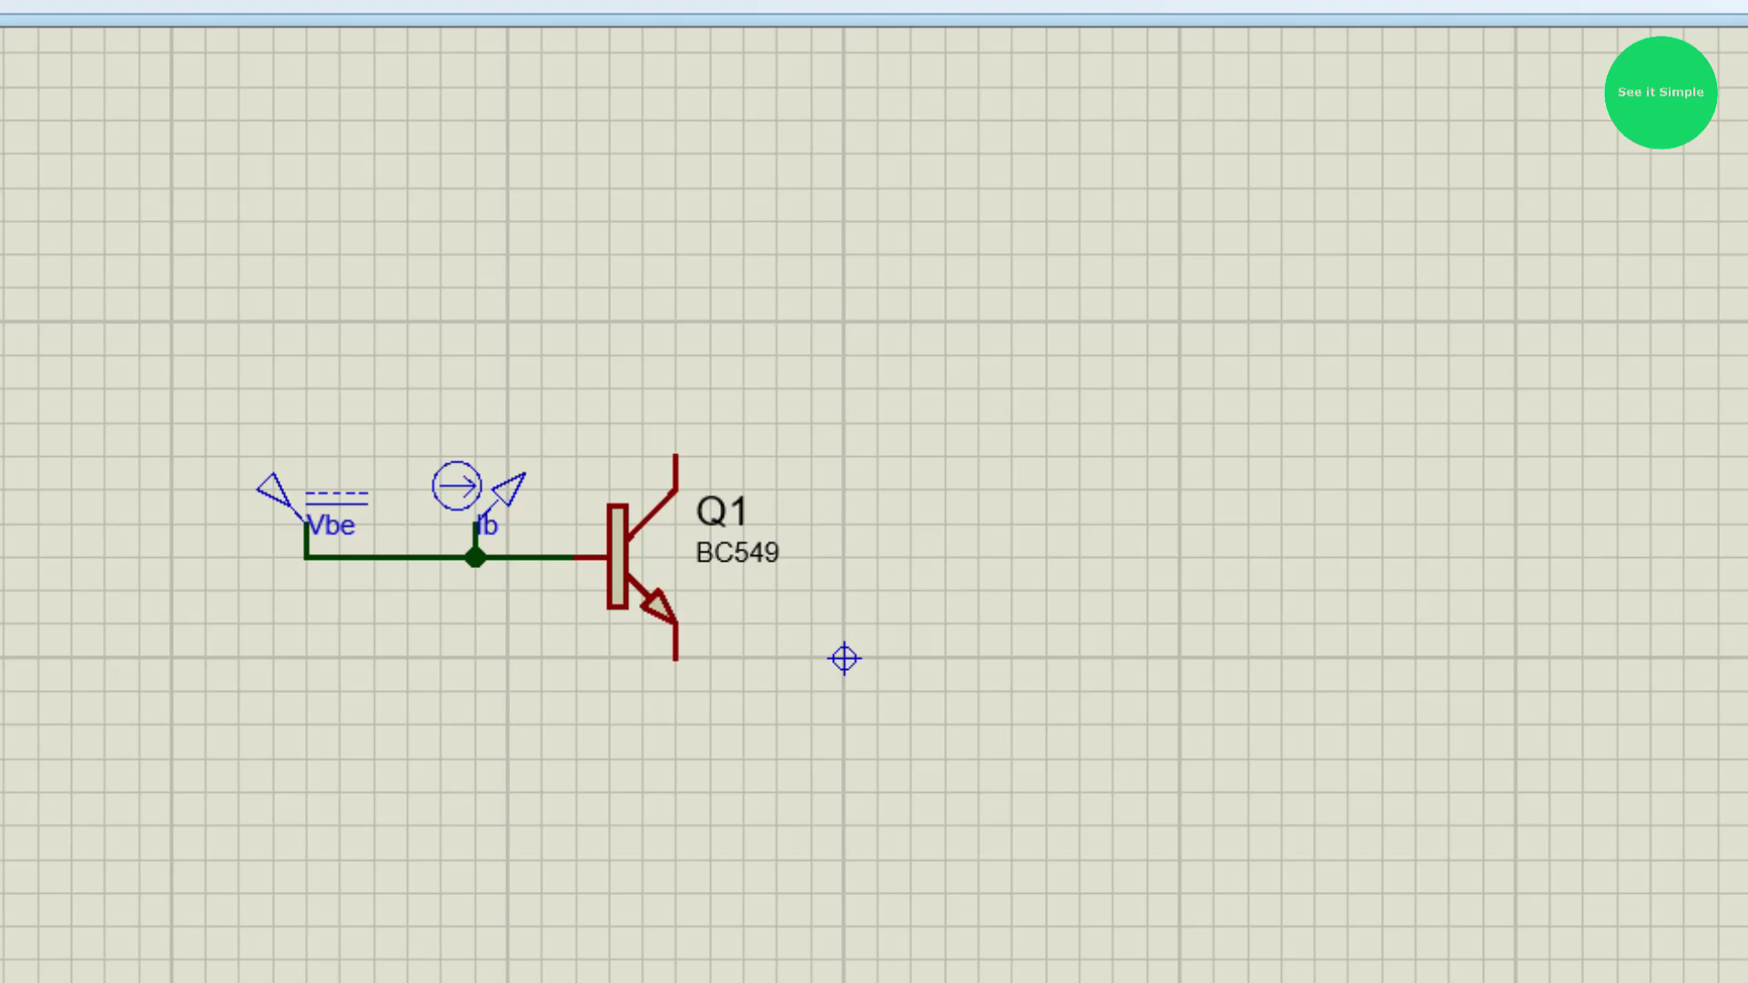
Step: Add a generator above Q1 wired to its collector, make it DC and name it Vce
left_click(680, 287)
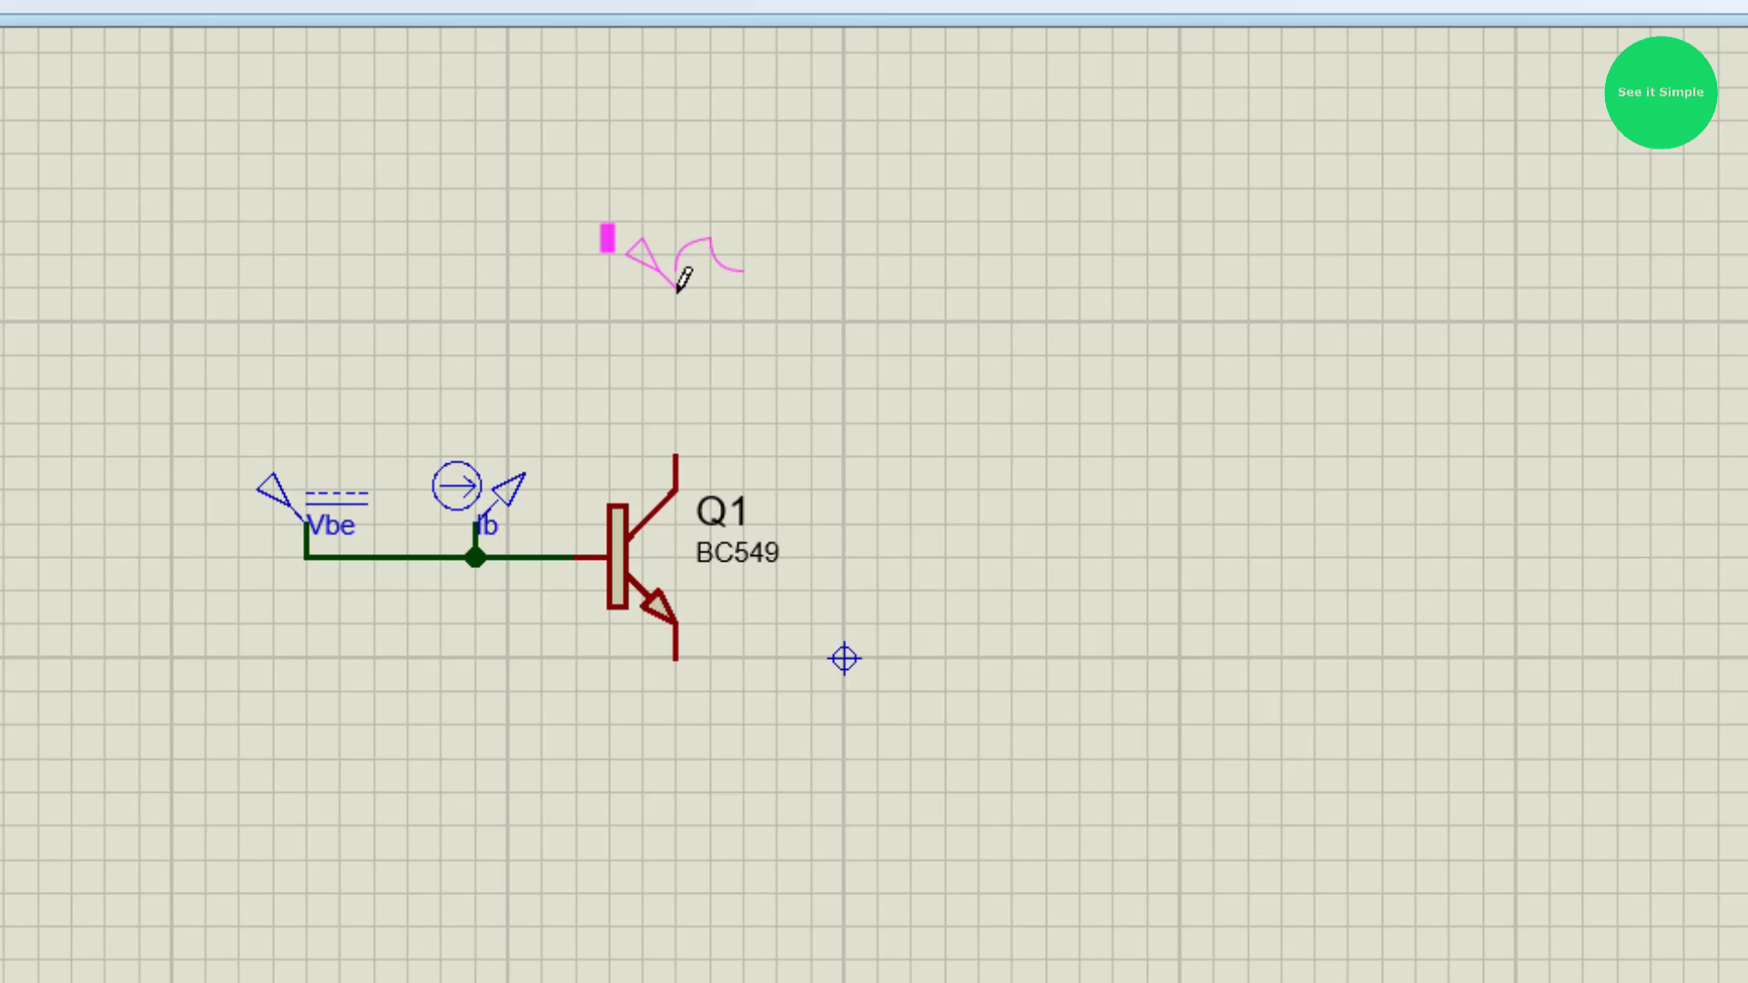
left_click(644, 287)
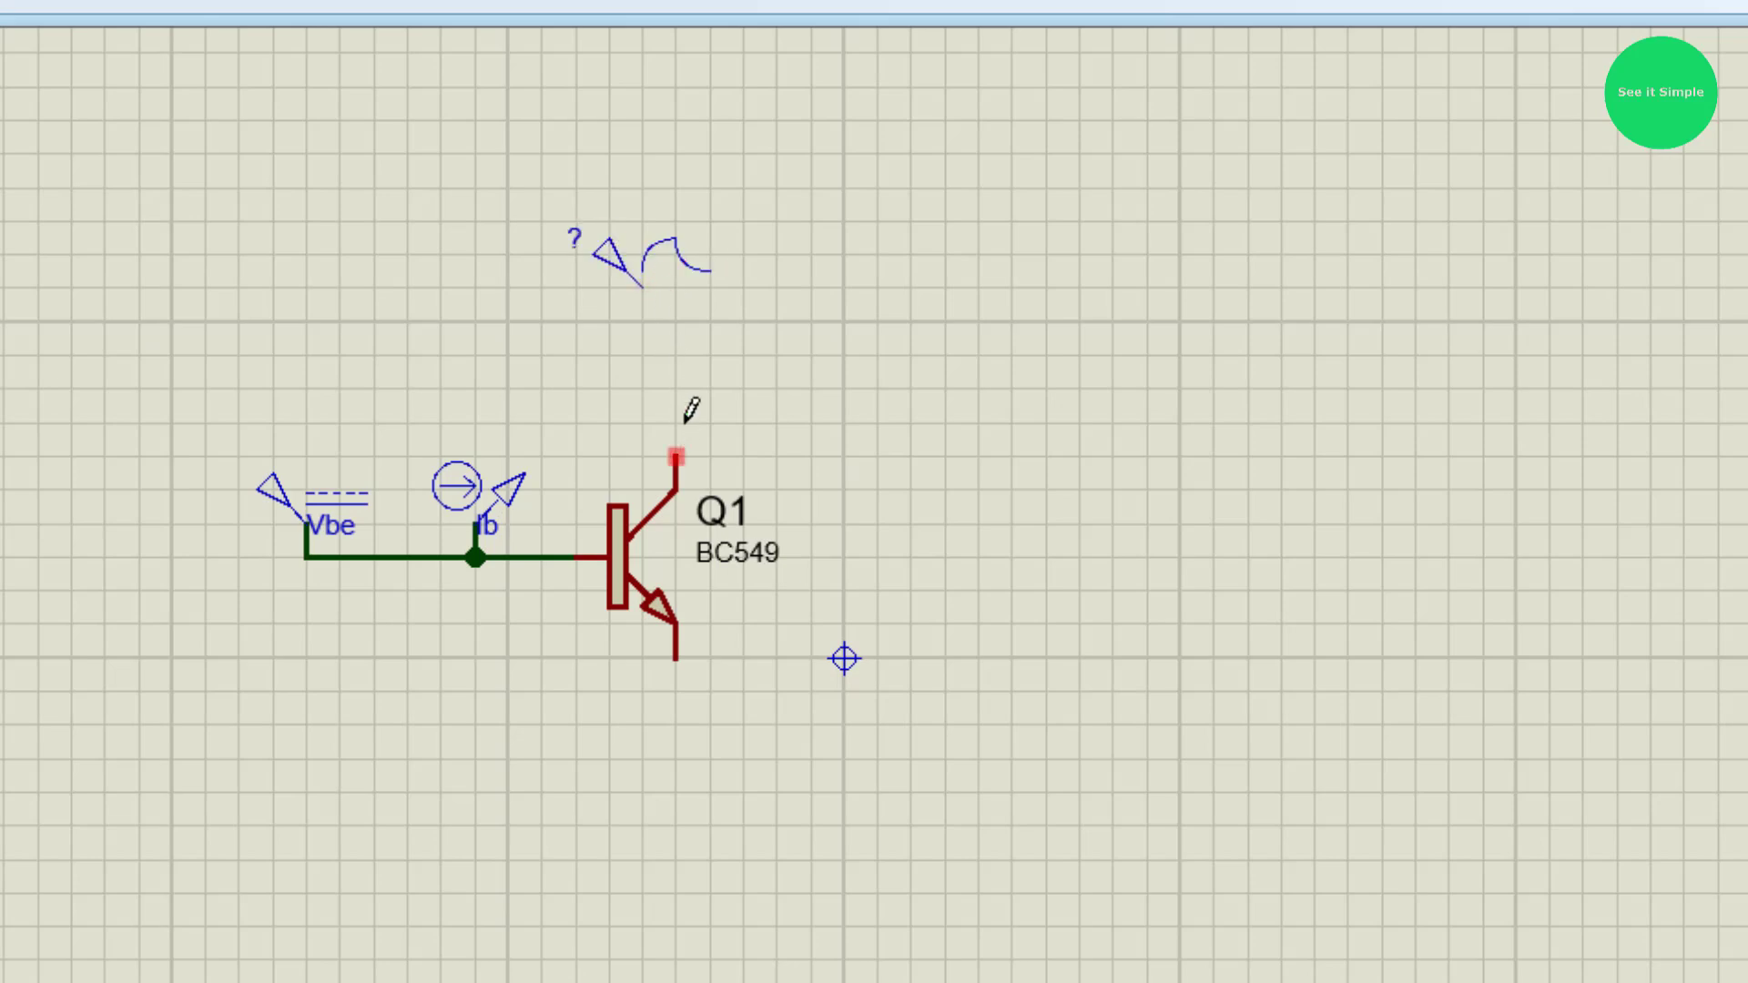
left_click(675, 457)
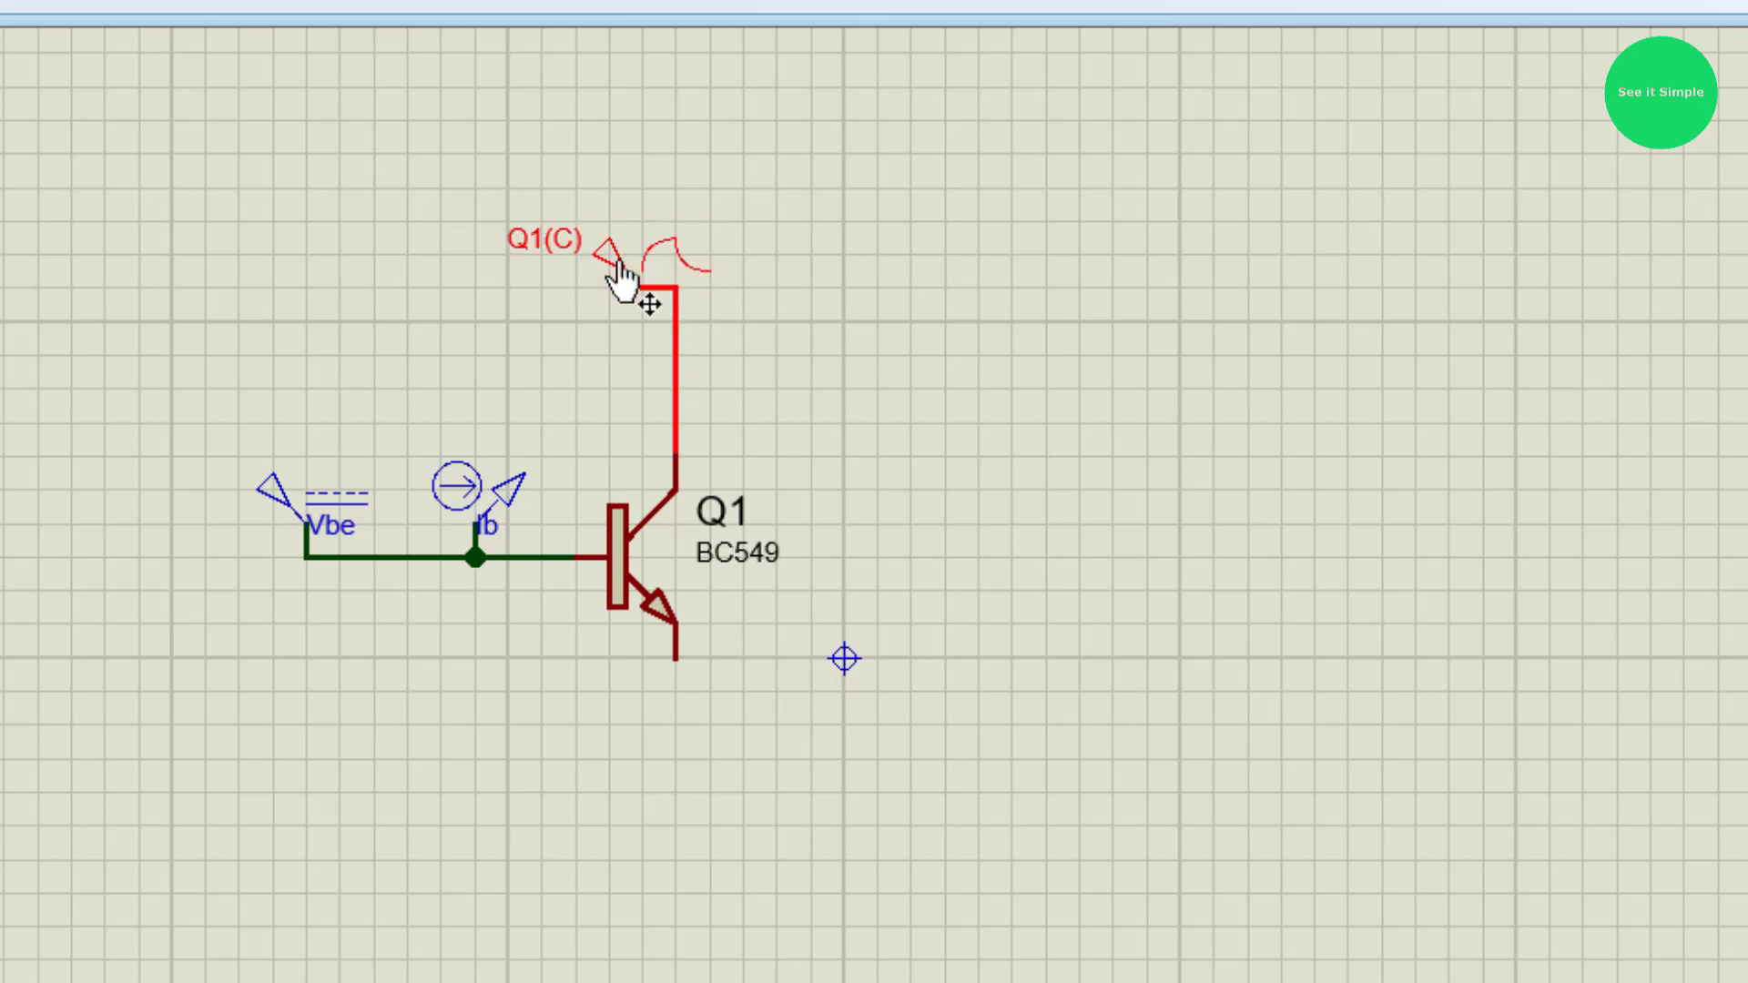
double_click(625, 293)
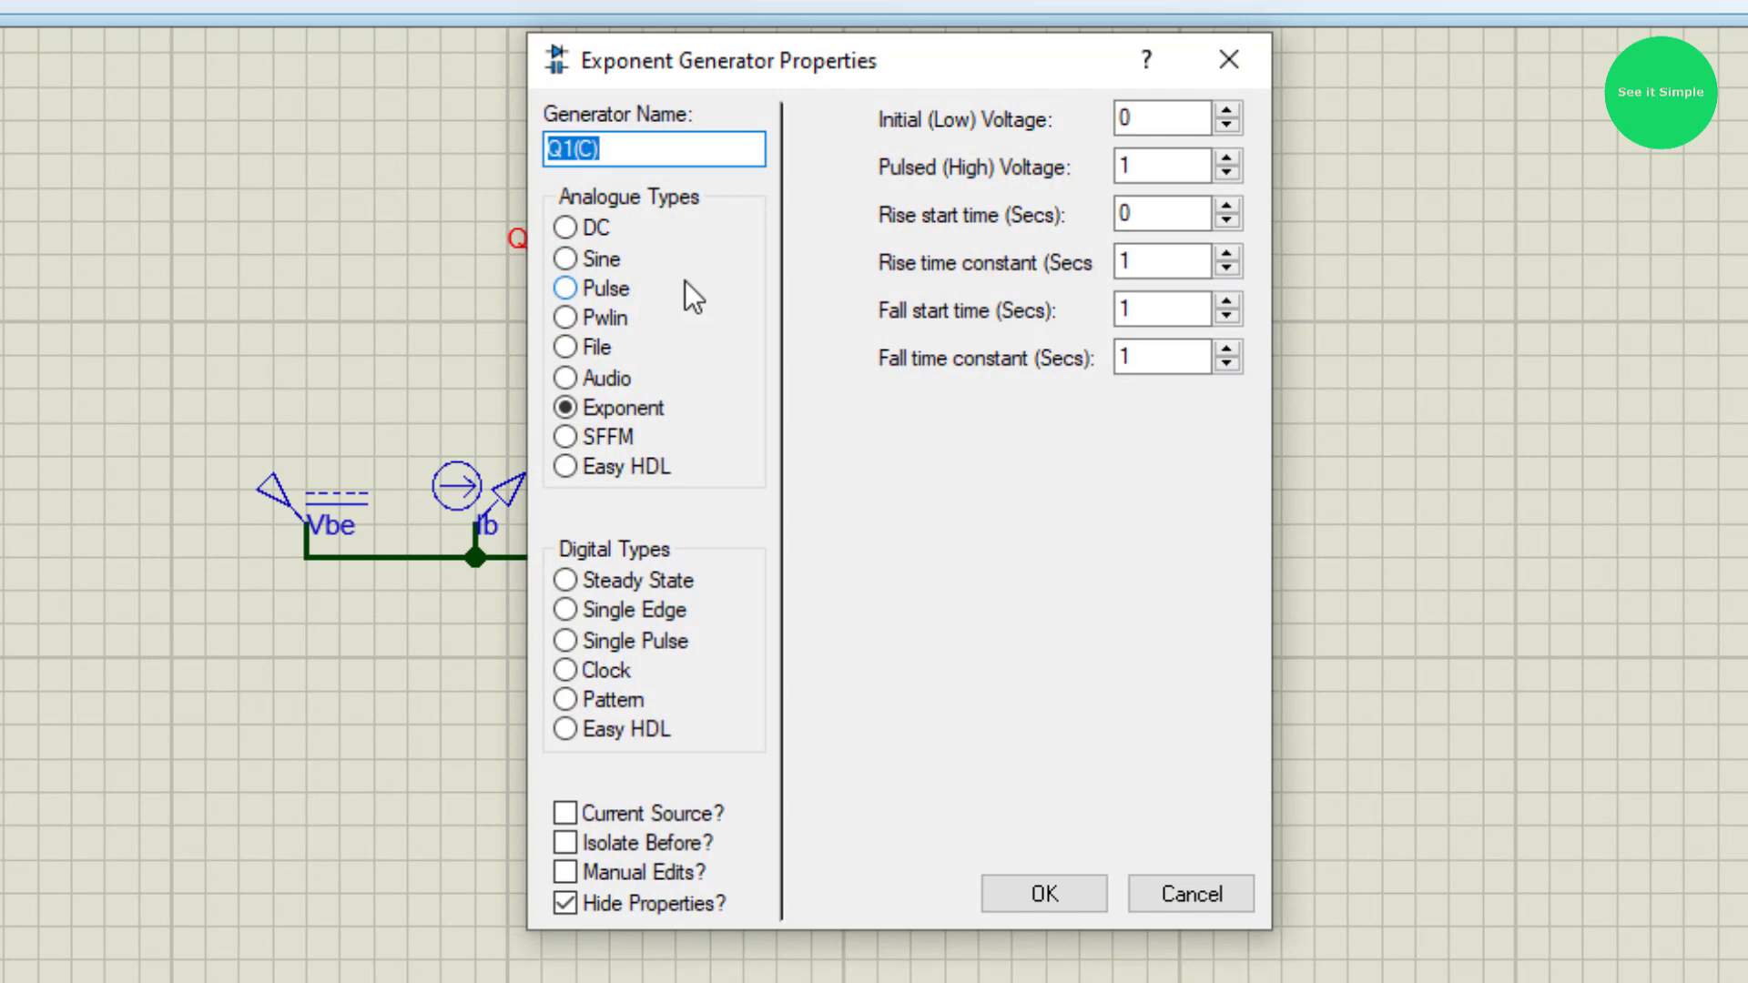
left_click(572, 227)
left_click(624, 151)
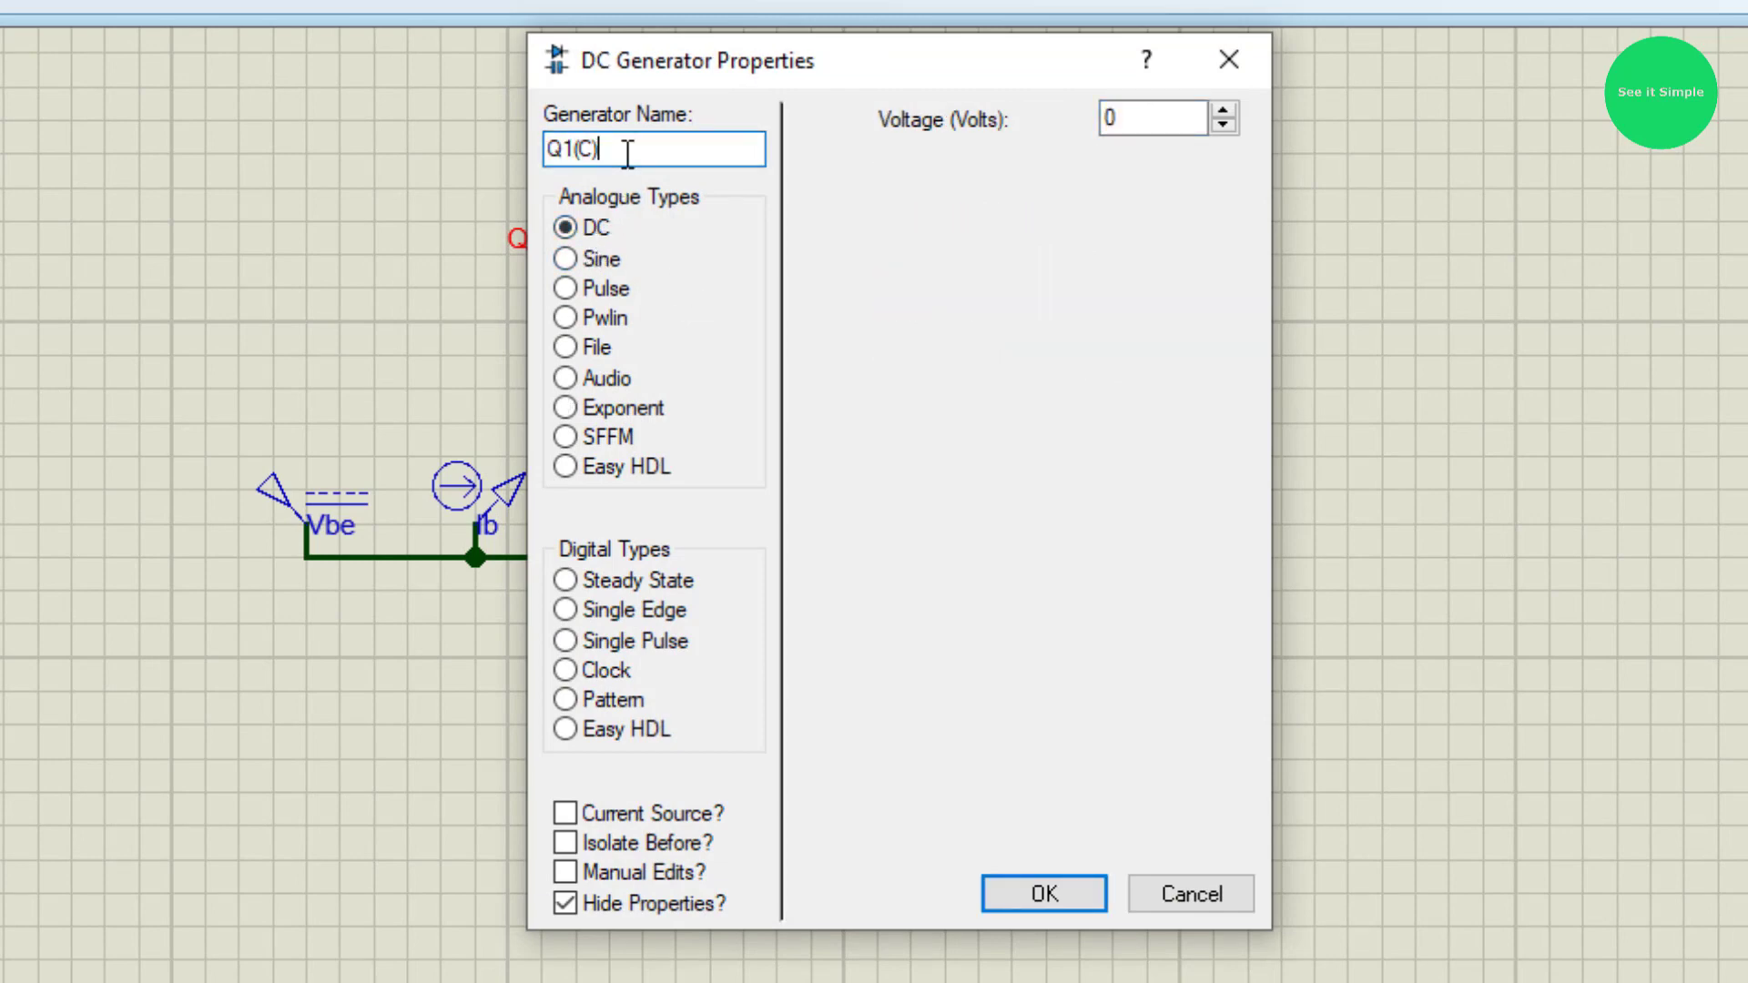
left_click_drag(598, 161, 505, 164)
type("Vce")
left_click(1045, 893)
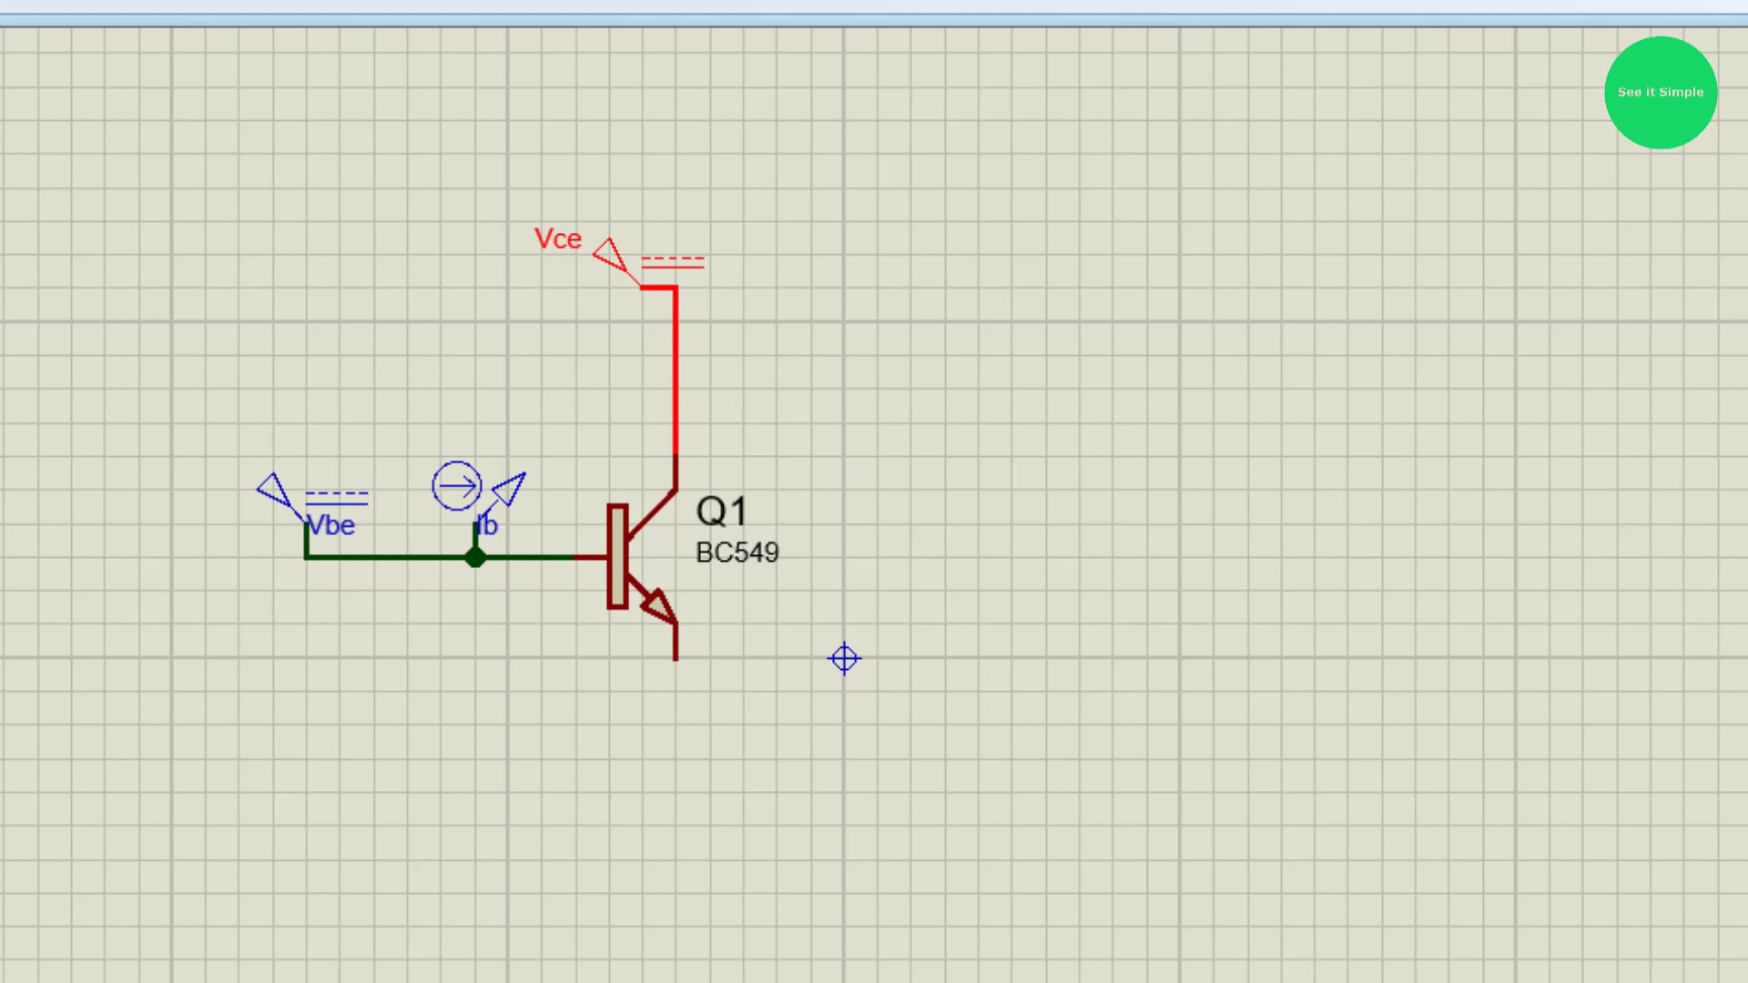
Step: Place a ground terminal below Q1 and wire the emitter down to it
left_click(685, 876)
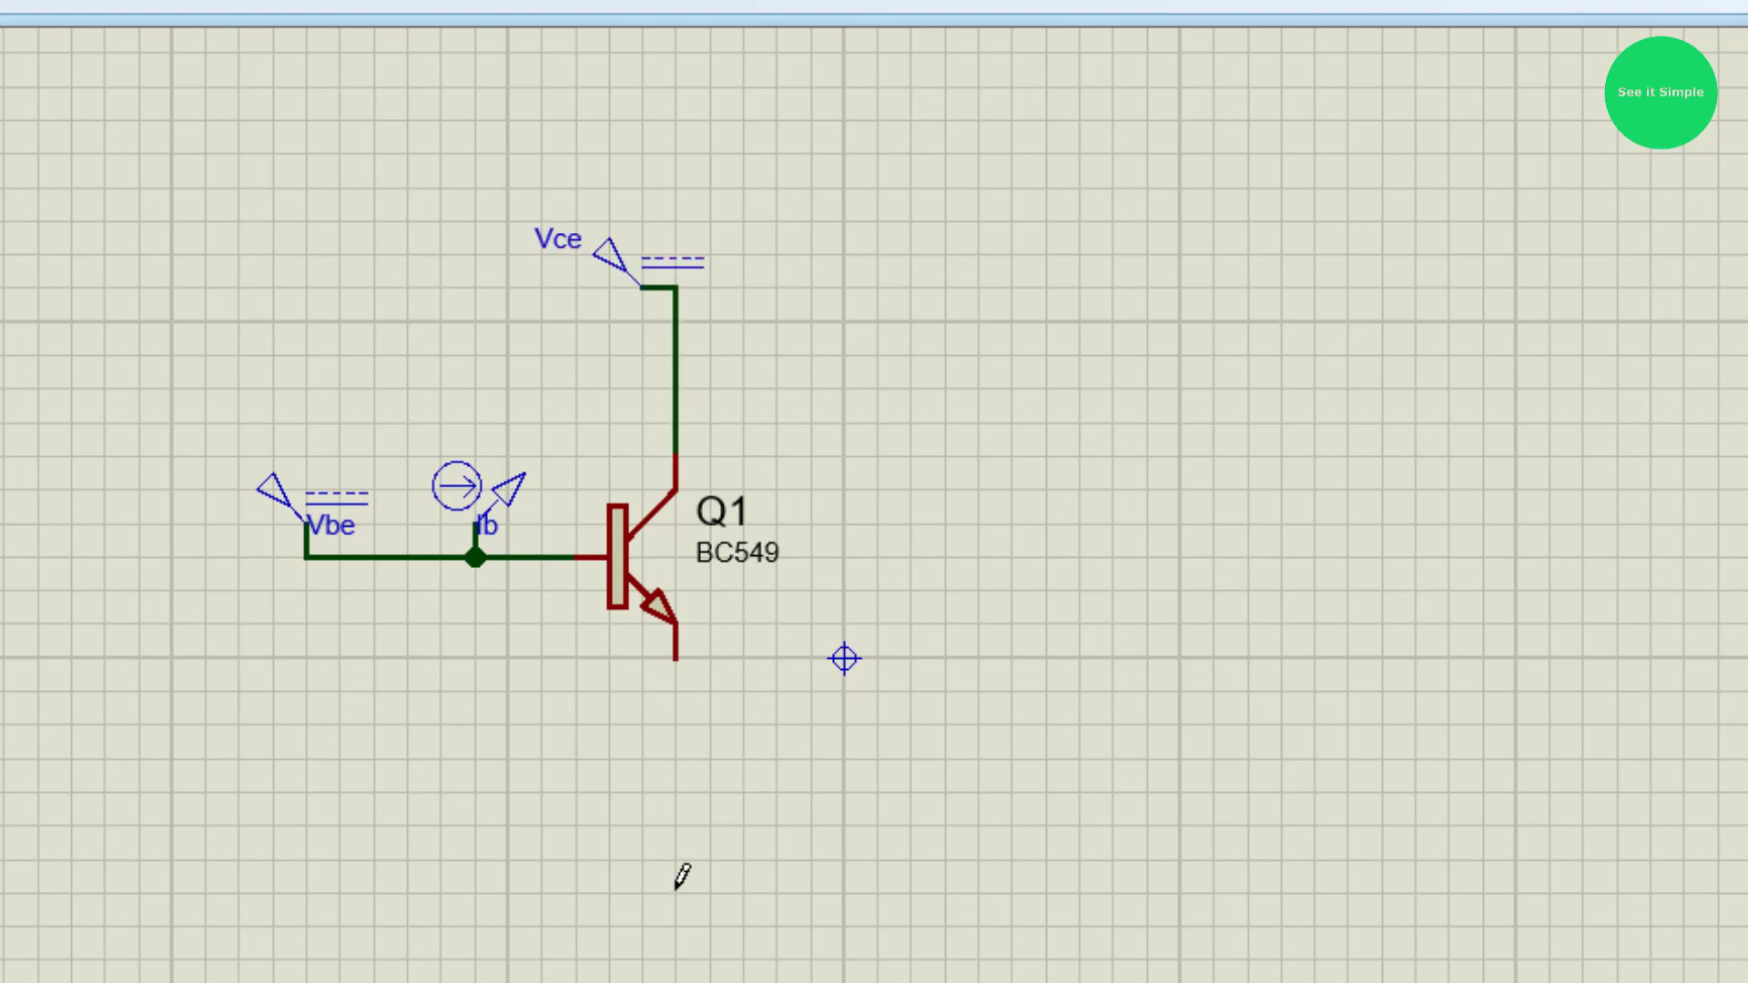
left_click(676, 659)
left_click(676, 859)
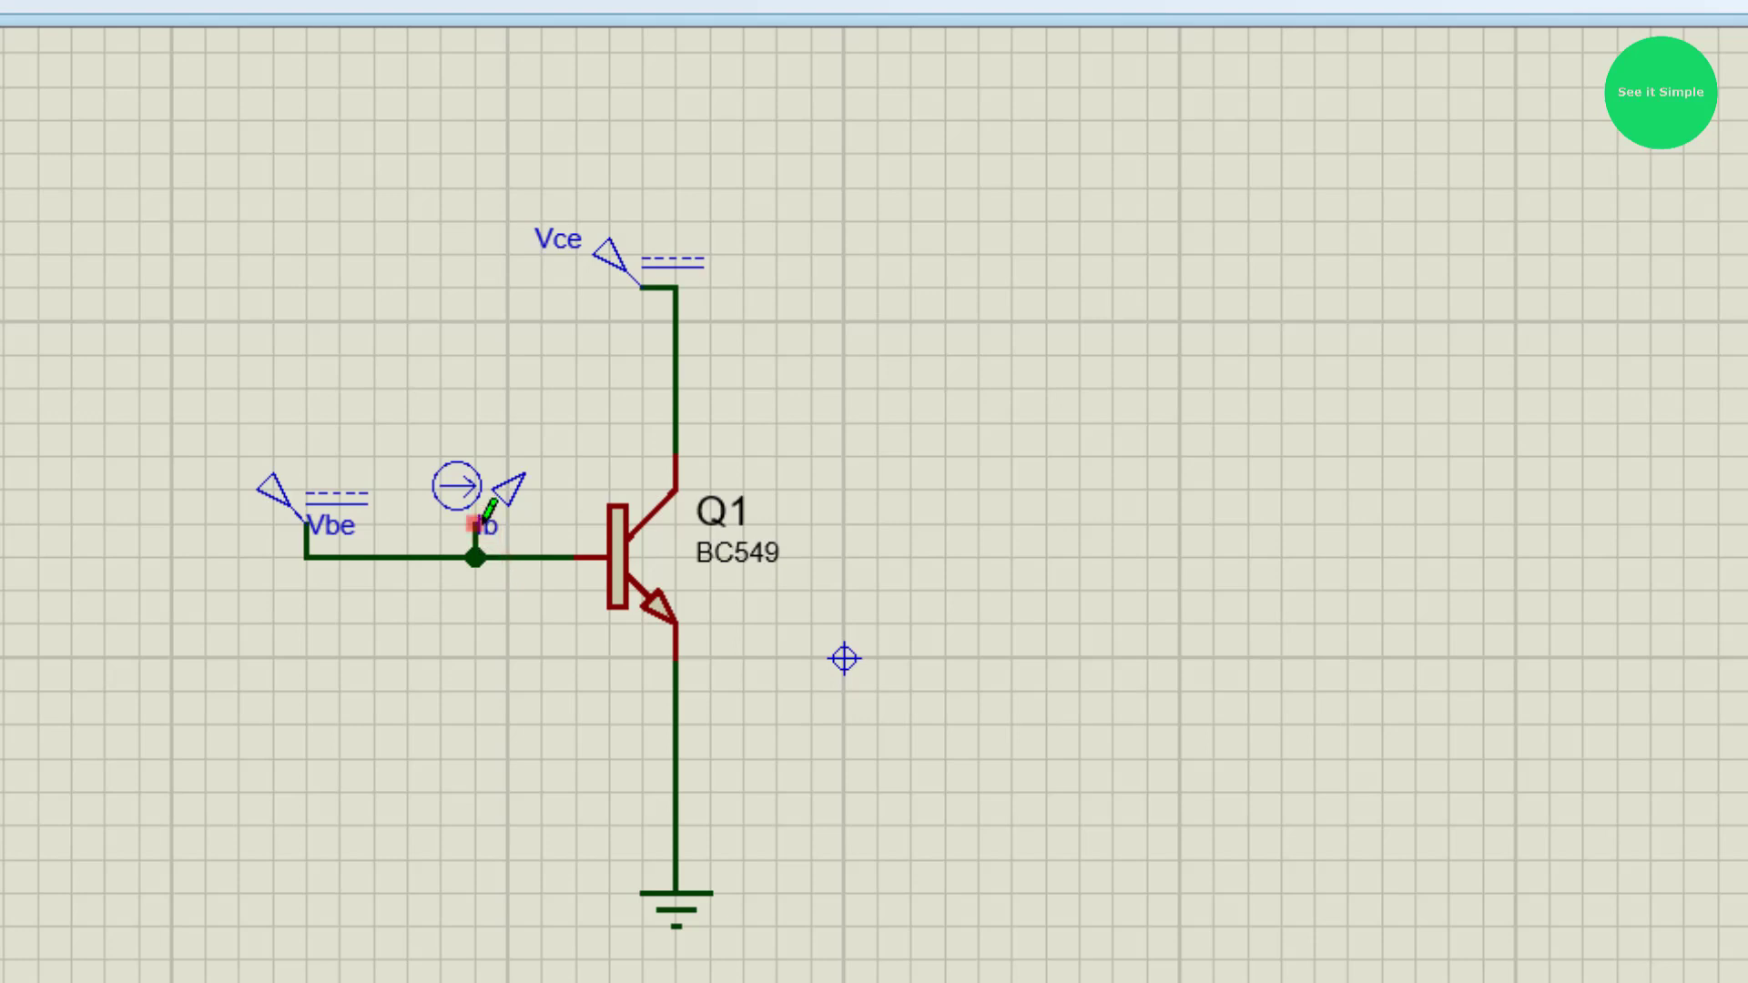
Step: Move the Ib probe label above the probe
left_click(506, 539)
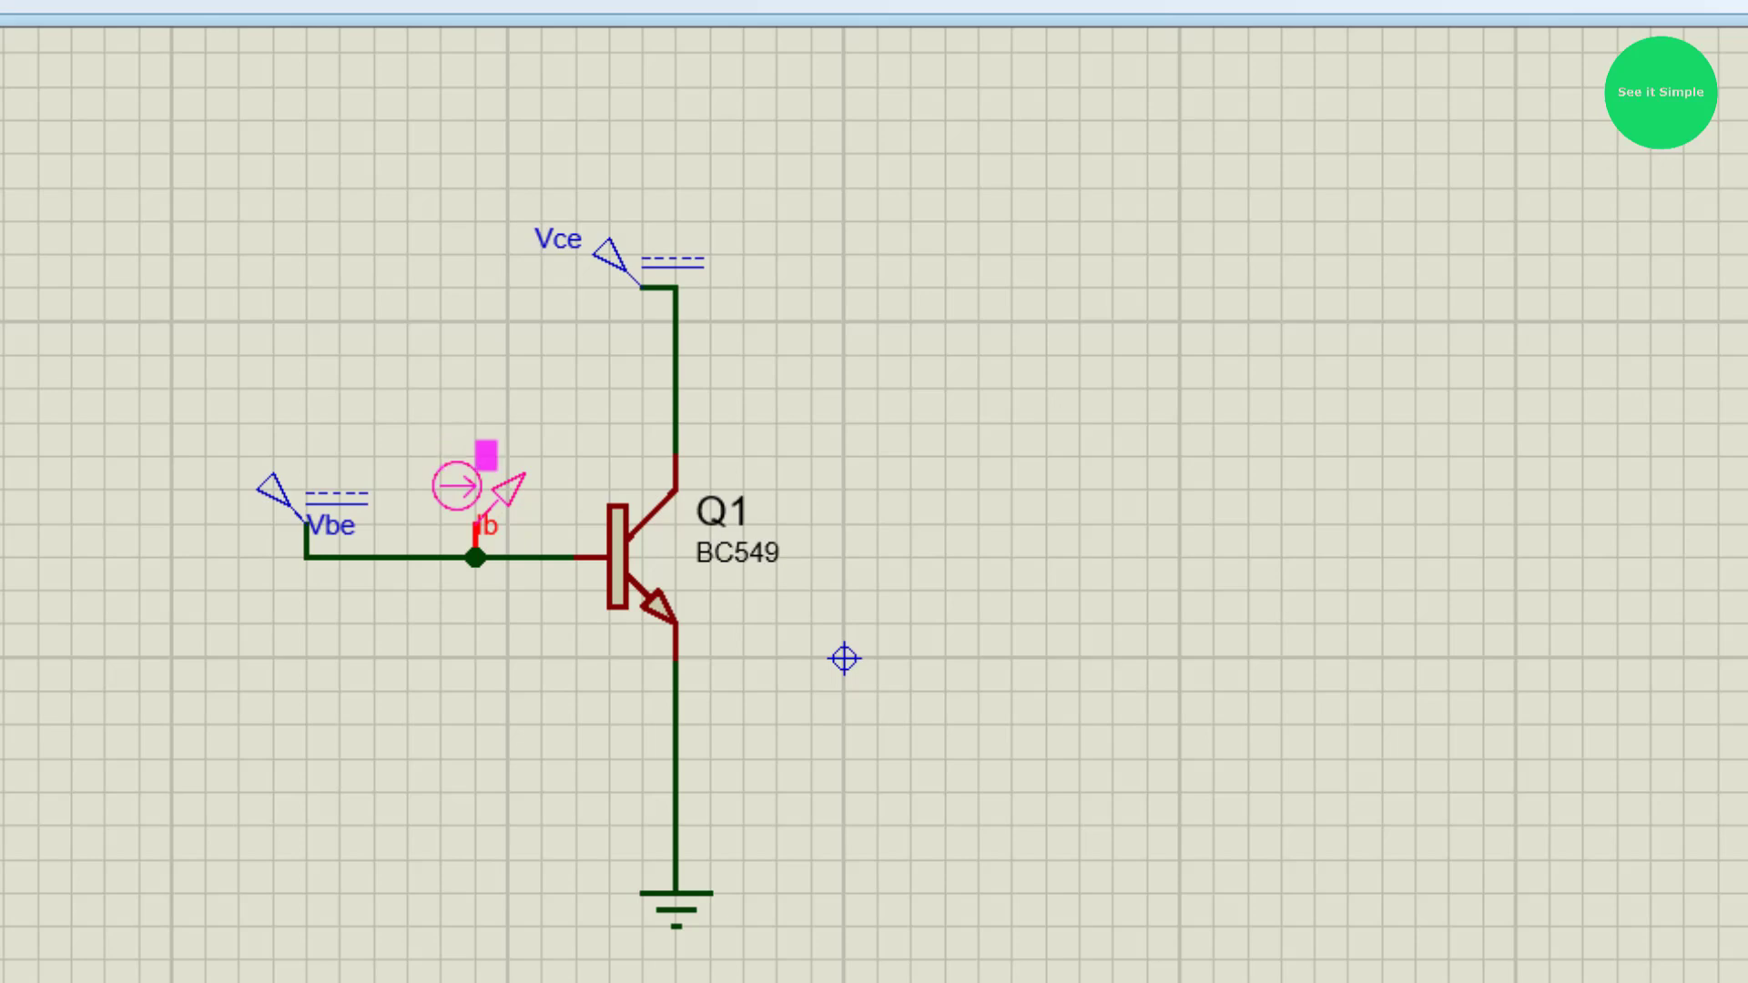
left_click_drag(486, 455, 486, 456)
left_click(1007, 568)
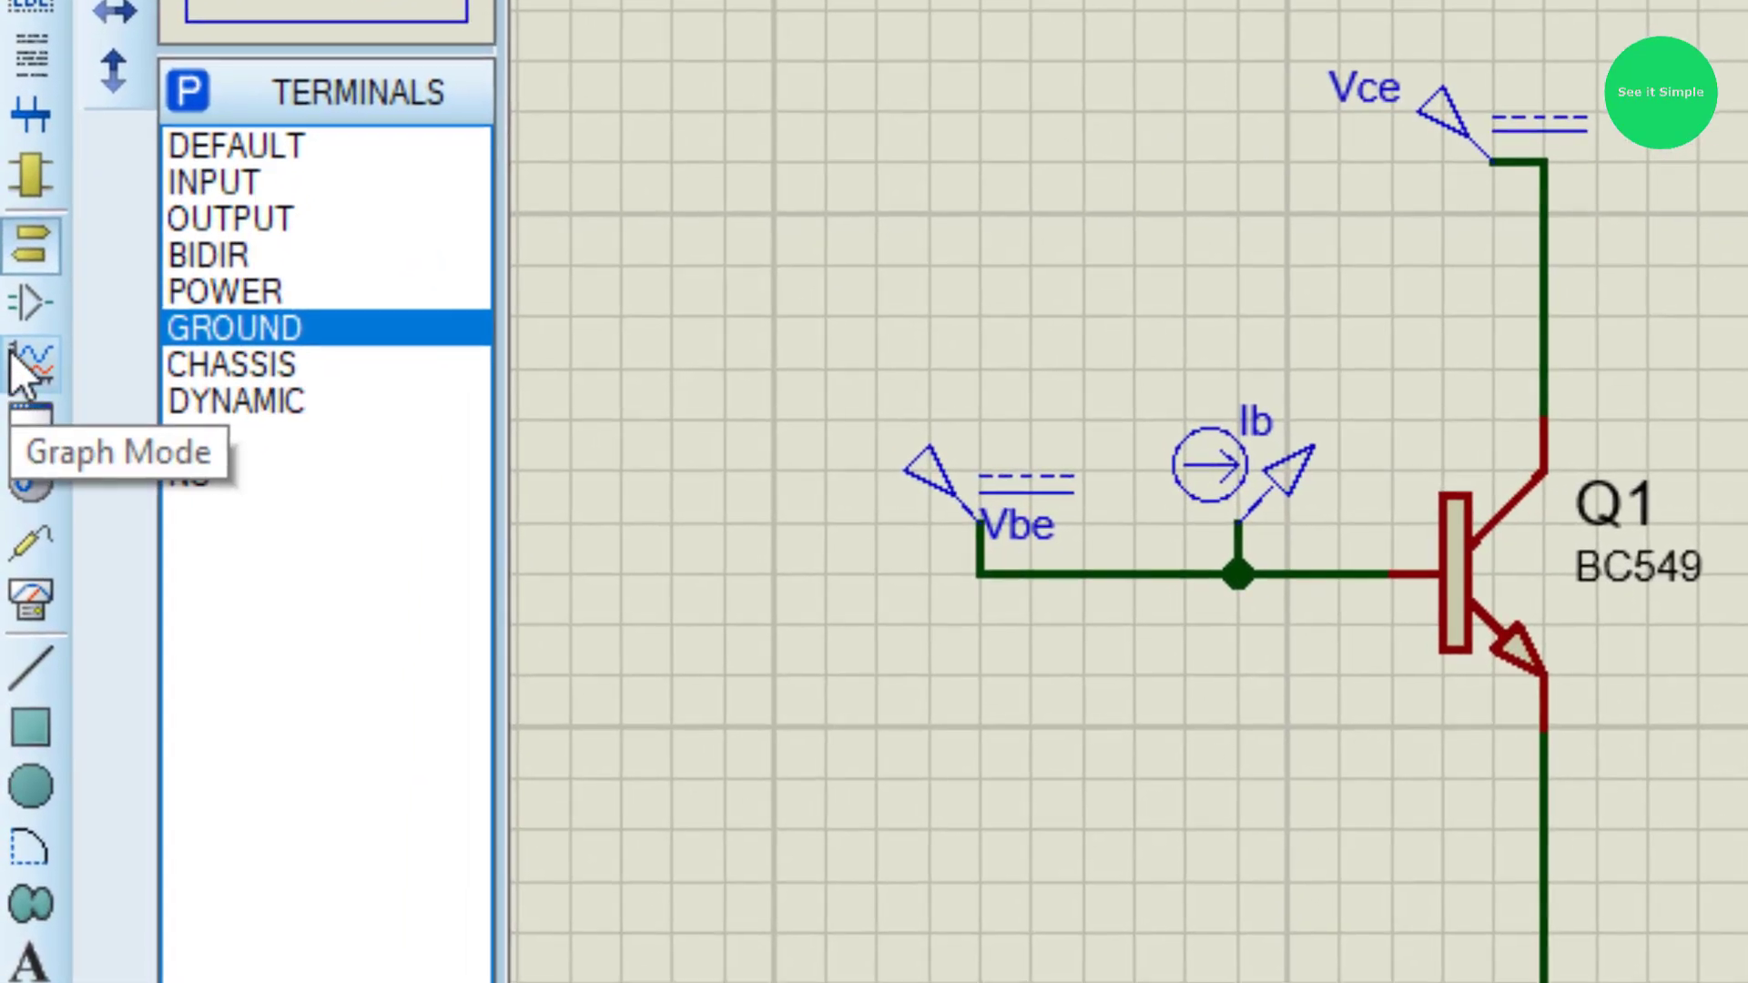
Step: Draw a TRANSFER graph to the right of the circuit and nudge it up and left
left_click(26, 371)
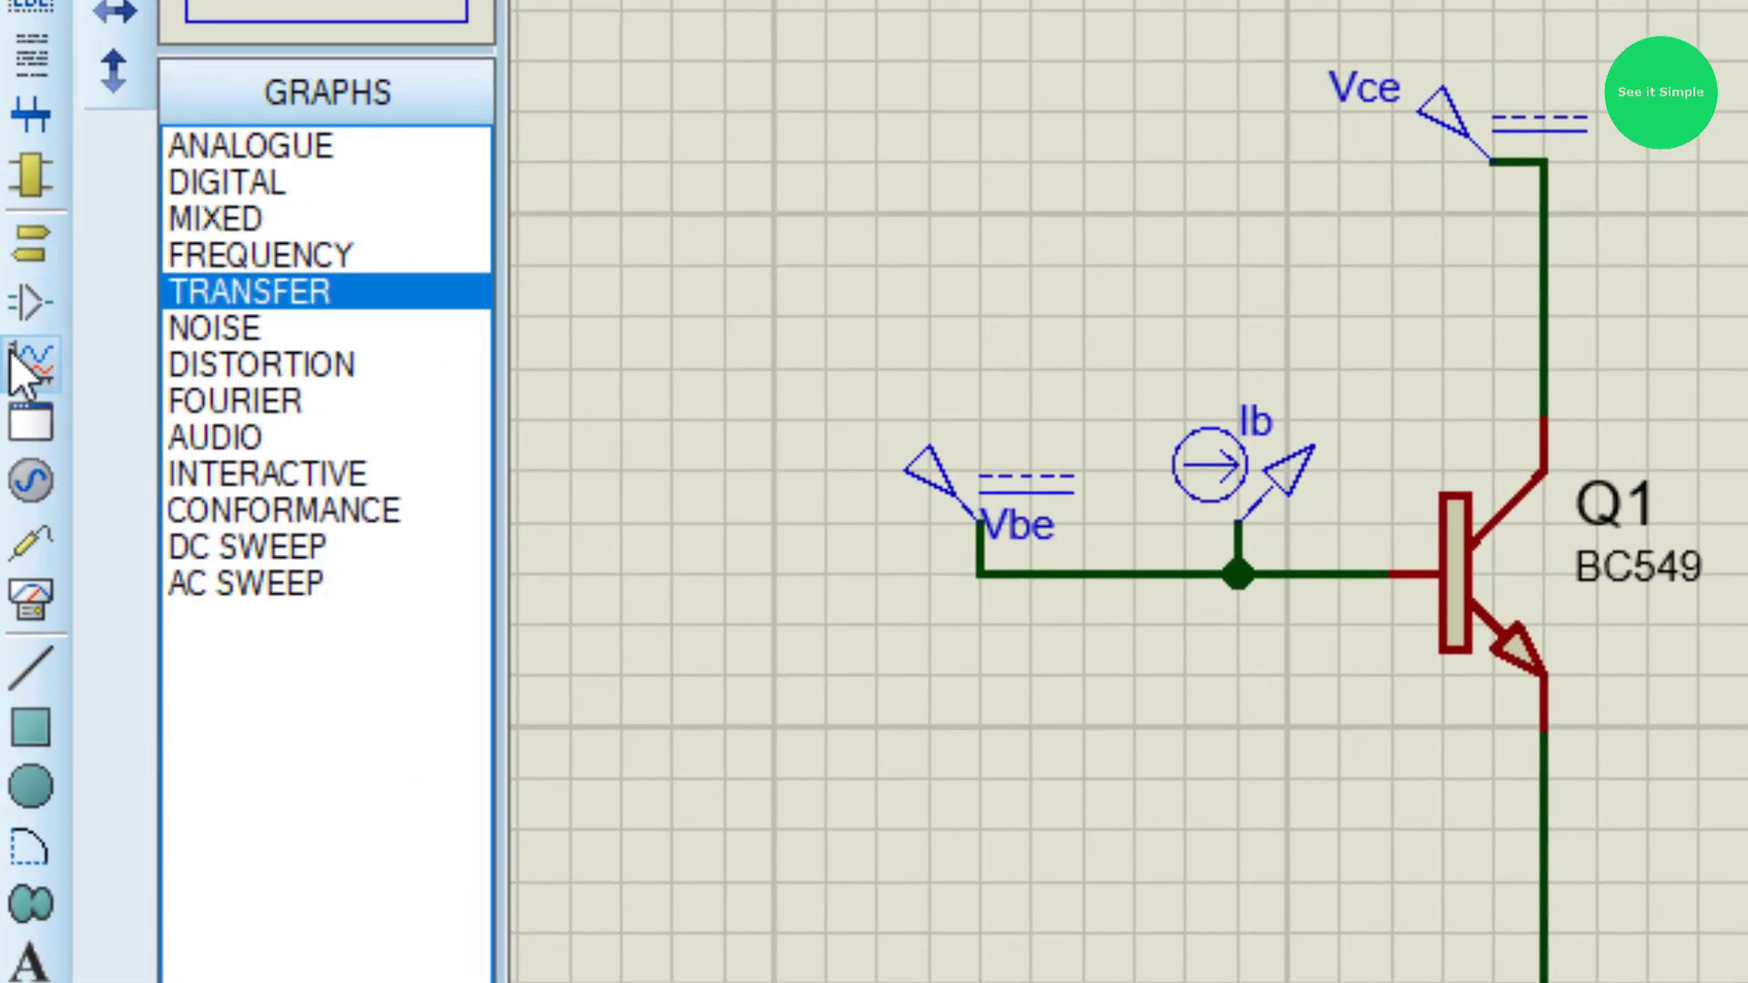
left_click(293, 258)
left_click(288, 286)
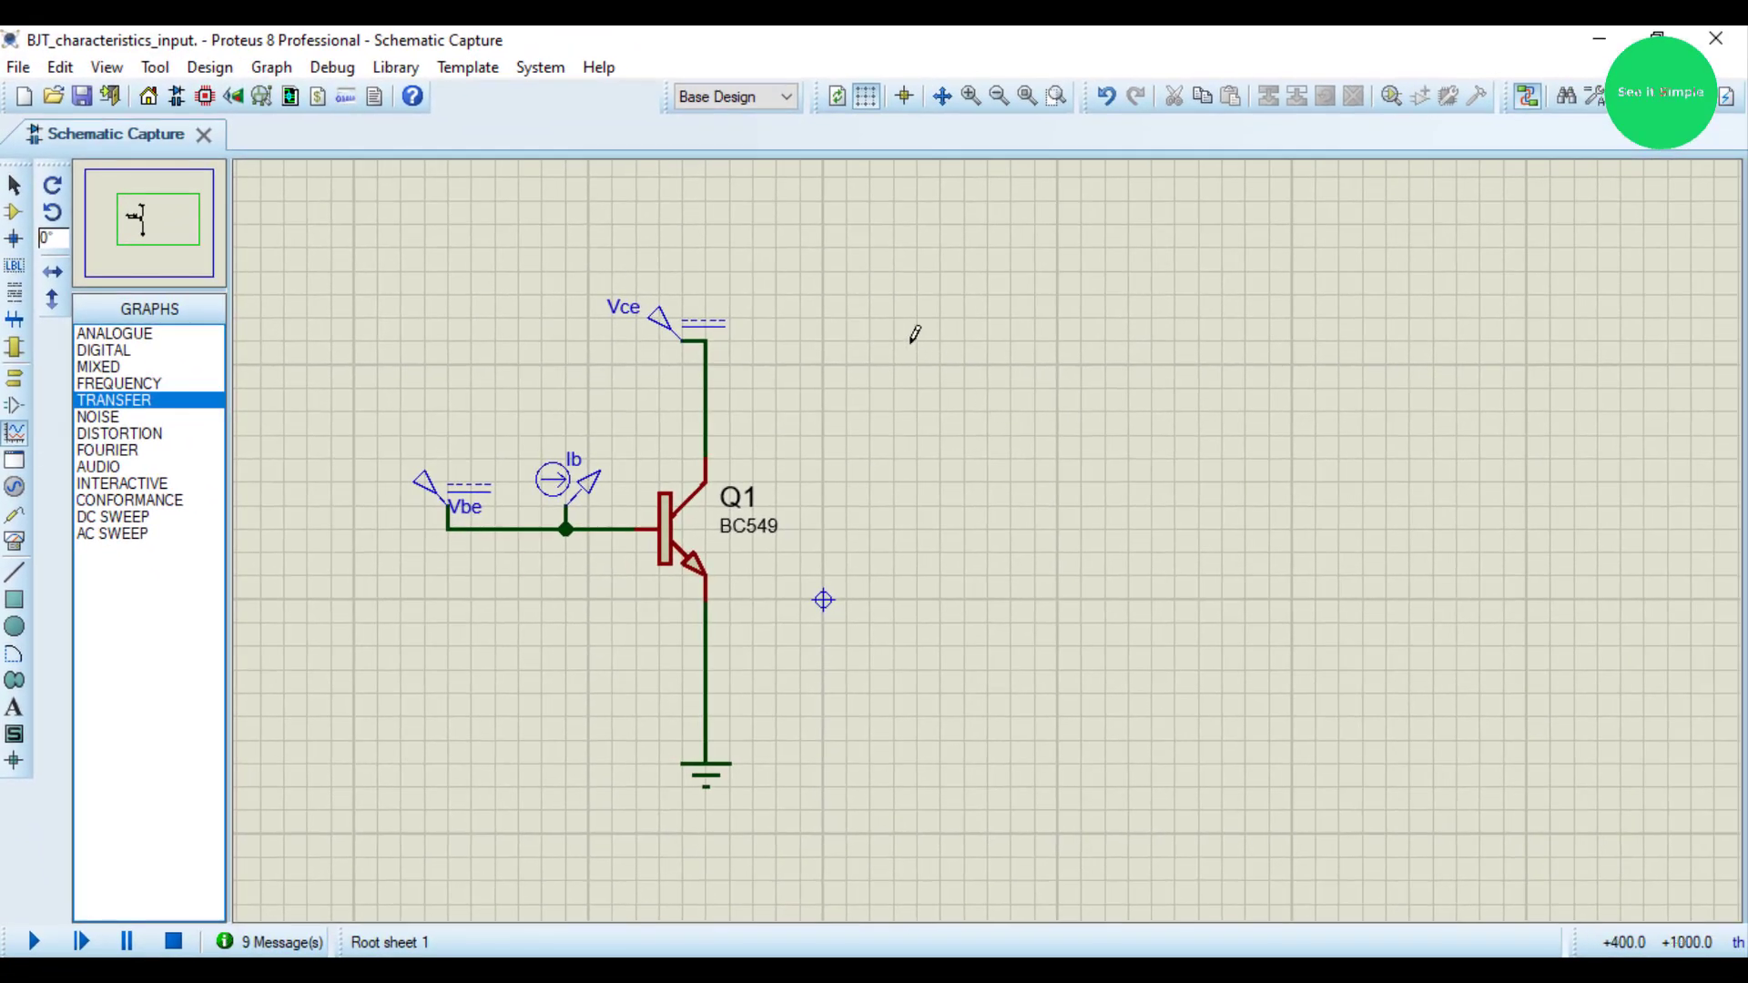
left_click_drag(933, 335, 1689, 819)
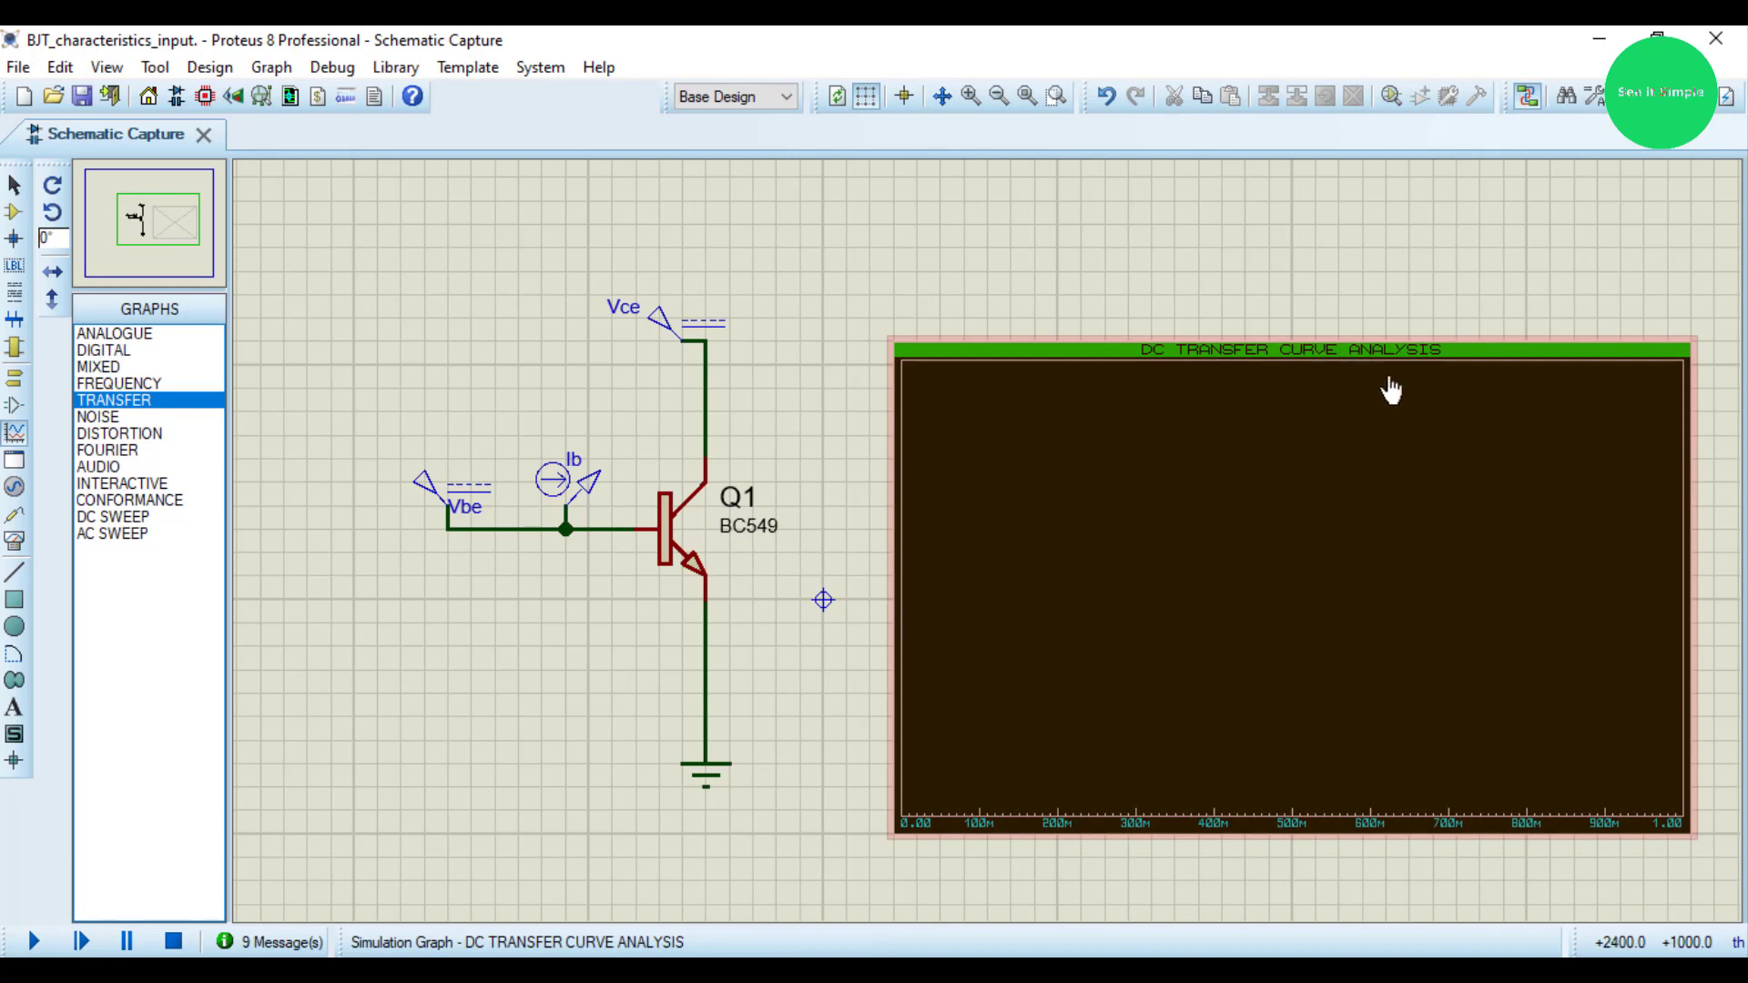
right_click(1386, 435)
left_click(1466, 396)
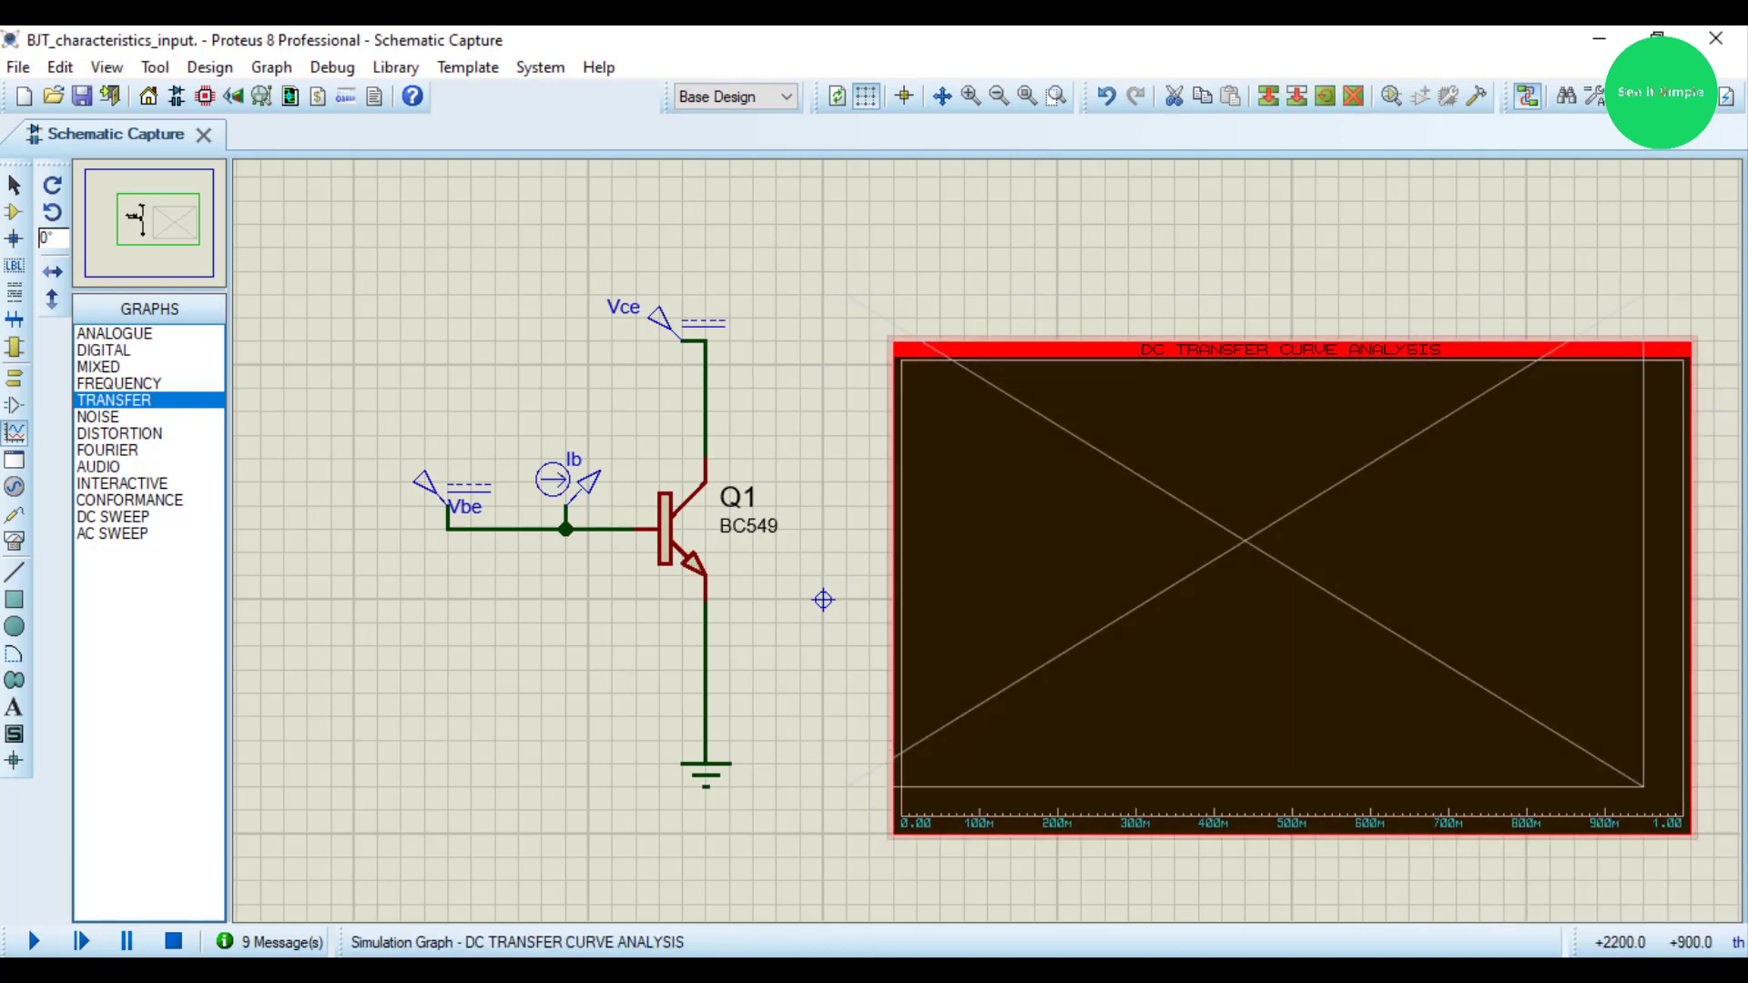
left_click(1190, 437)
left_click(474, 269)
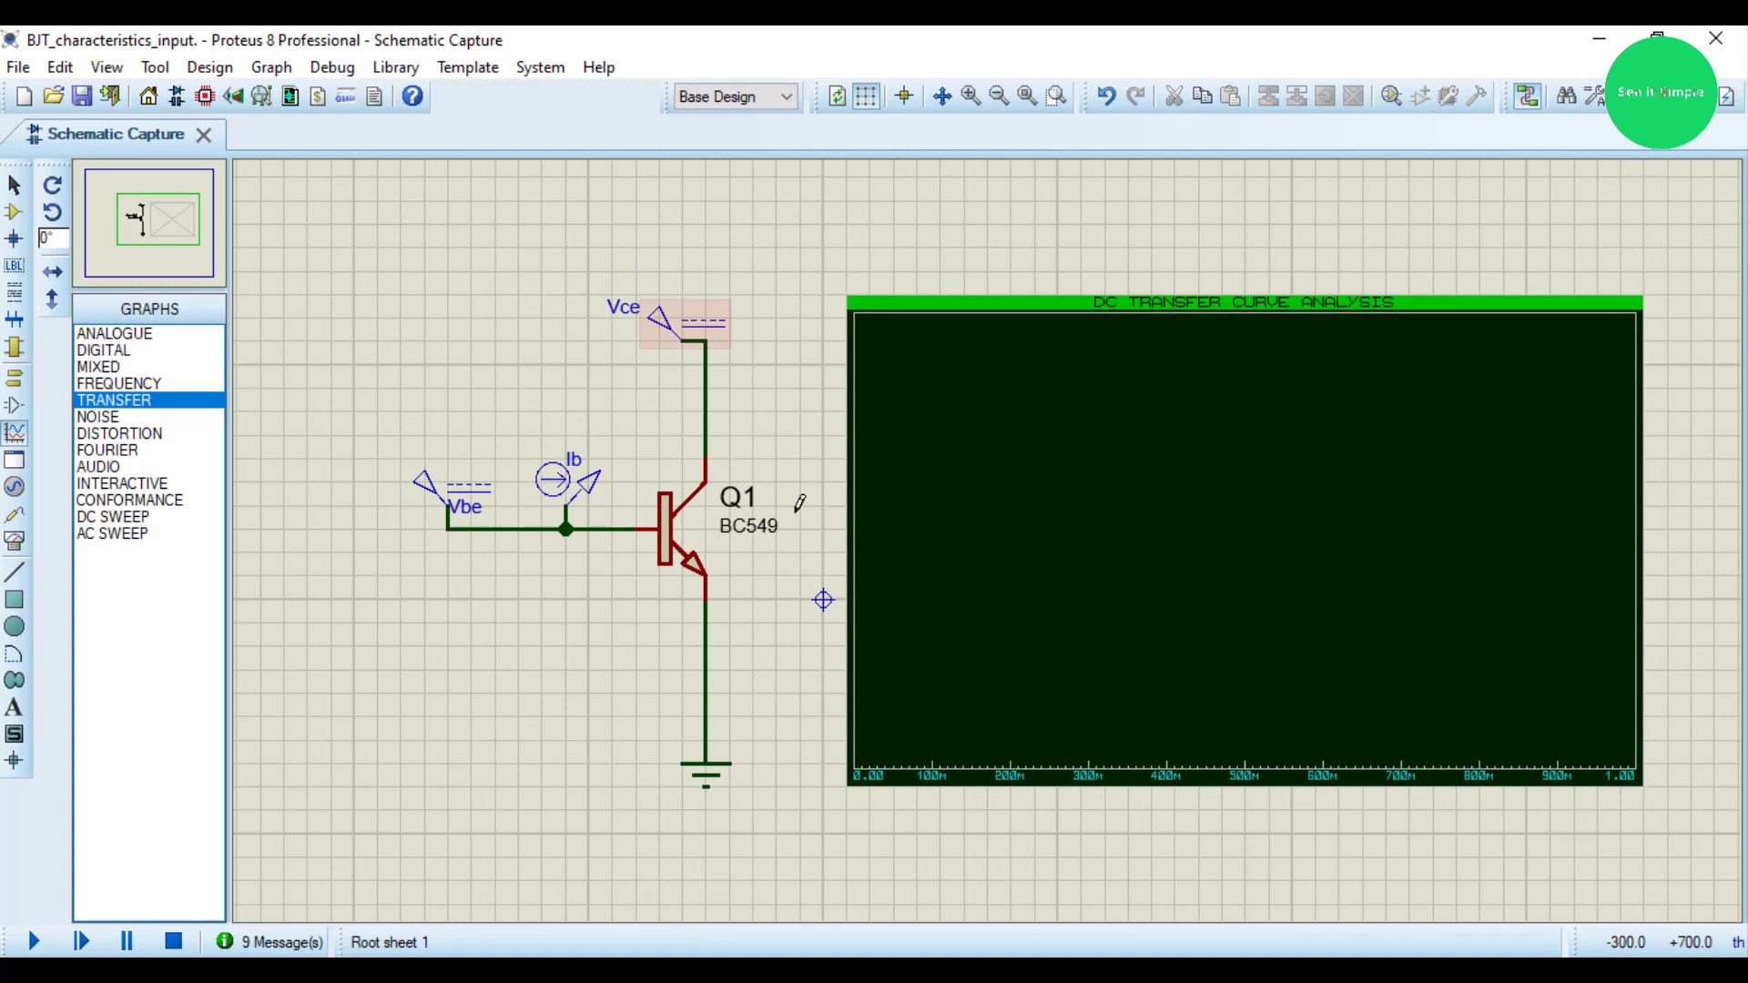
Step: Delete the stray graph drawn over the circuit, along with the emitter-to-ground wire
left_click_drag(332, 293, 774, 815)
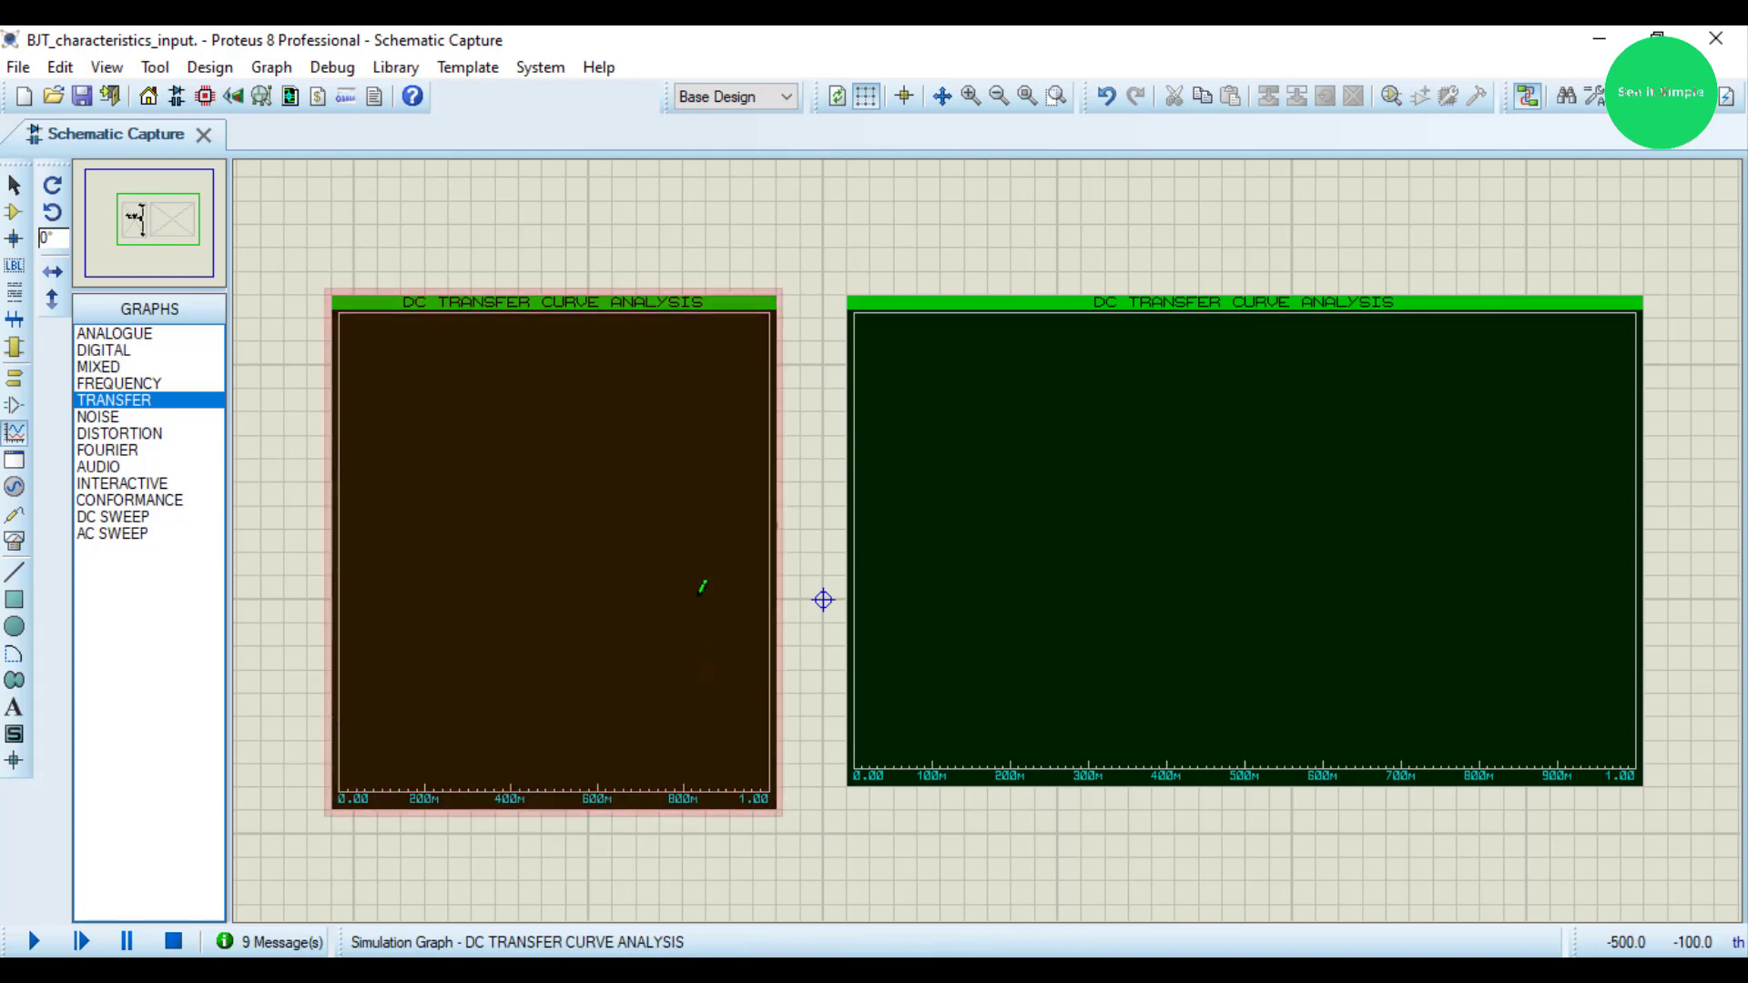
right_click(724, 579)
left_click(765, 655)
right_click(633, 622)
left_click(692, 453)
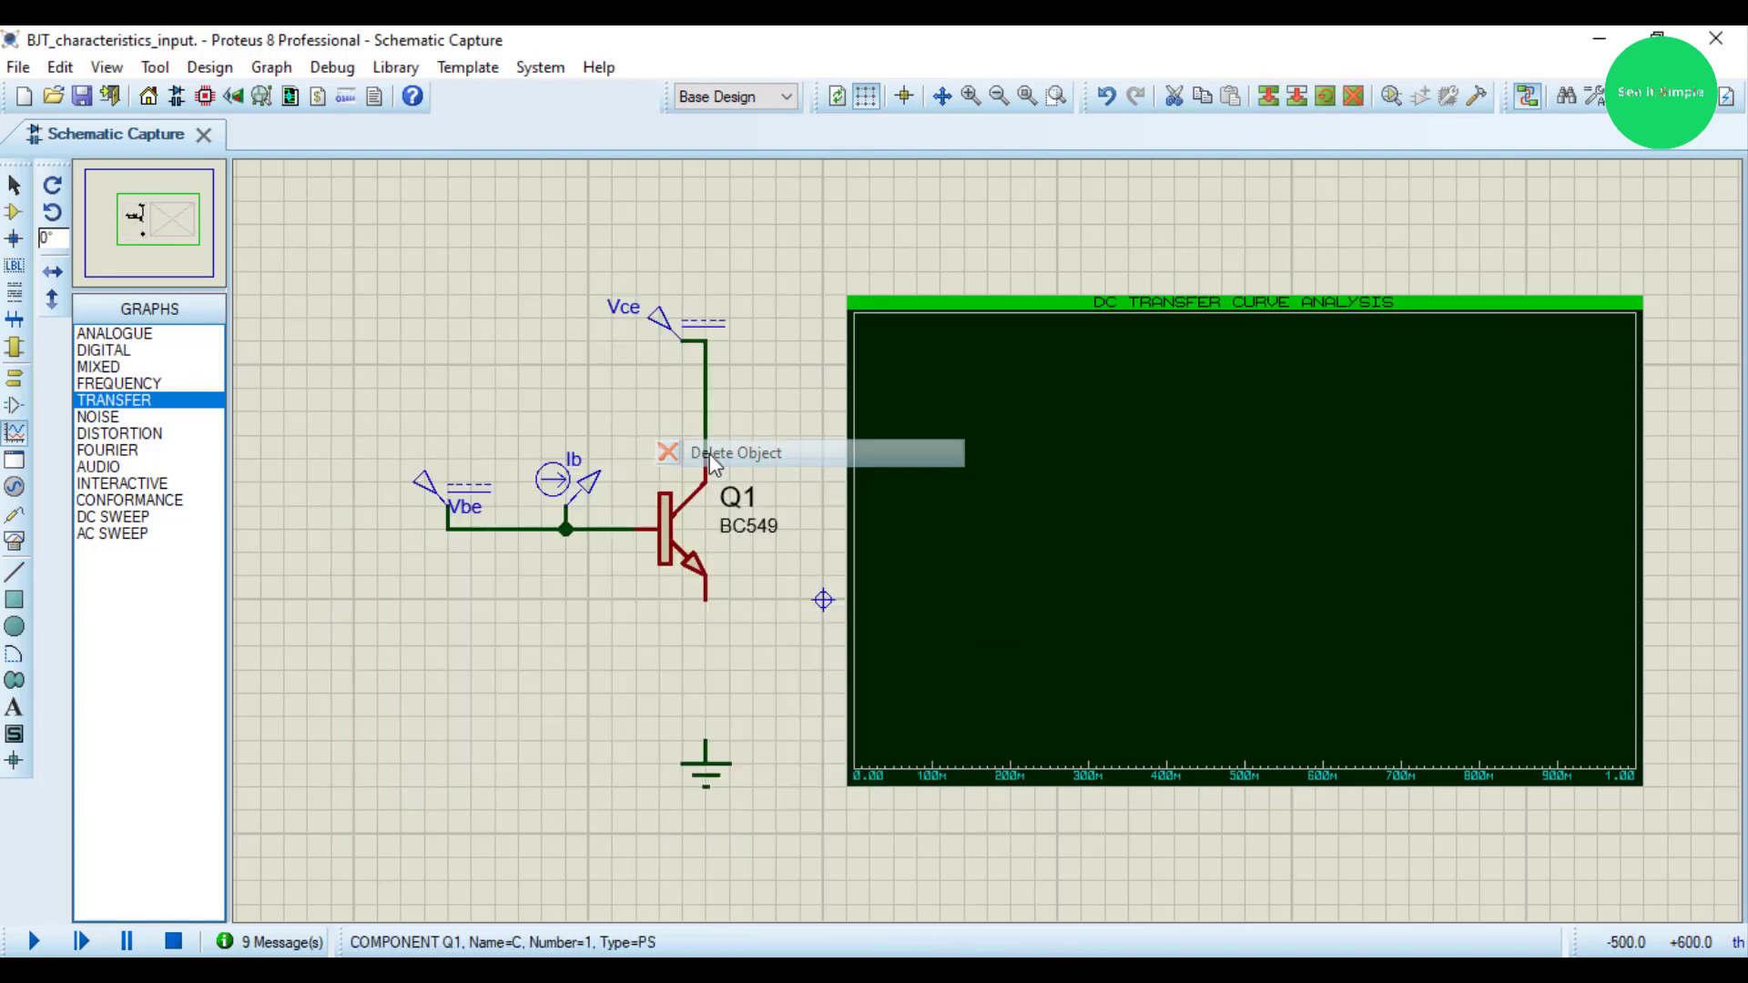
Step: Rewire Q1's emitter to ground and box-select the whole transistor circuit
left_click(12, 187)
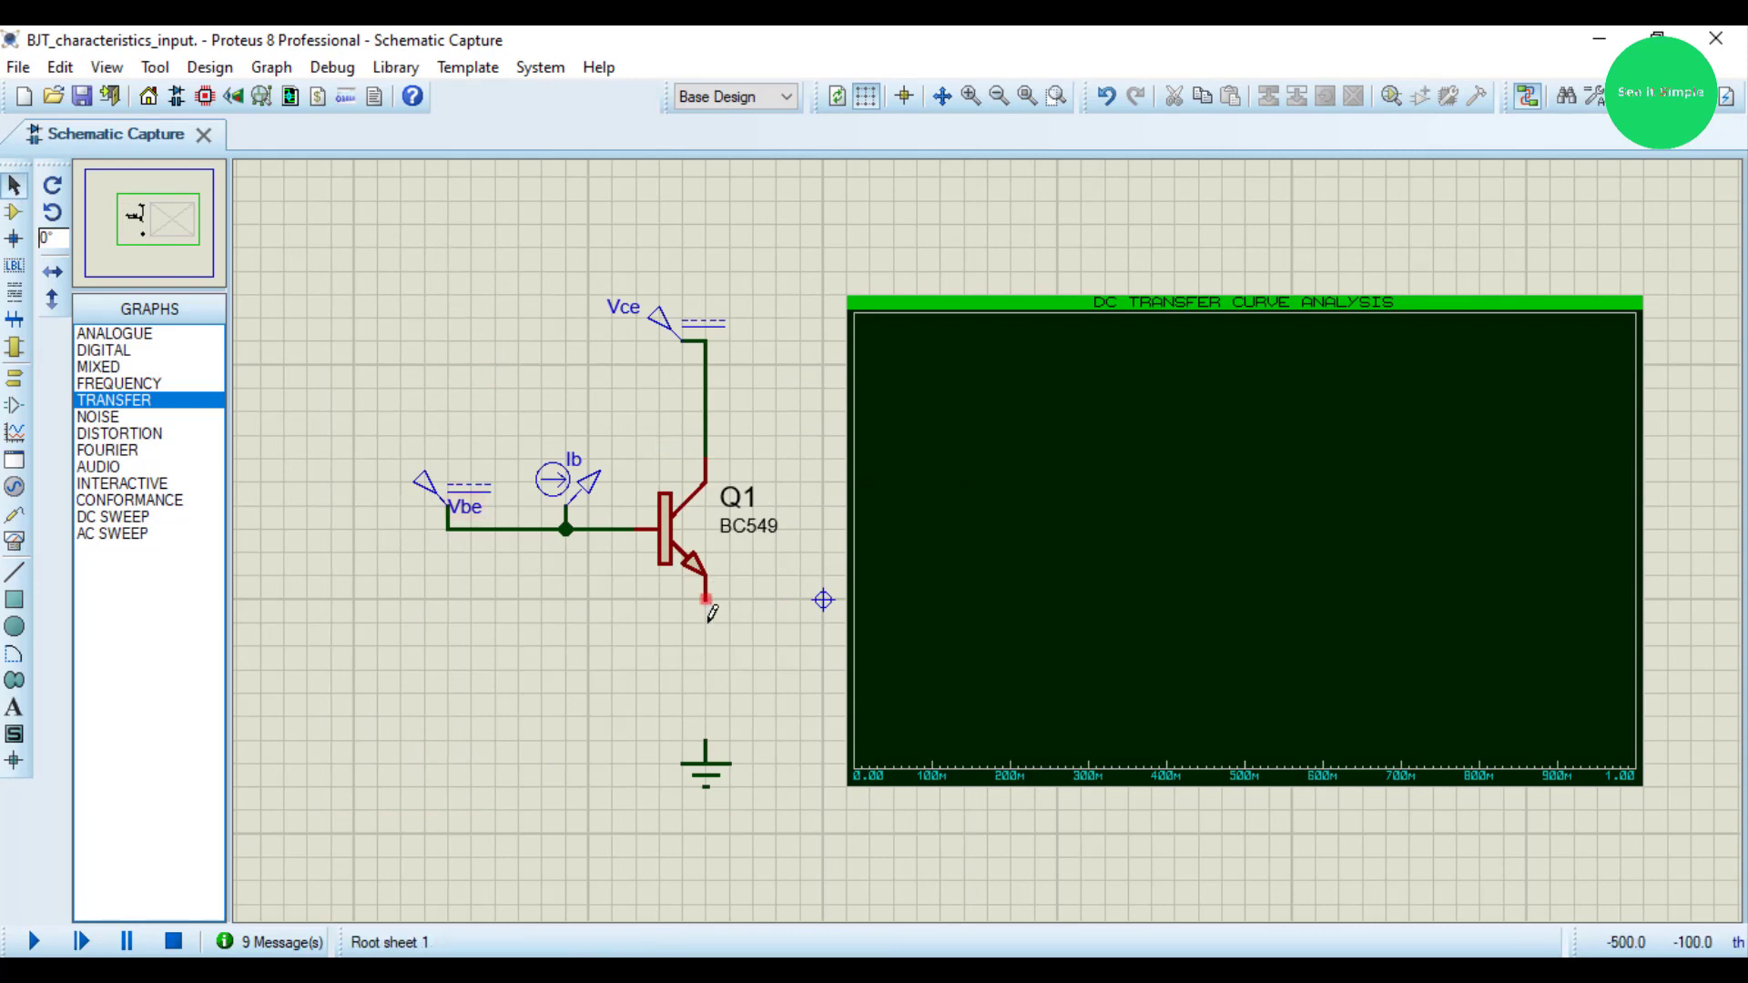
left_click(705, 599)
left_click(707, 739)
left_click_drag(332, 294, 800, 808)
Step: Block-move the selected transistor circuit further left
right_click(732, 576)
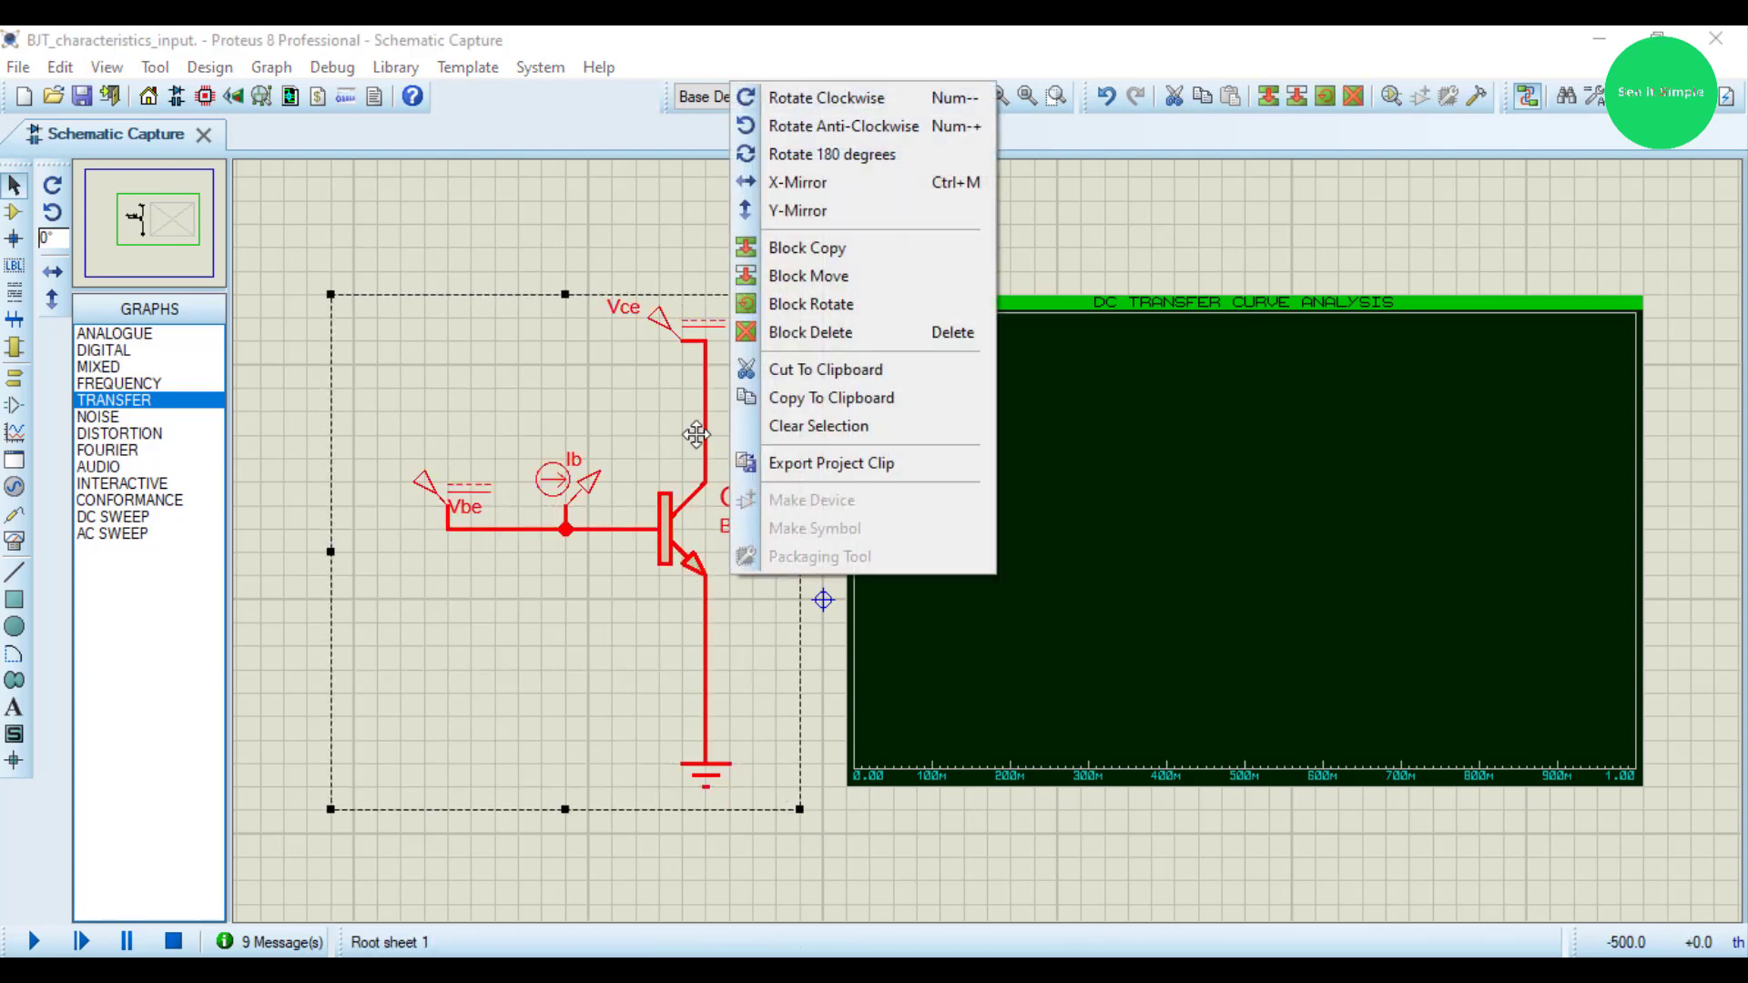
left_click(792, 276)
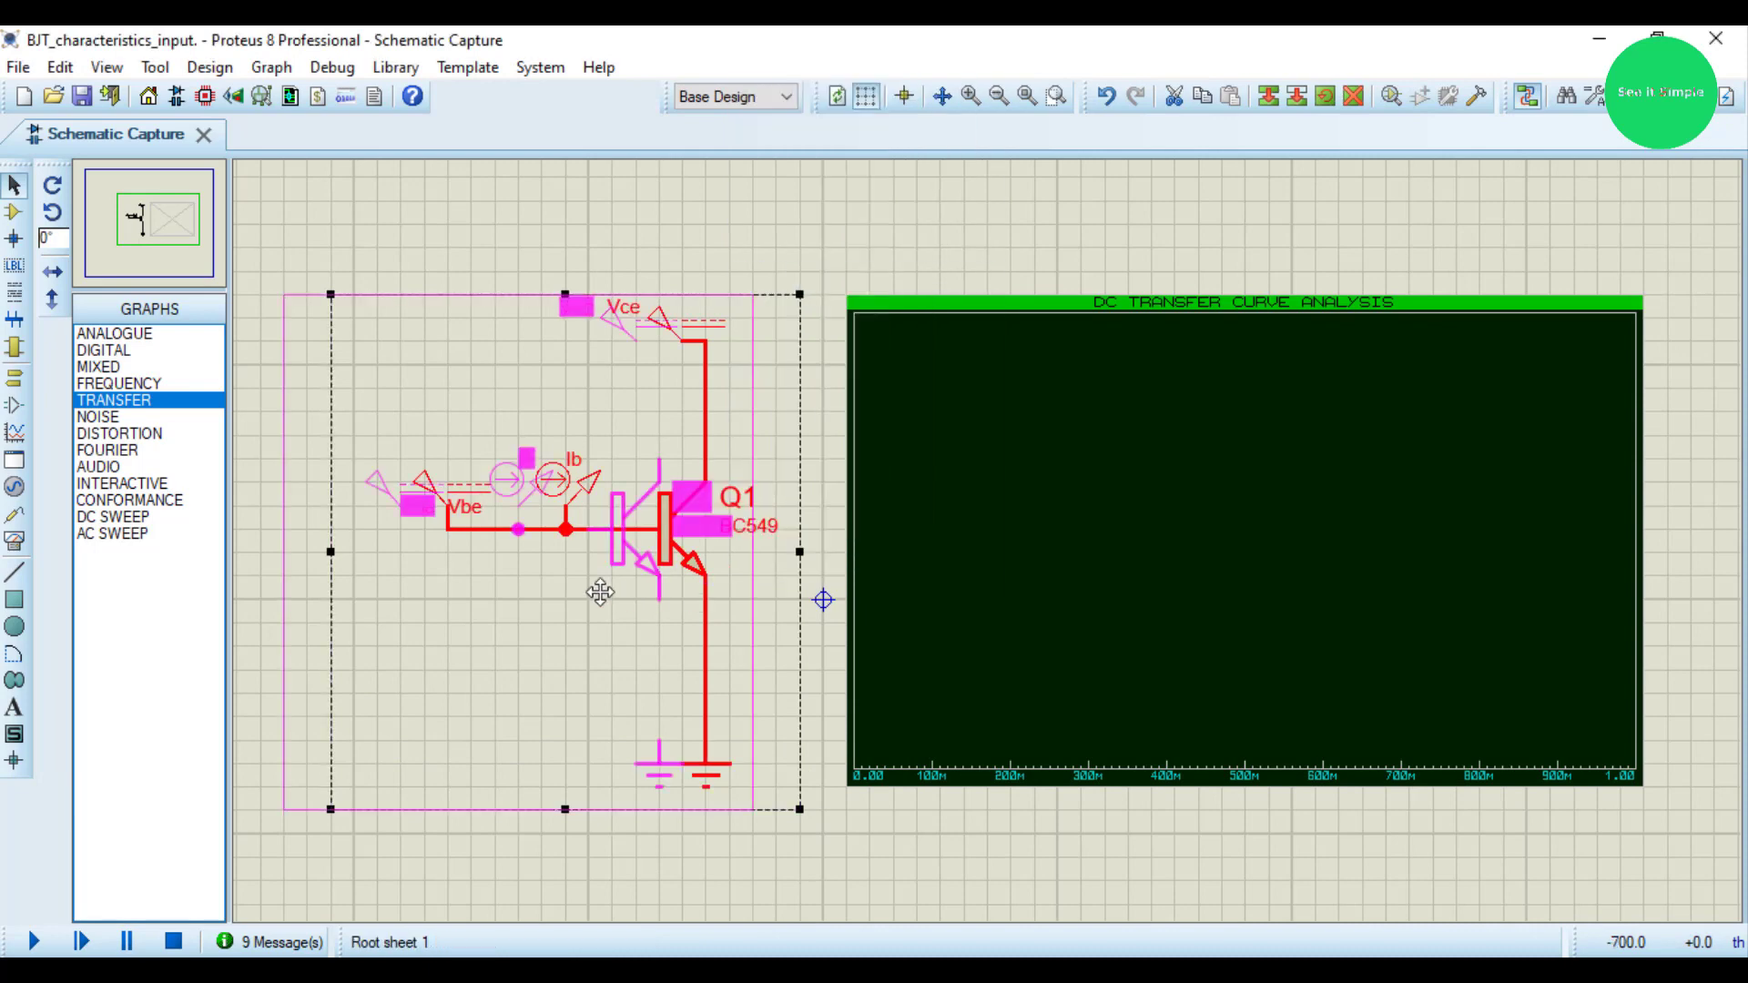
left_click(566, 590)
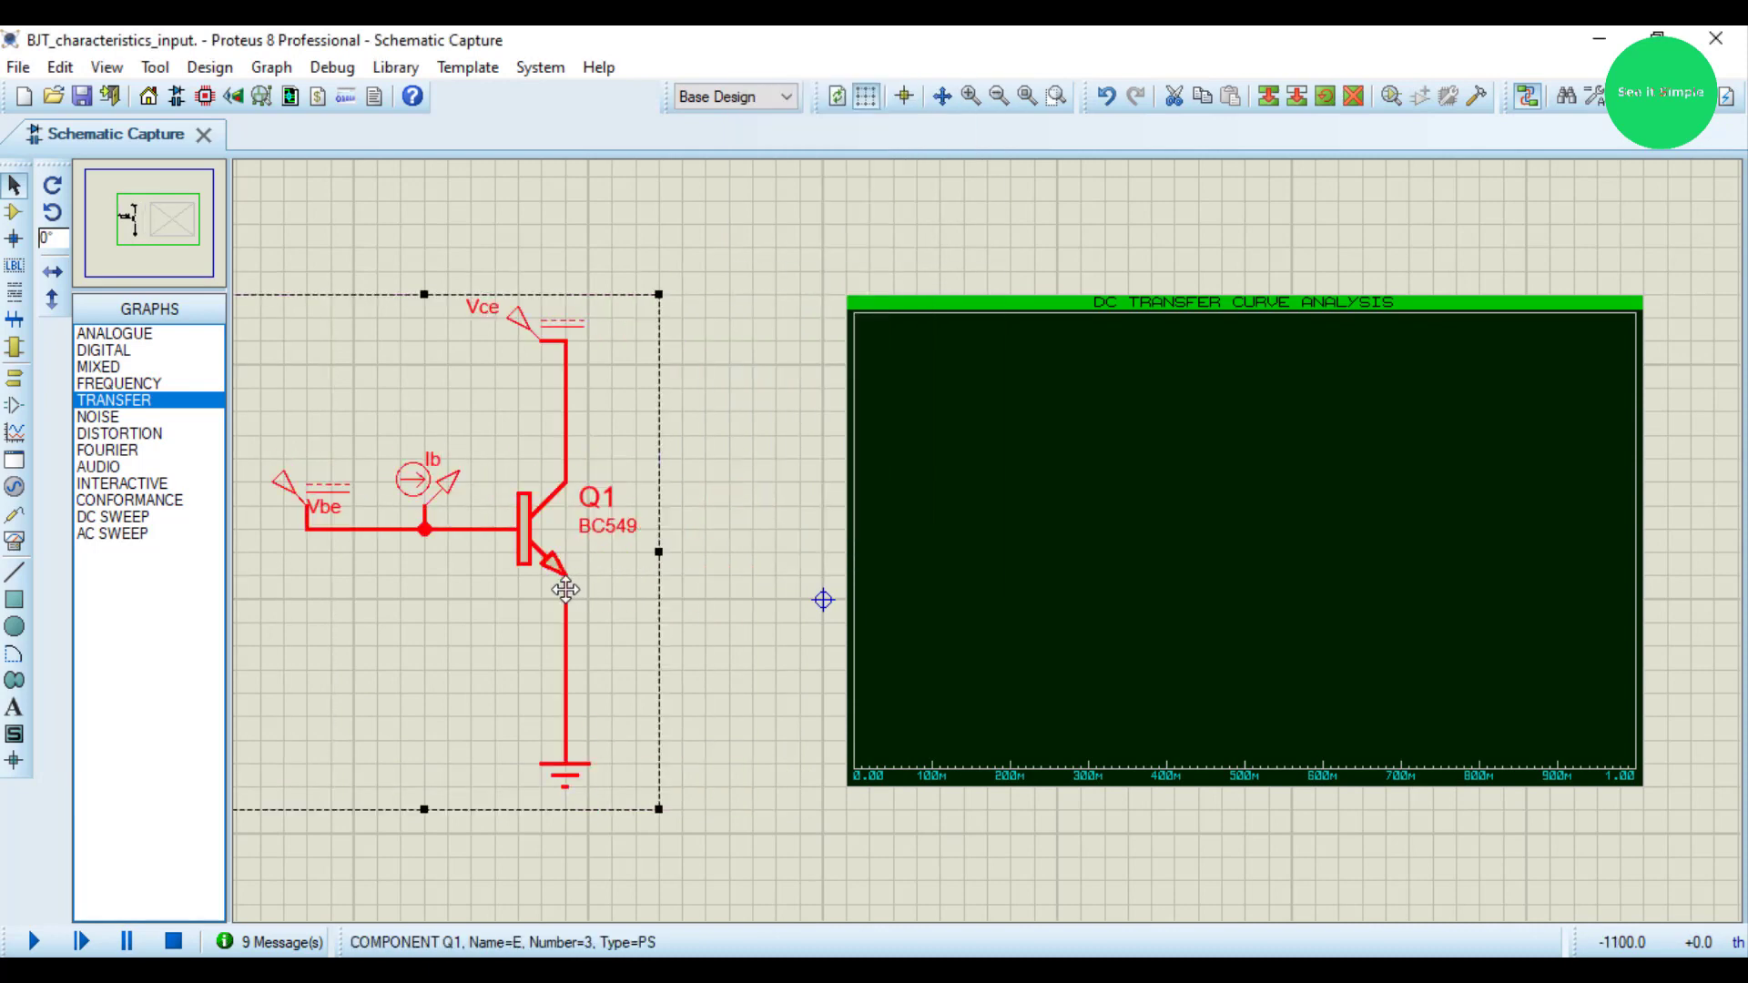
Step: Drag the transfer graph slightly left beside the circuit
left_click(975, 630)
right_click(979, 619)
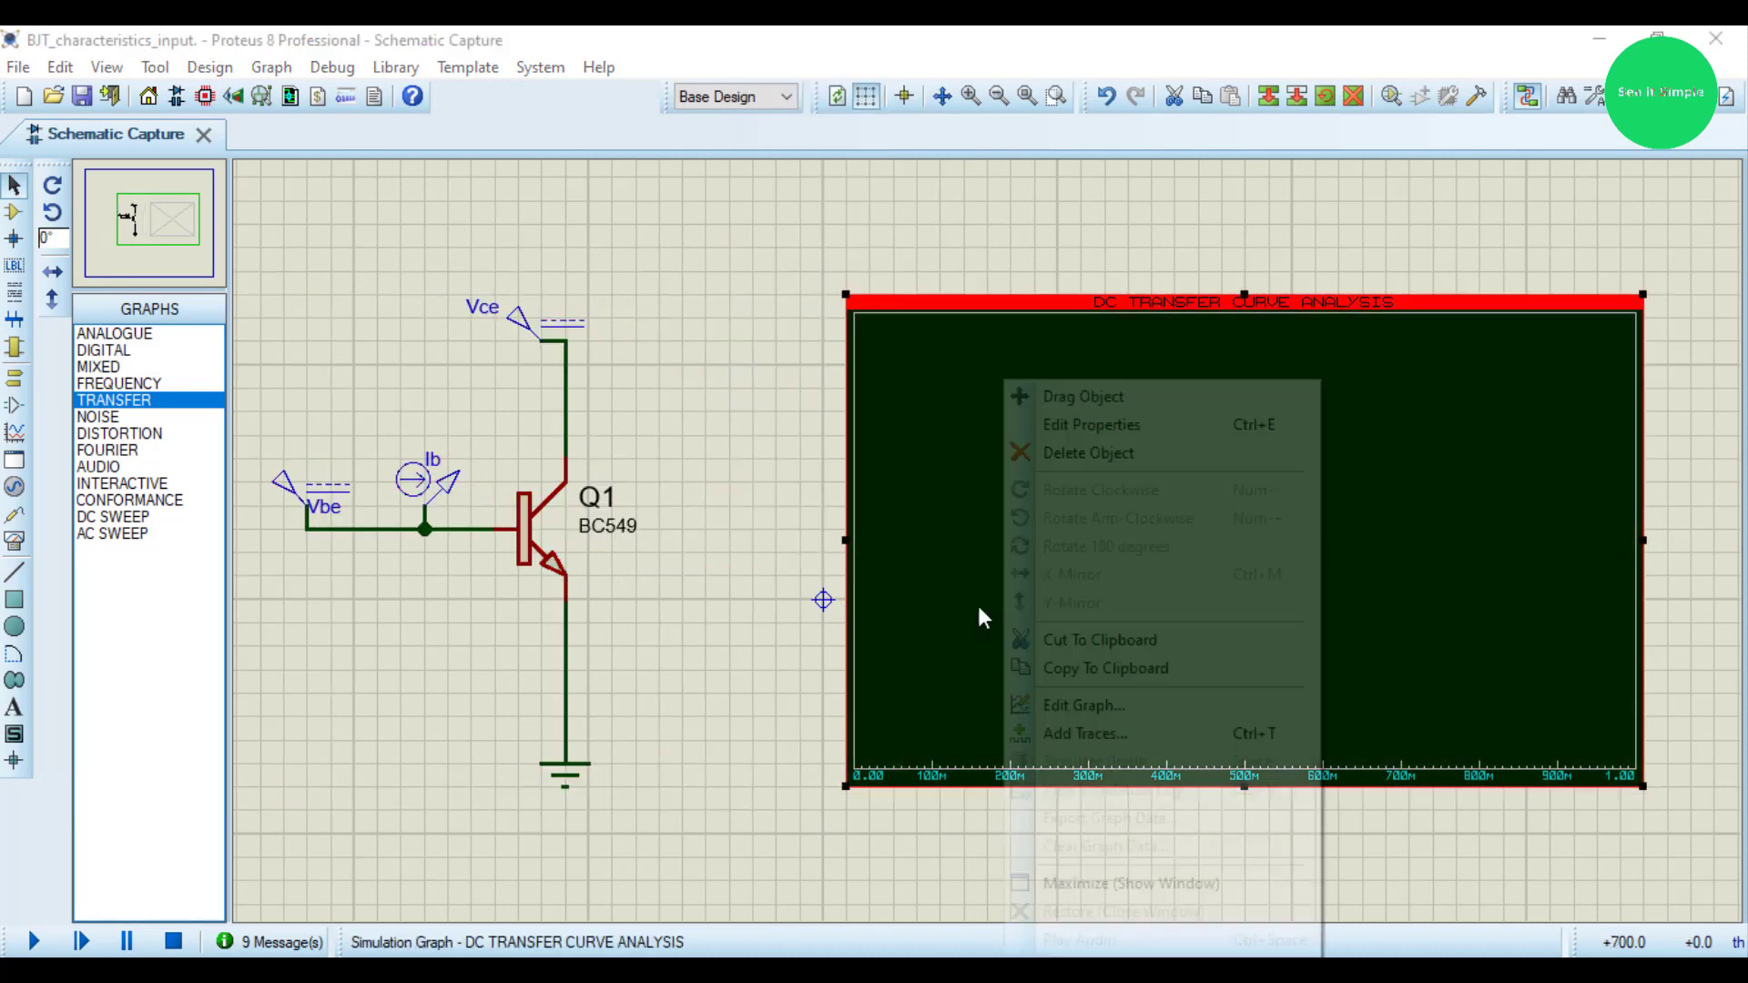
left_click(1047, 394)
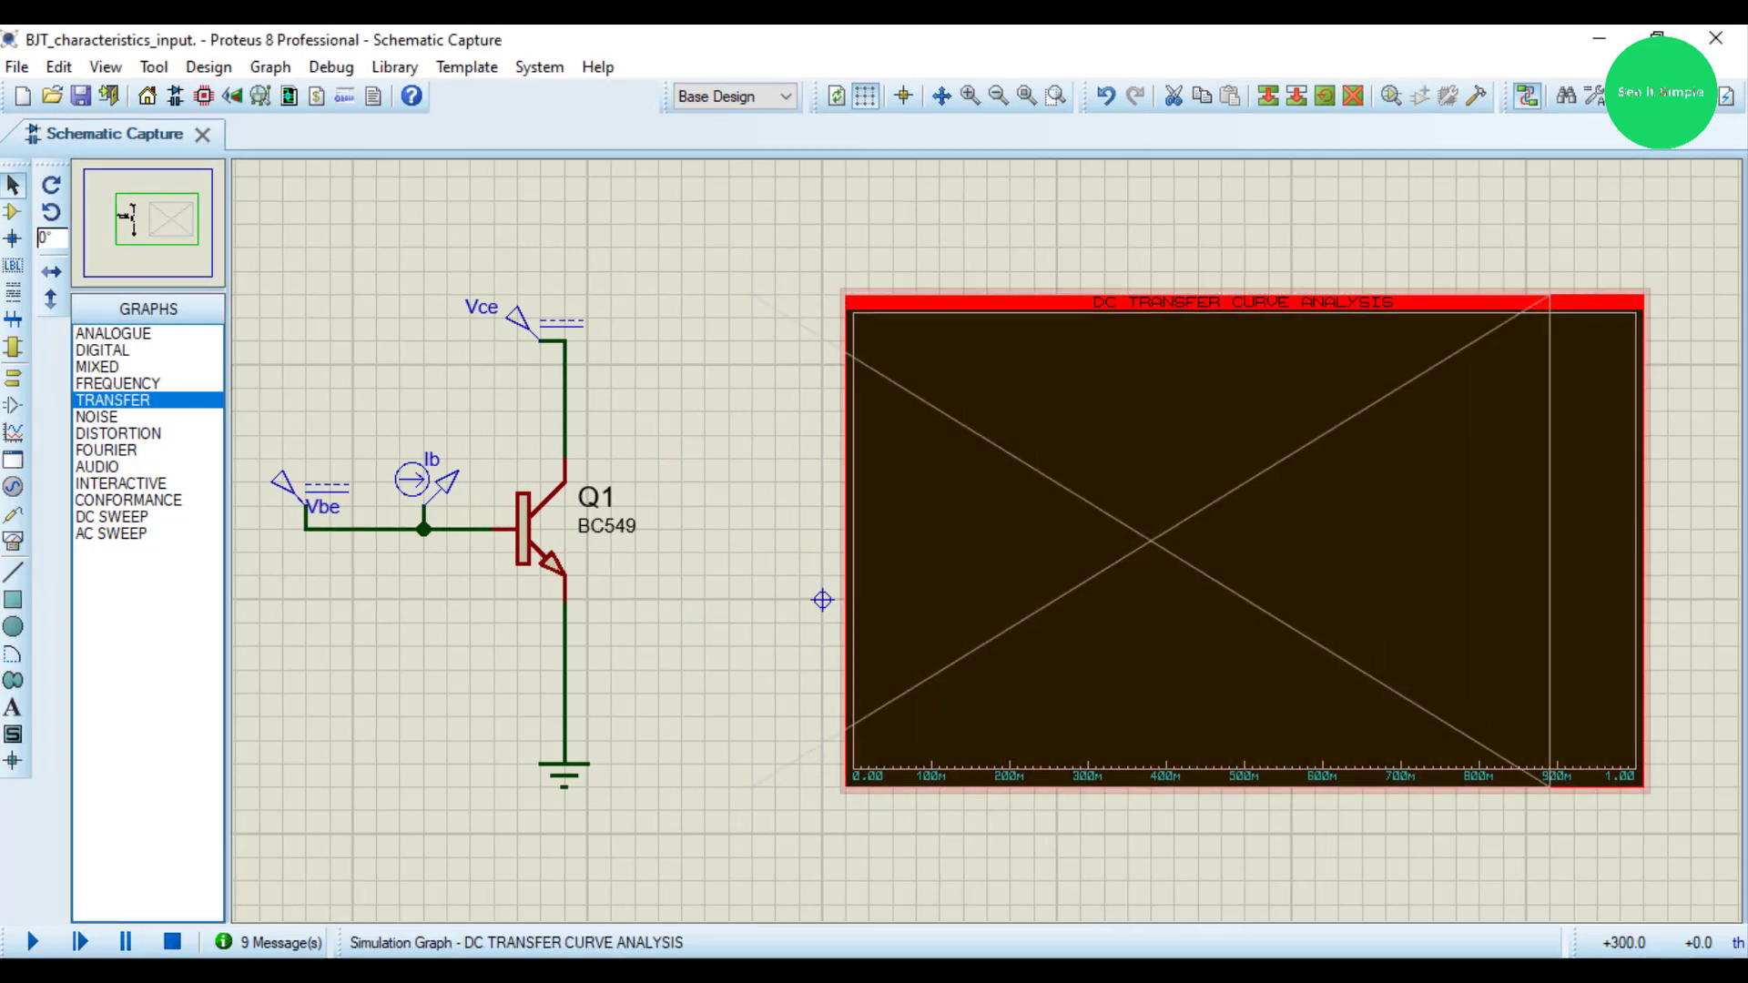
left_click(815, 602)
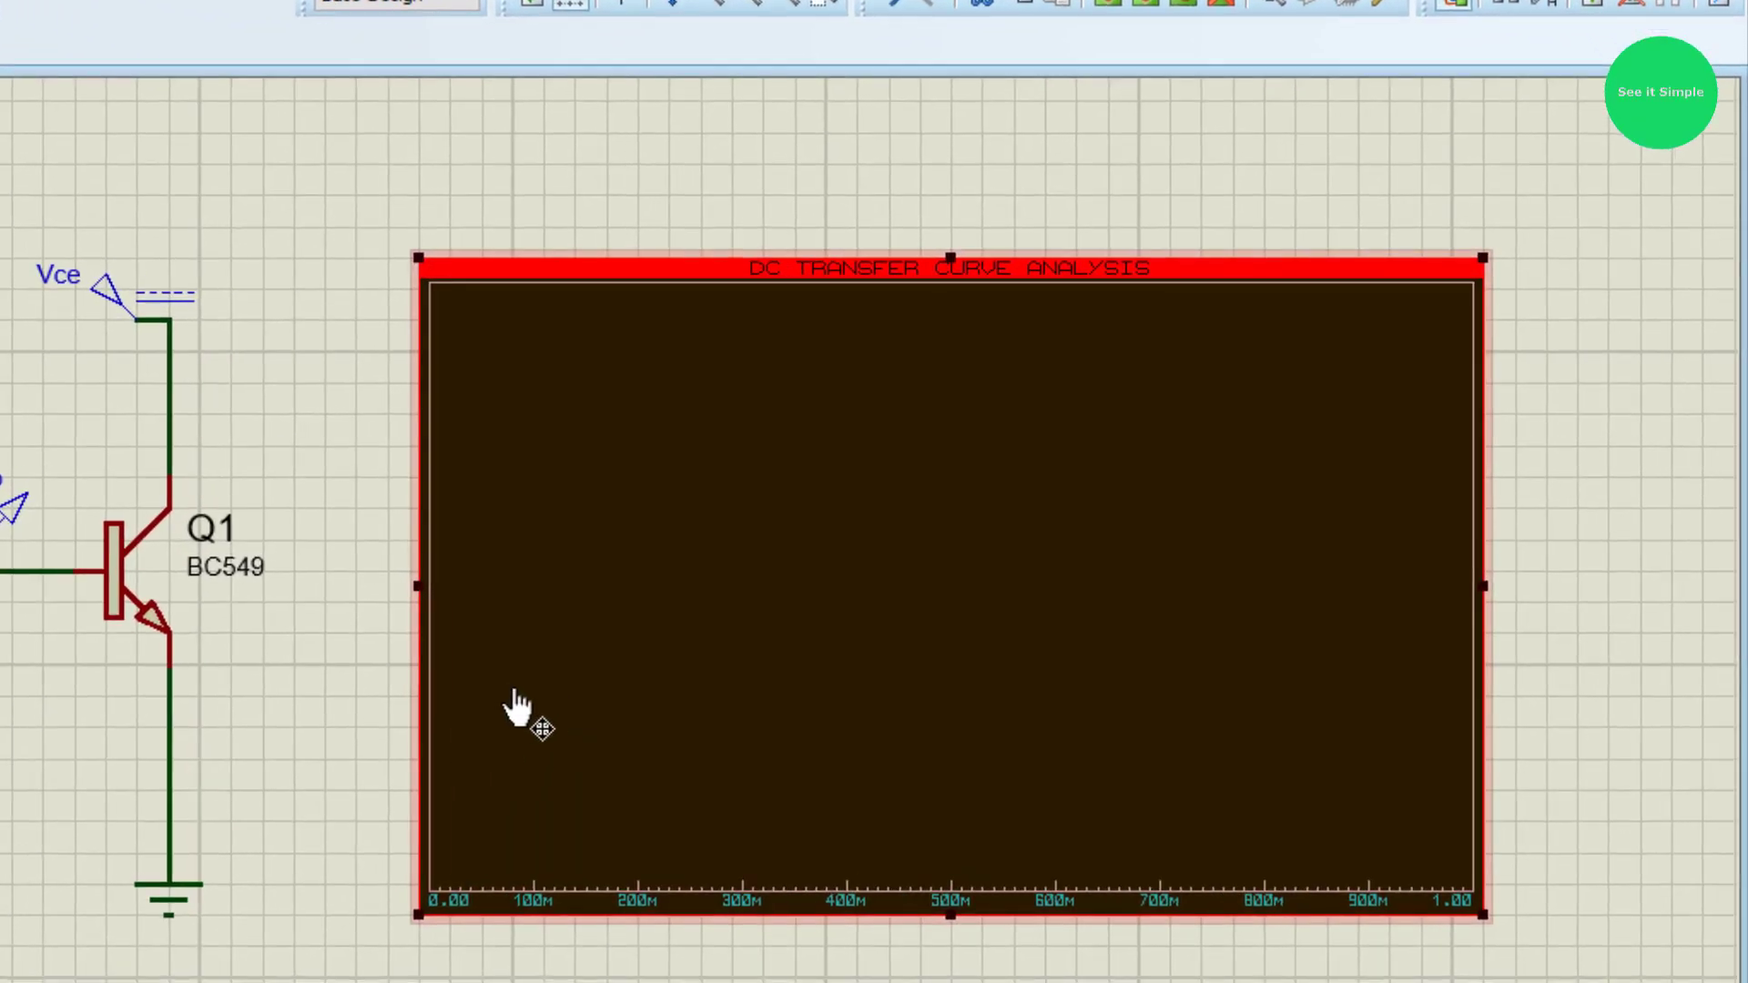
right_click(642, 603)
Step: Set the transfer graph's first sweep source to Vbe and second source to Vce
left_click(781, 432)
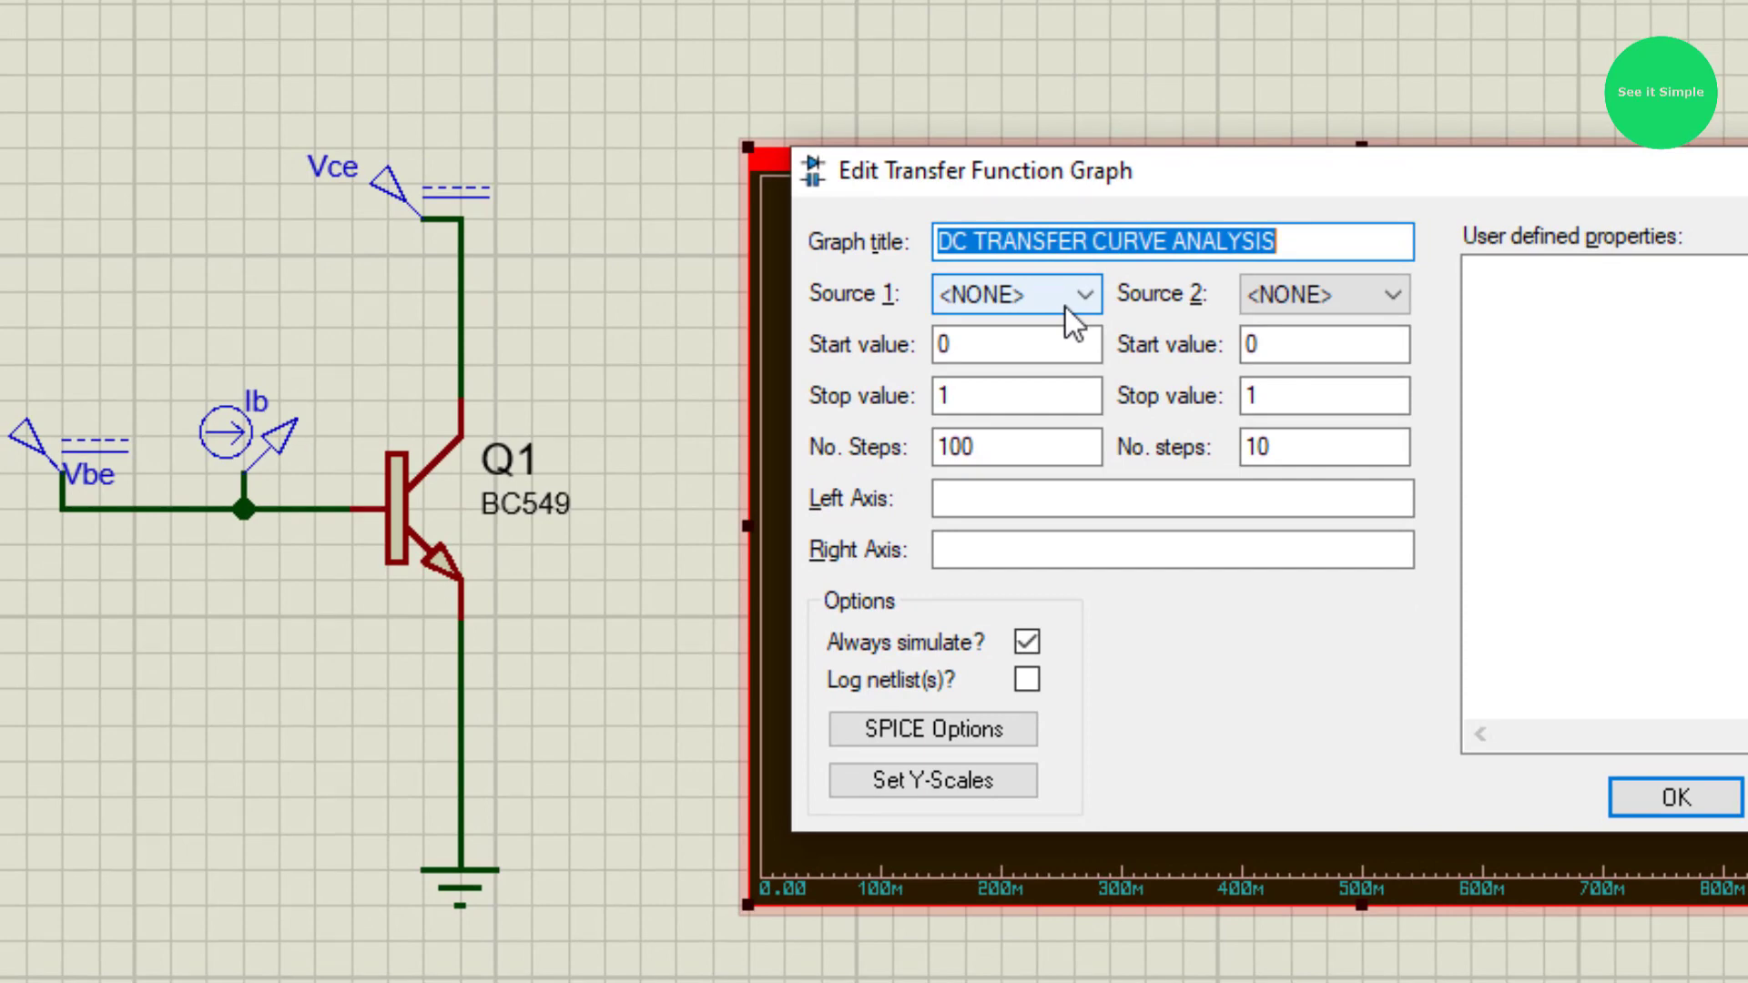
left_click(1066, 308)
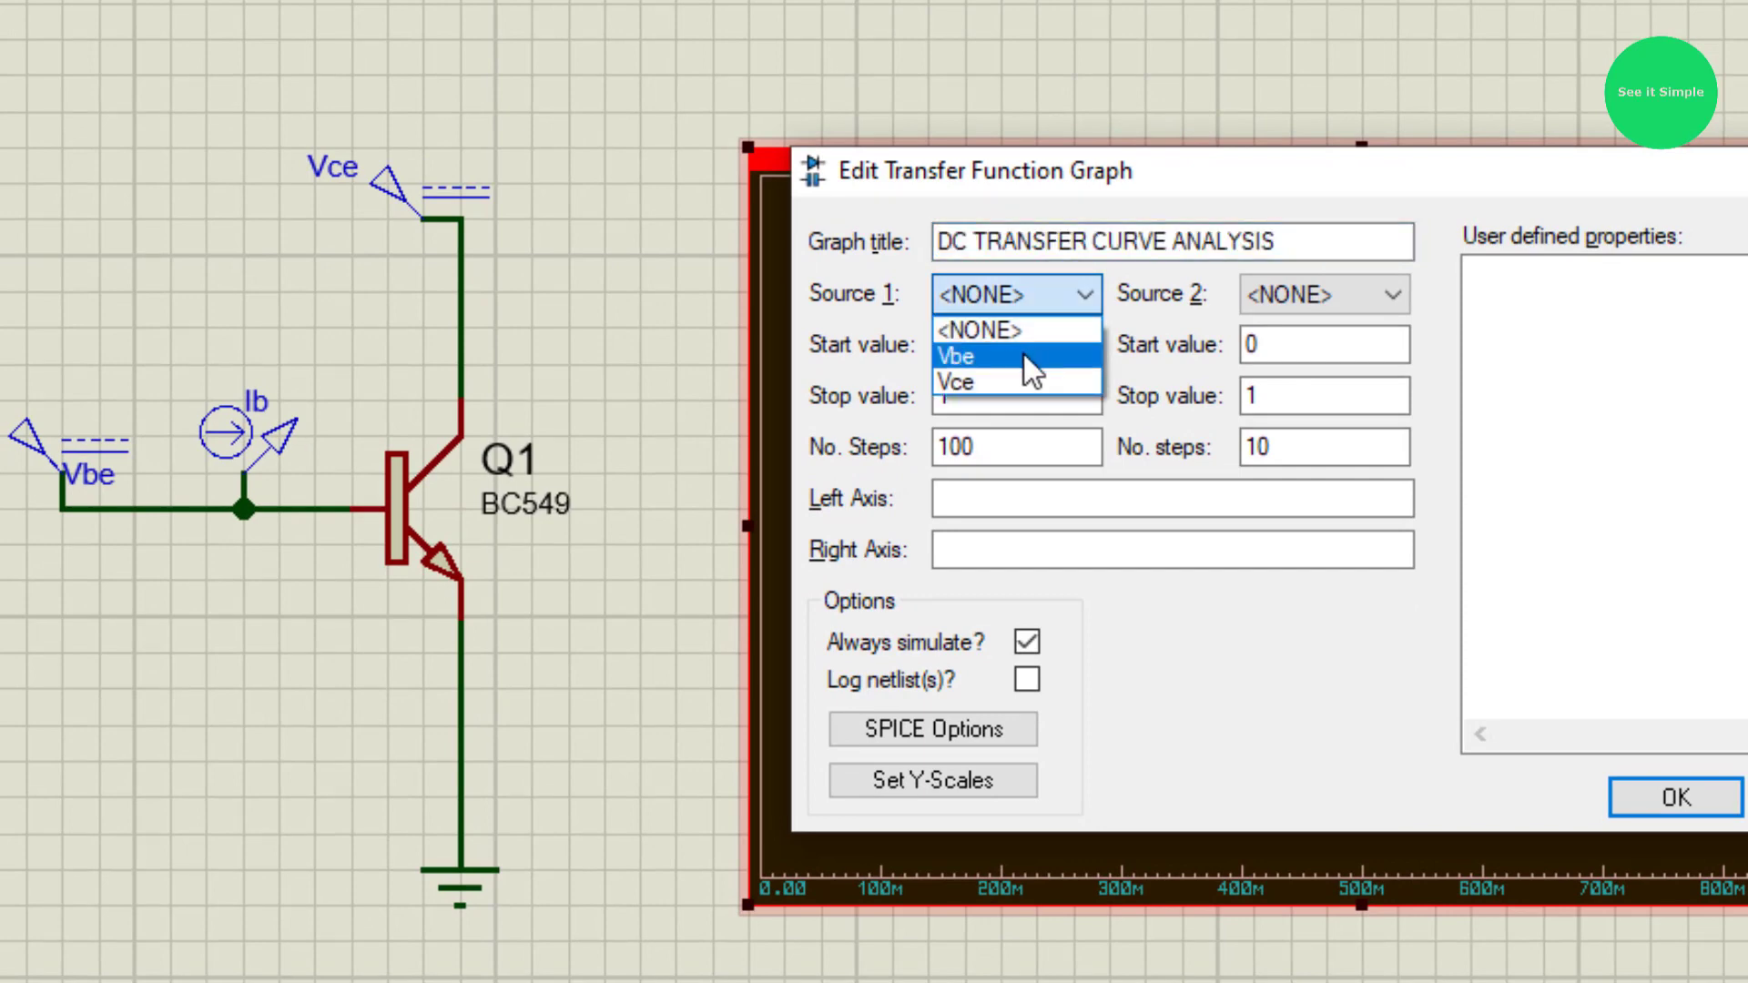
left_click(1024, 356)
left_click(1357, 299)
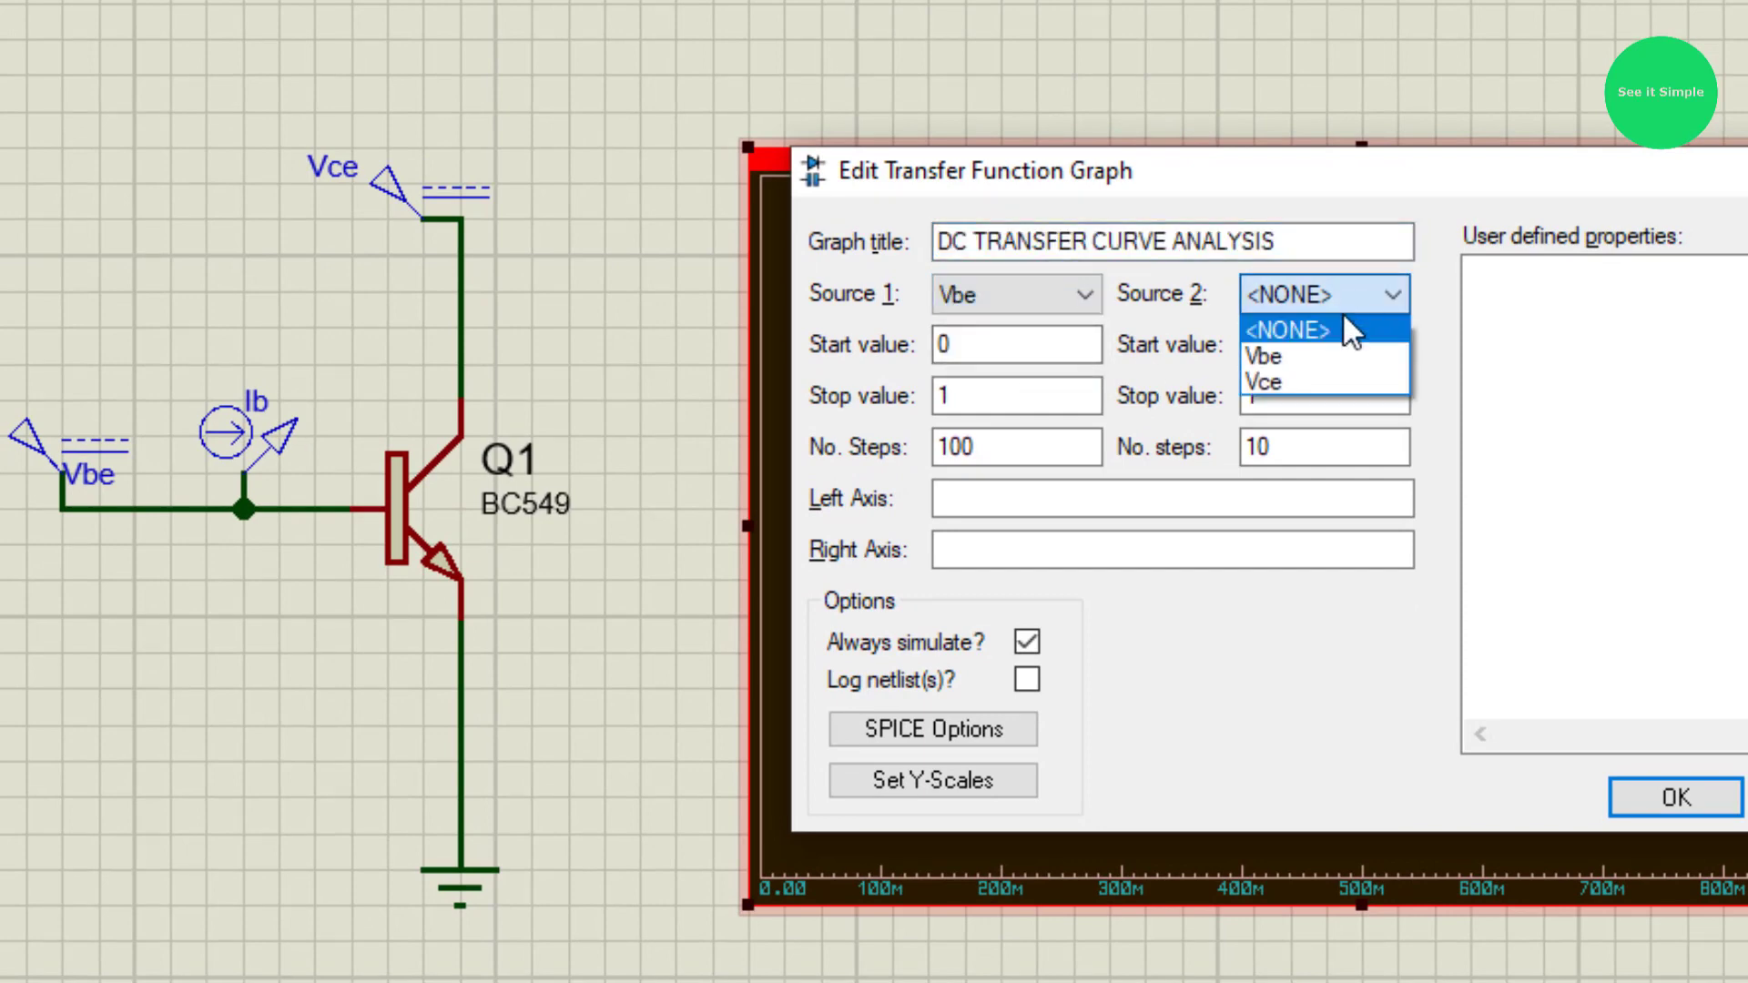
left_click(1307, 377)
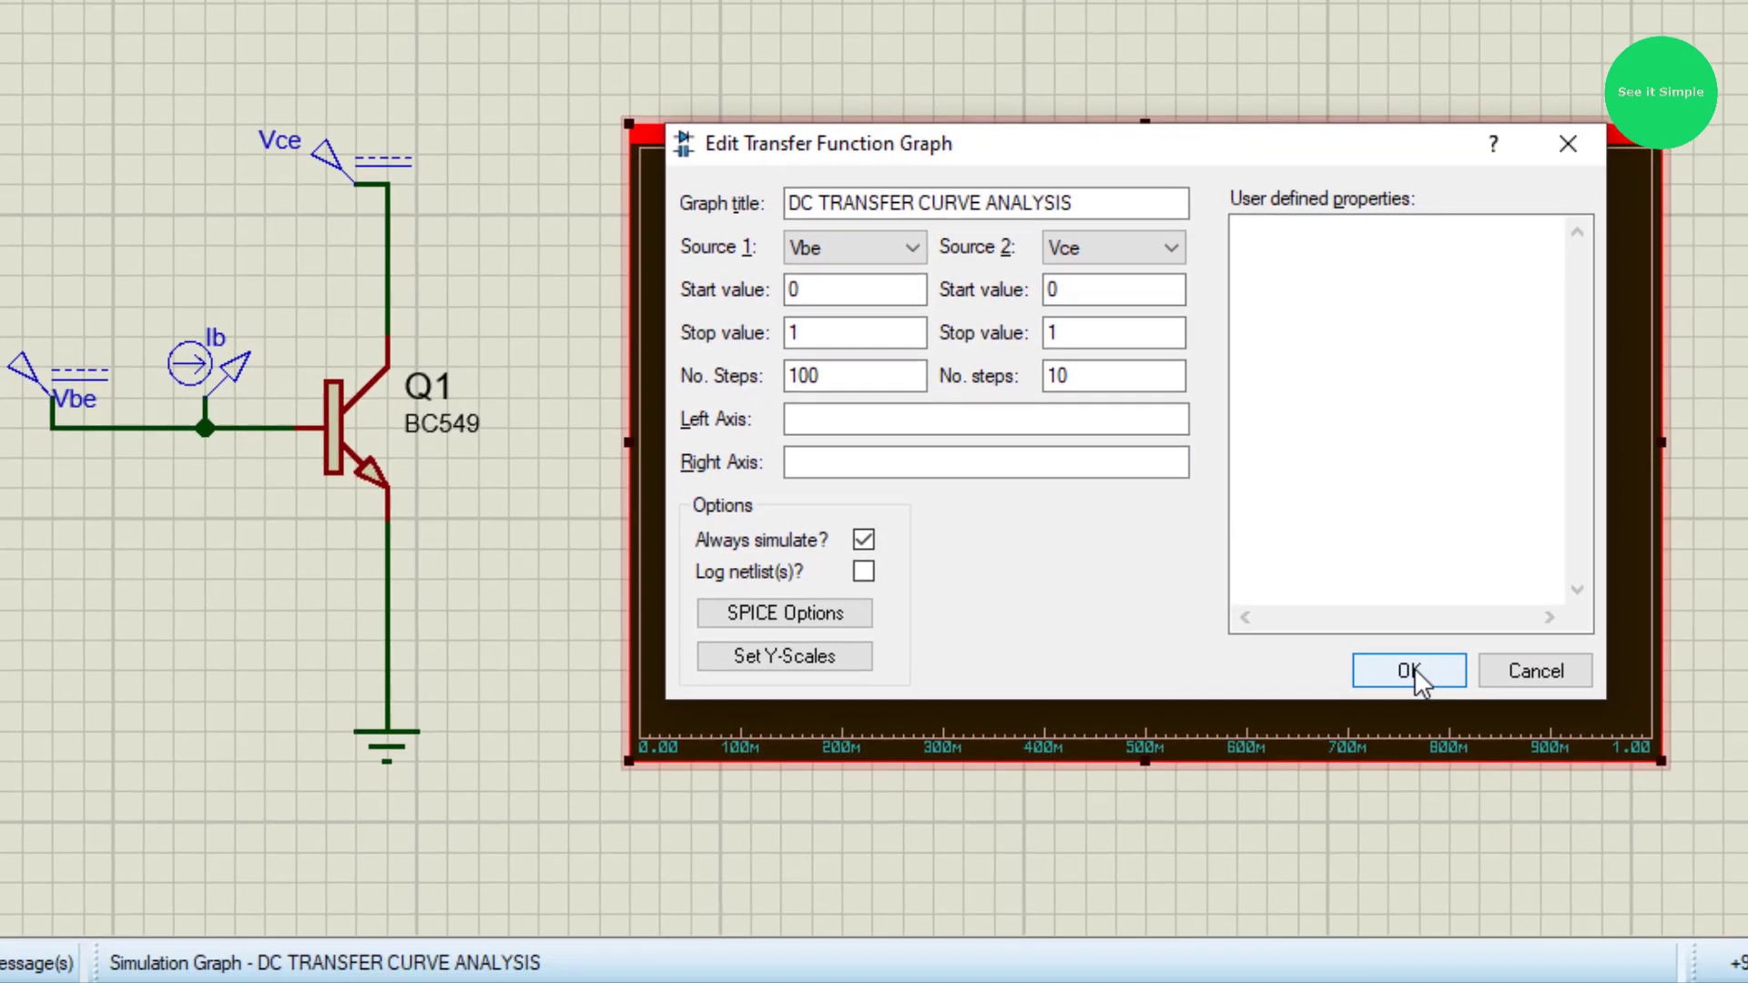
left_click(1413, 669)
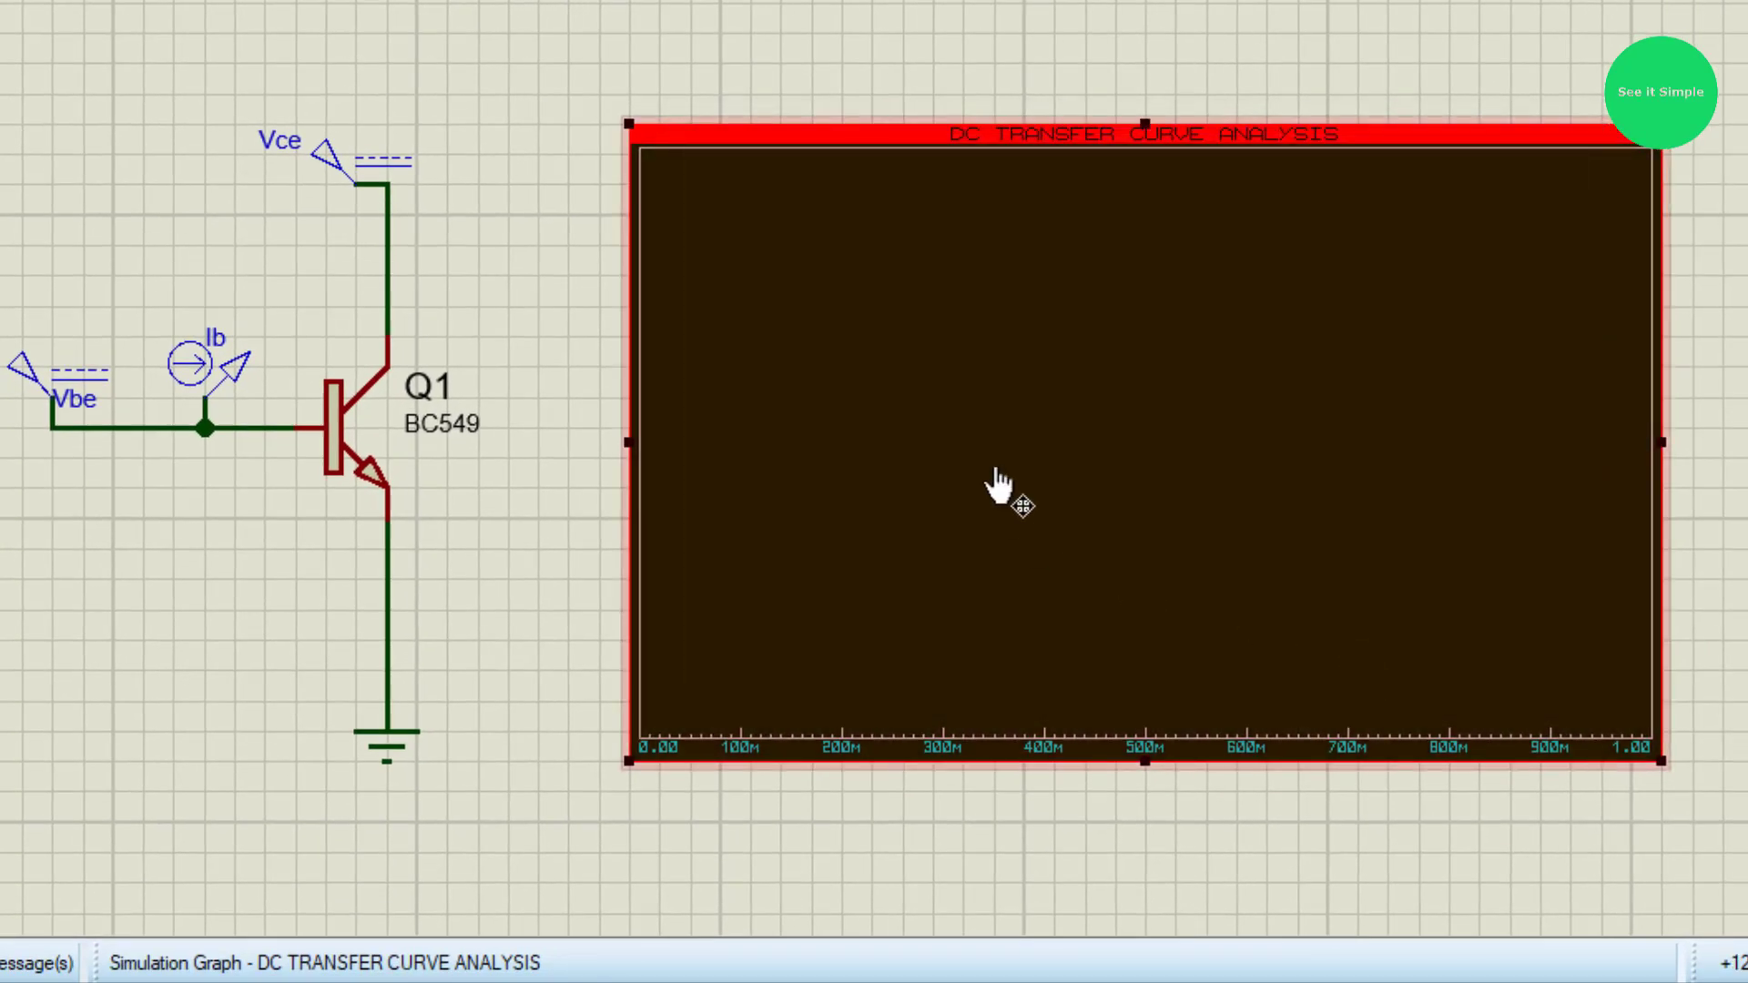
Step: Add a trace for probe Ib to the DC transfer curve graph
right_click(967, 424)
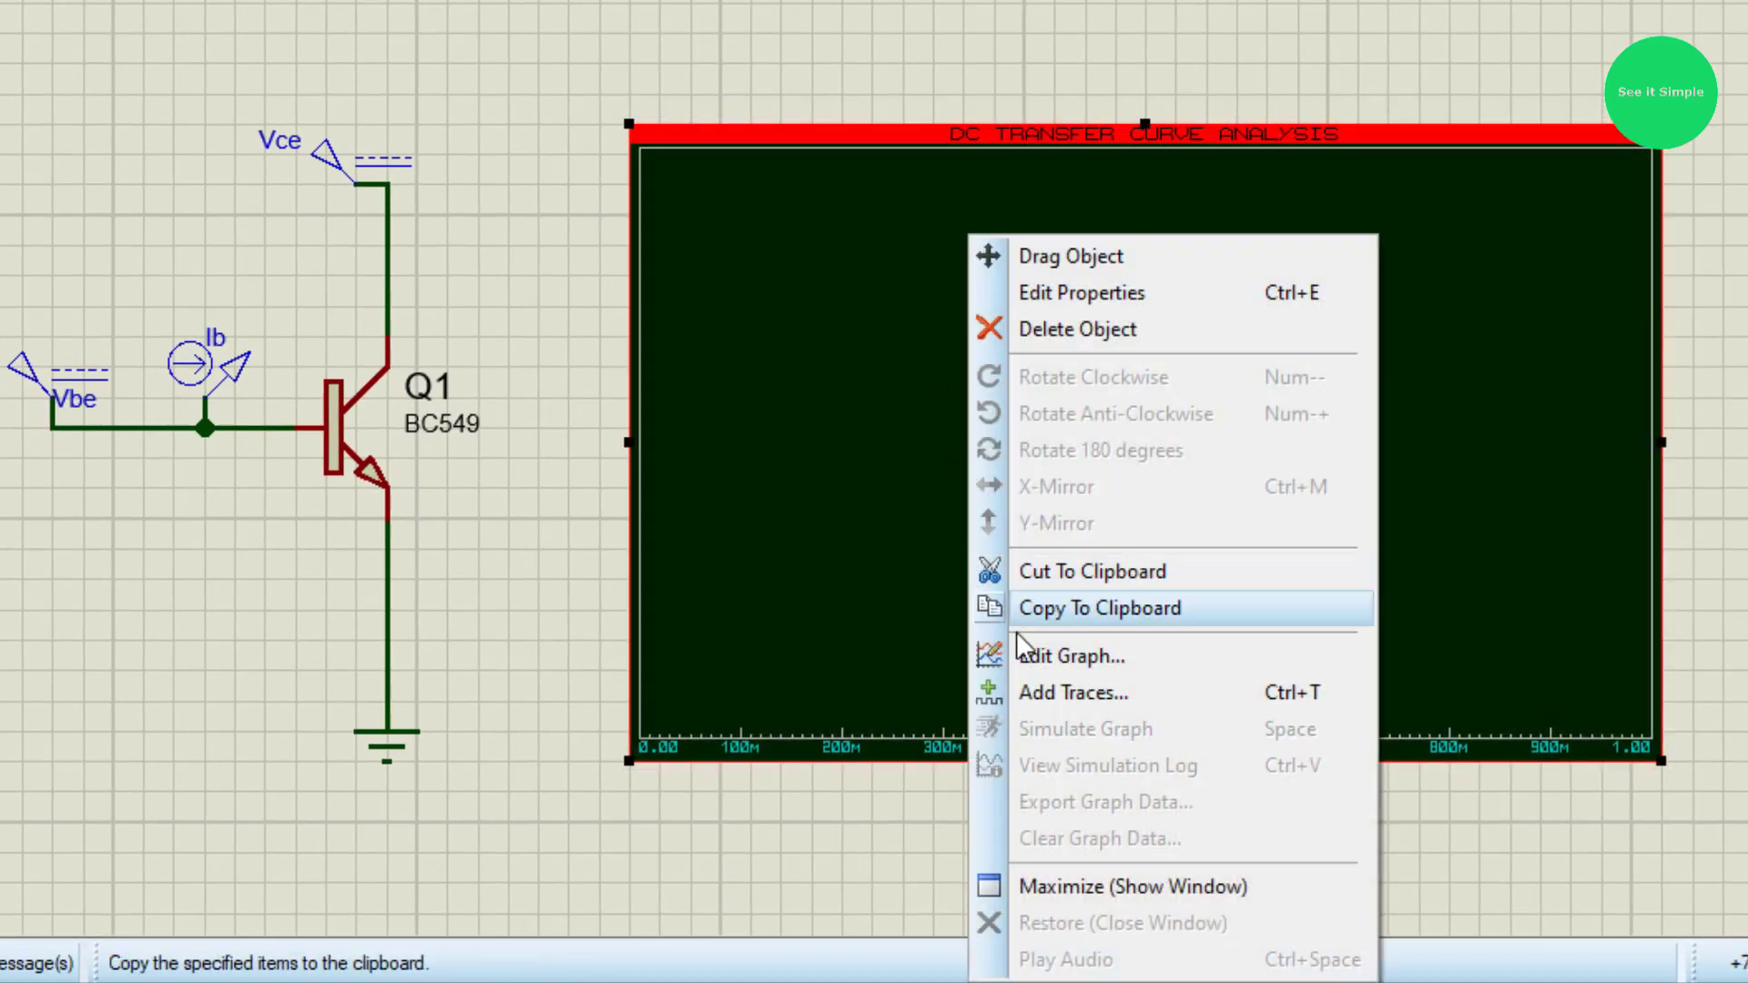
left_click(1091, 696)
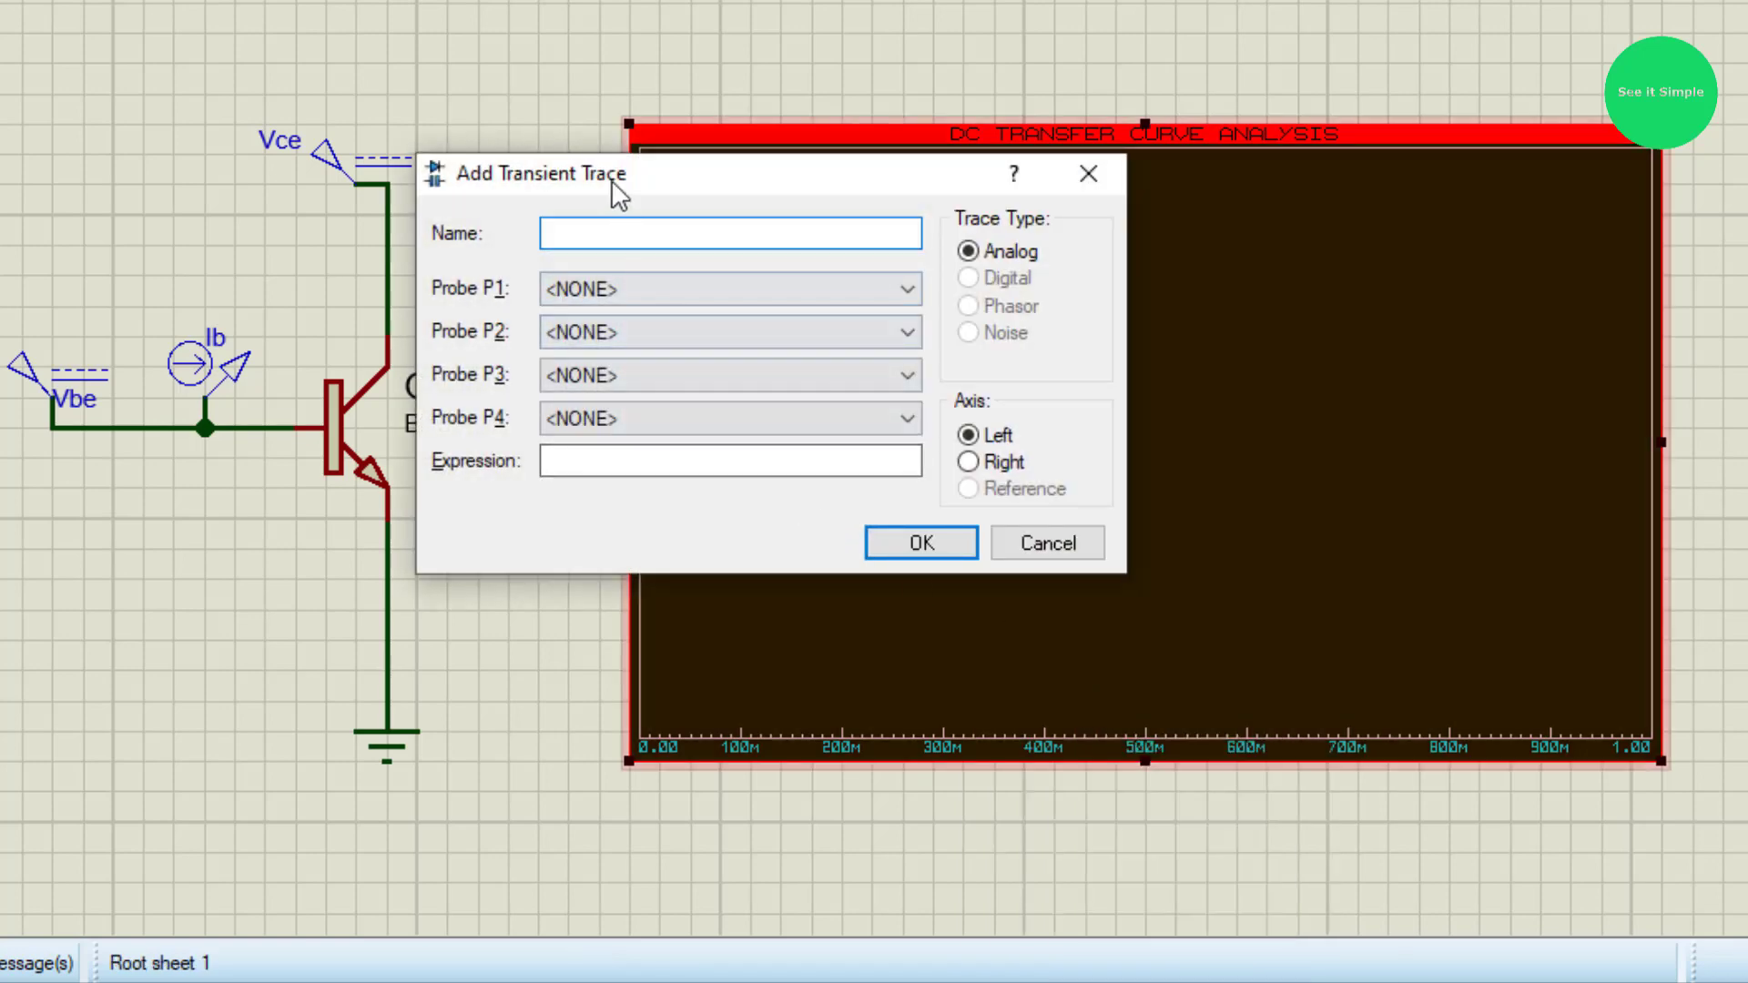
left_click_drag(610, 179, 904, 209)
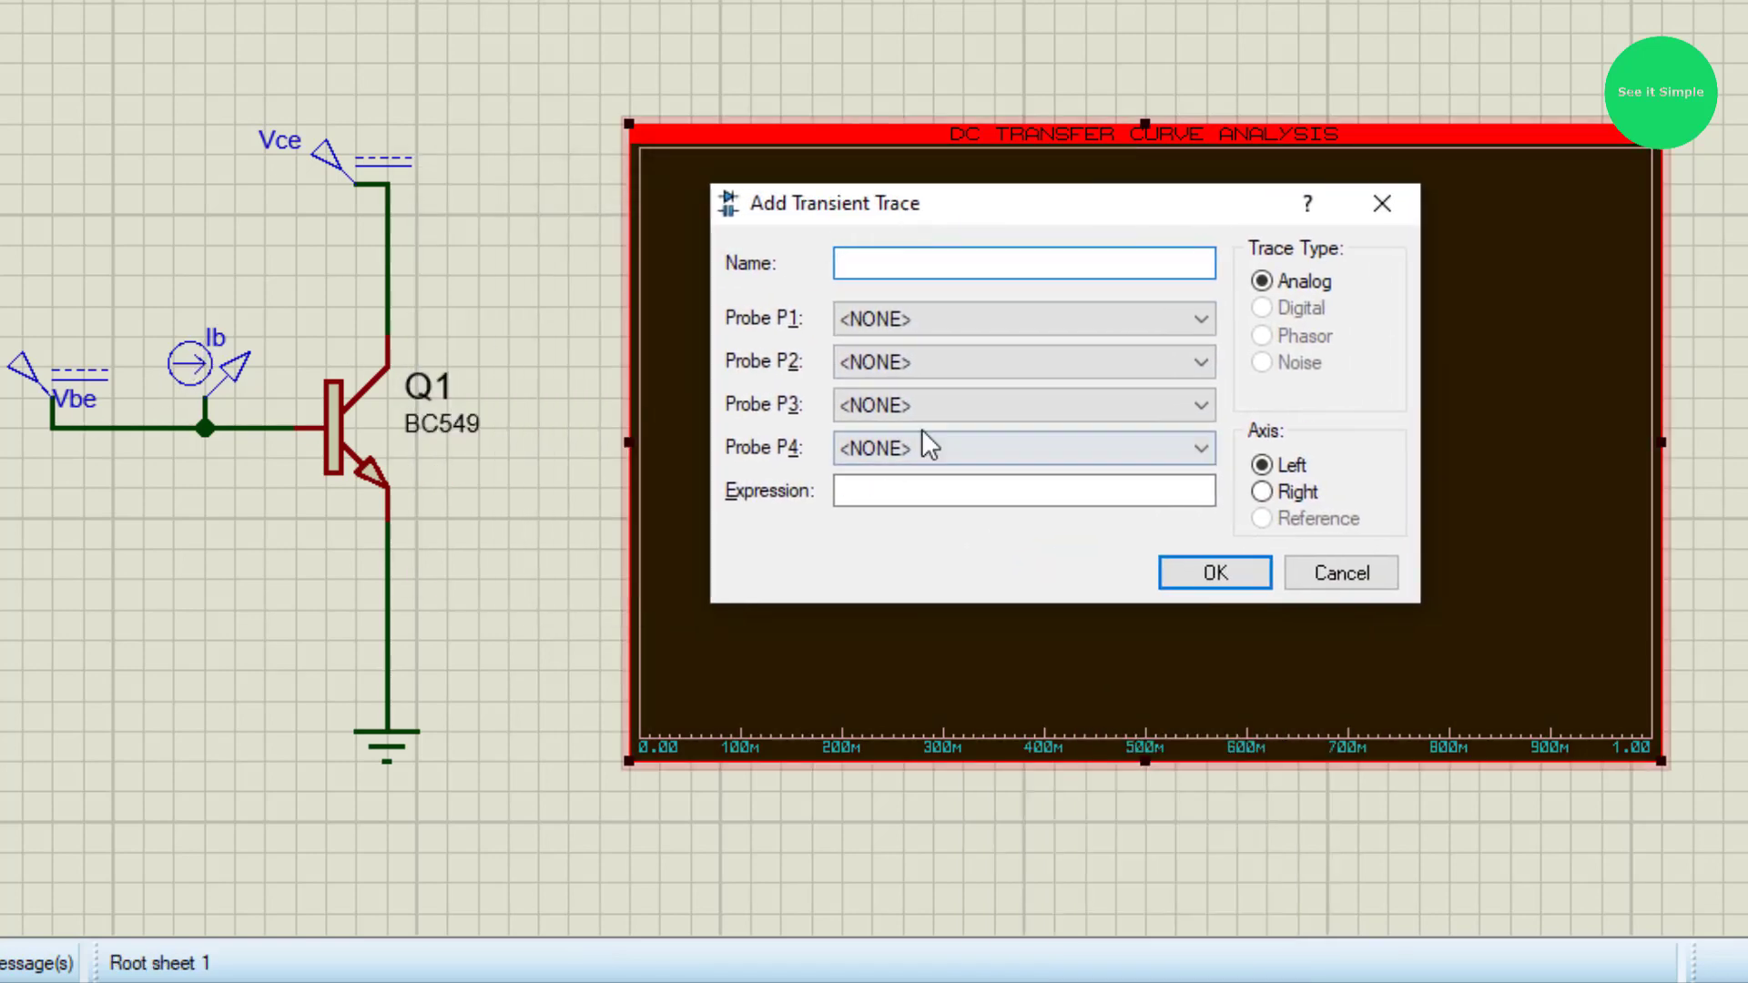
left_click(923, 321)
left_click(887, 373)
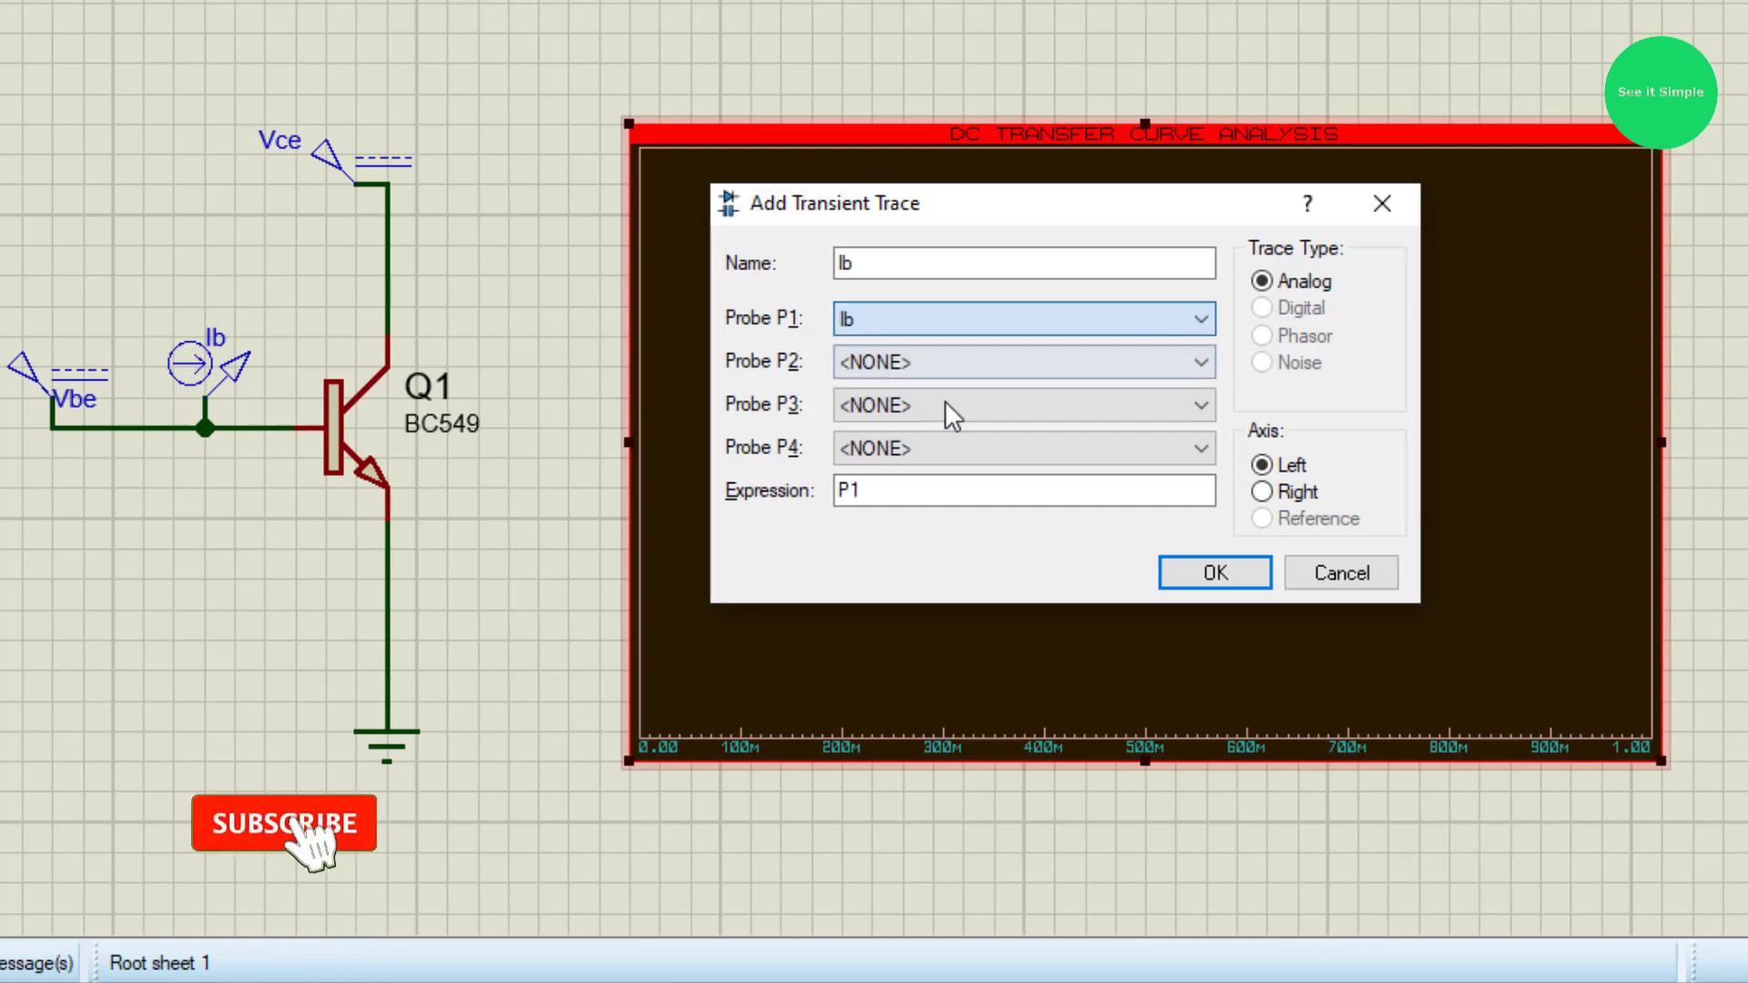
left_click(1189, 573)
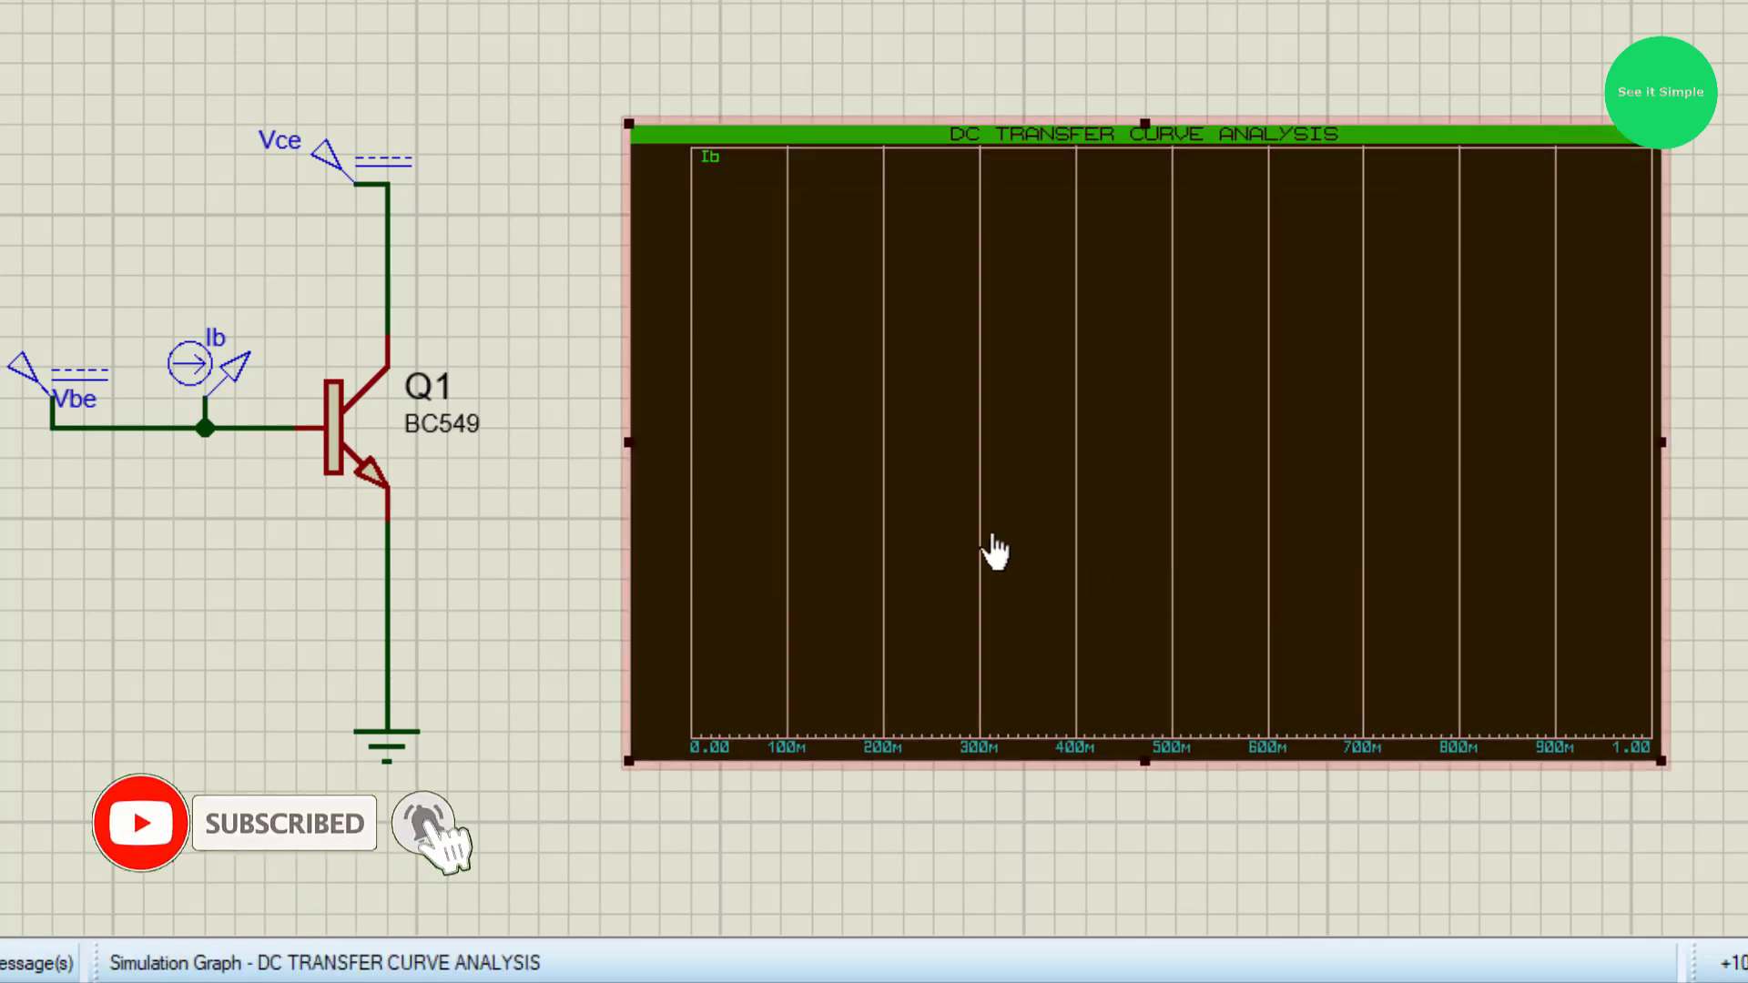
right_click(885, 433)
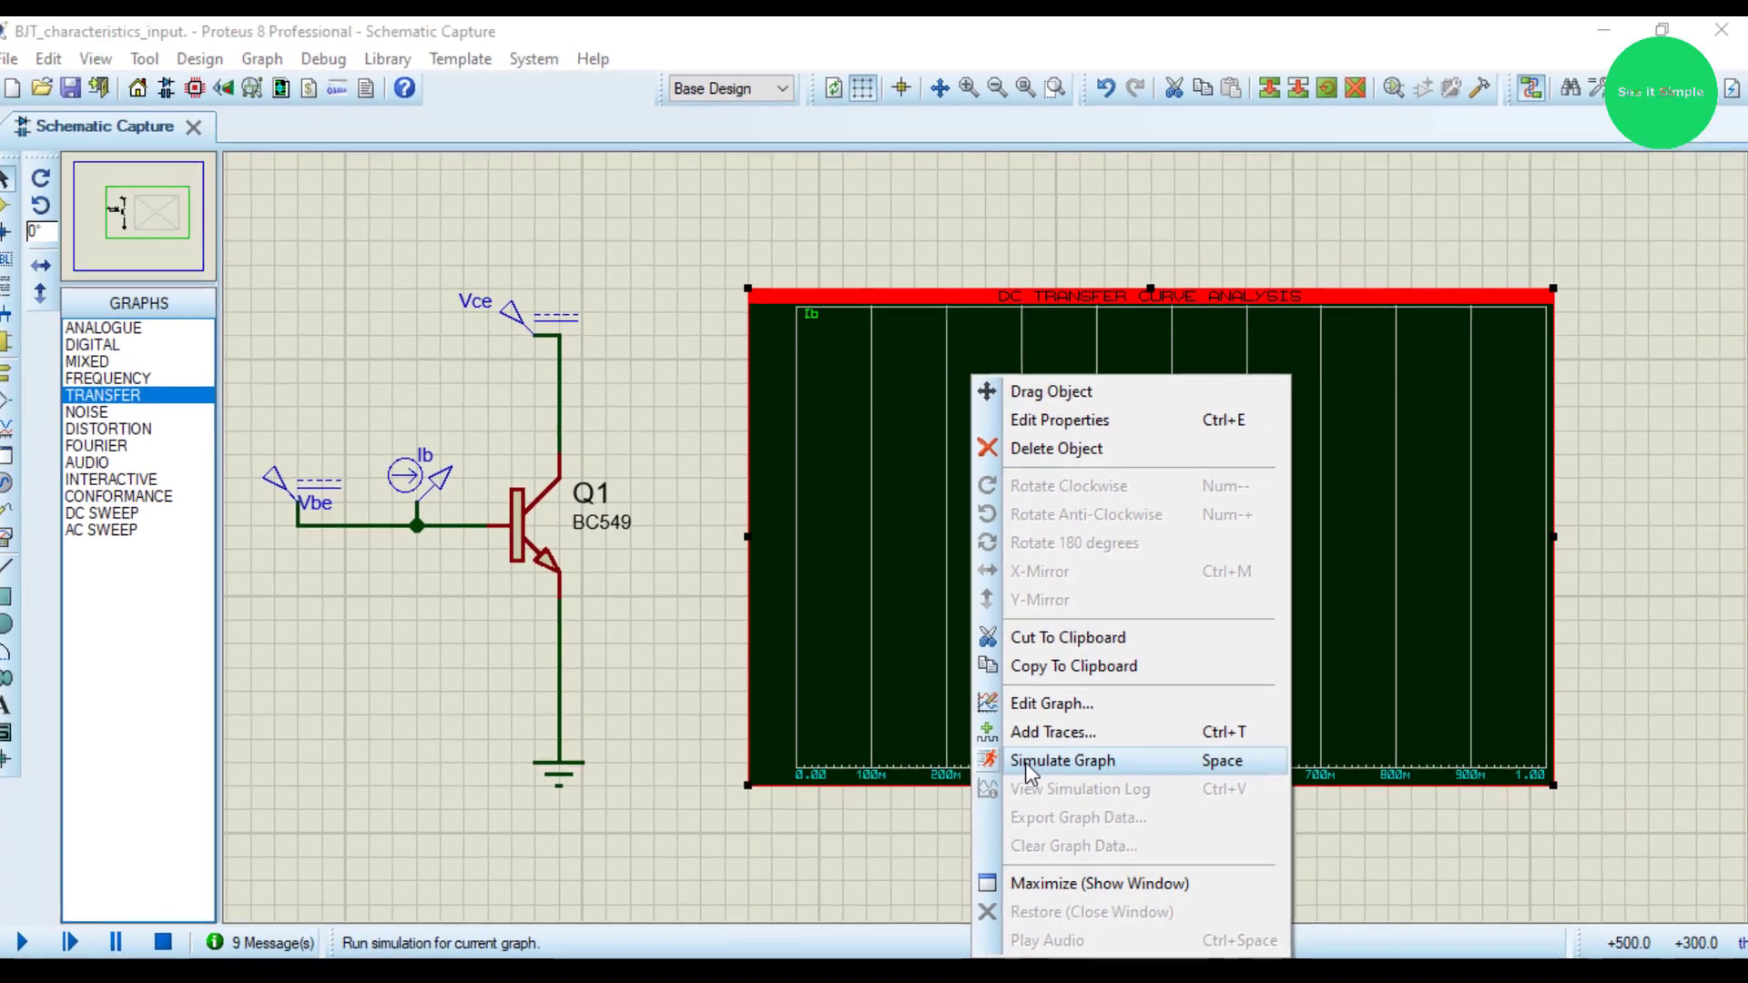
Step: Simulate the graph and review the netlist errors reporting probe Ib as ambiguously placed
left_click(1033, 728)
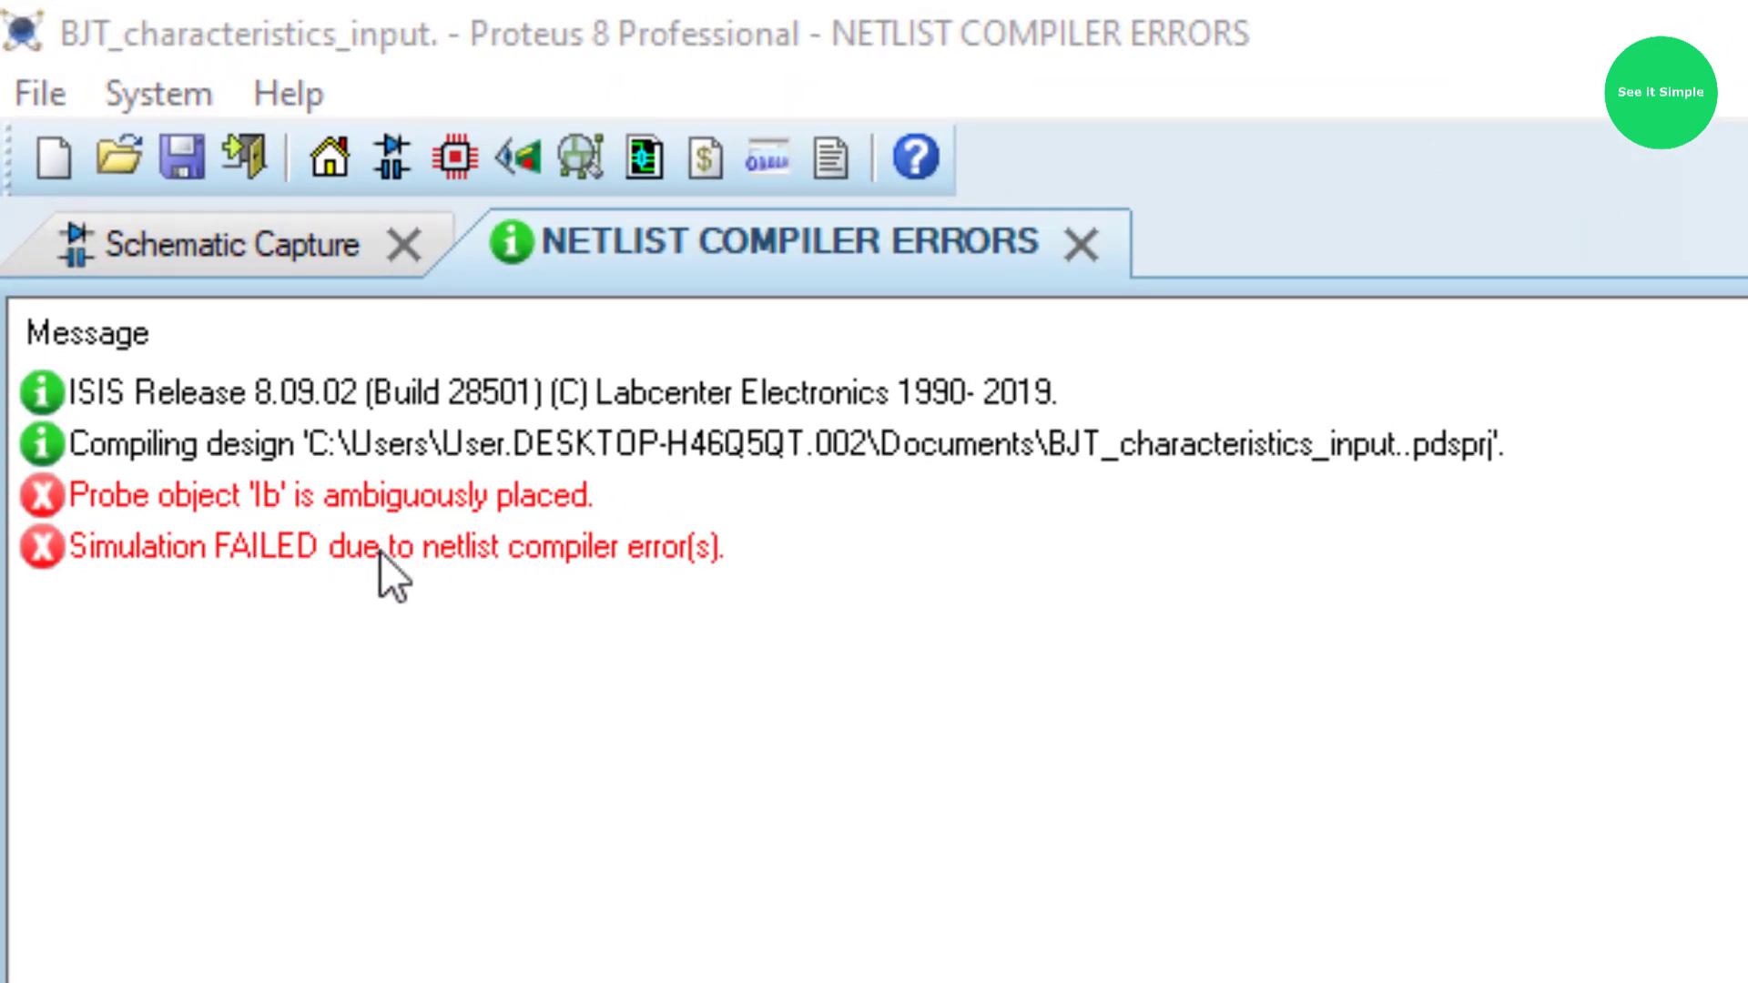
left_click(632, 553)
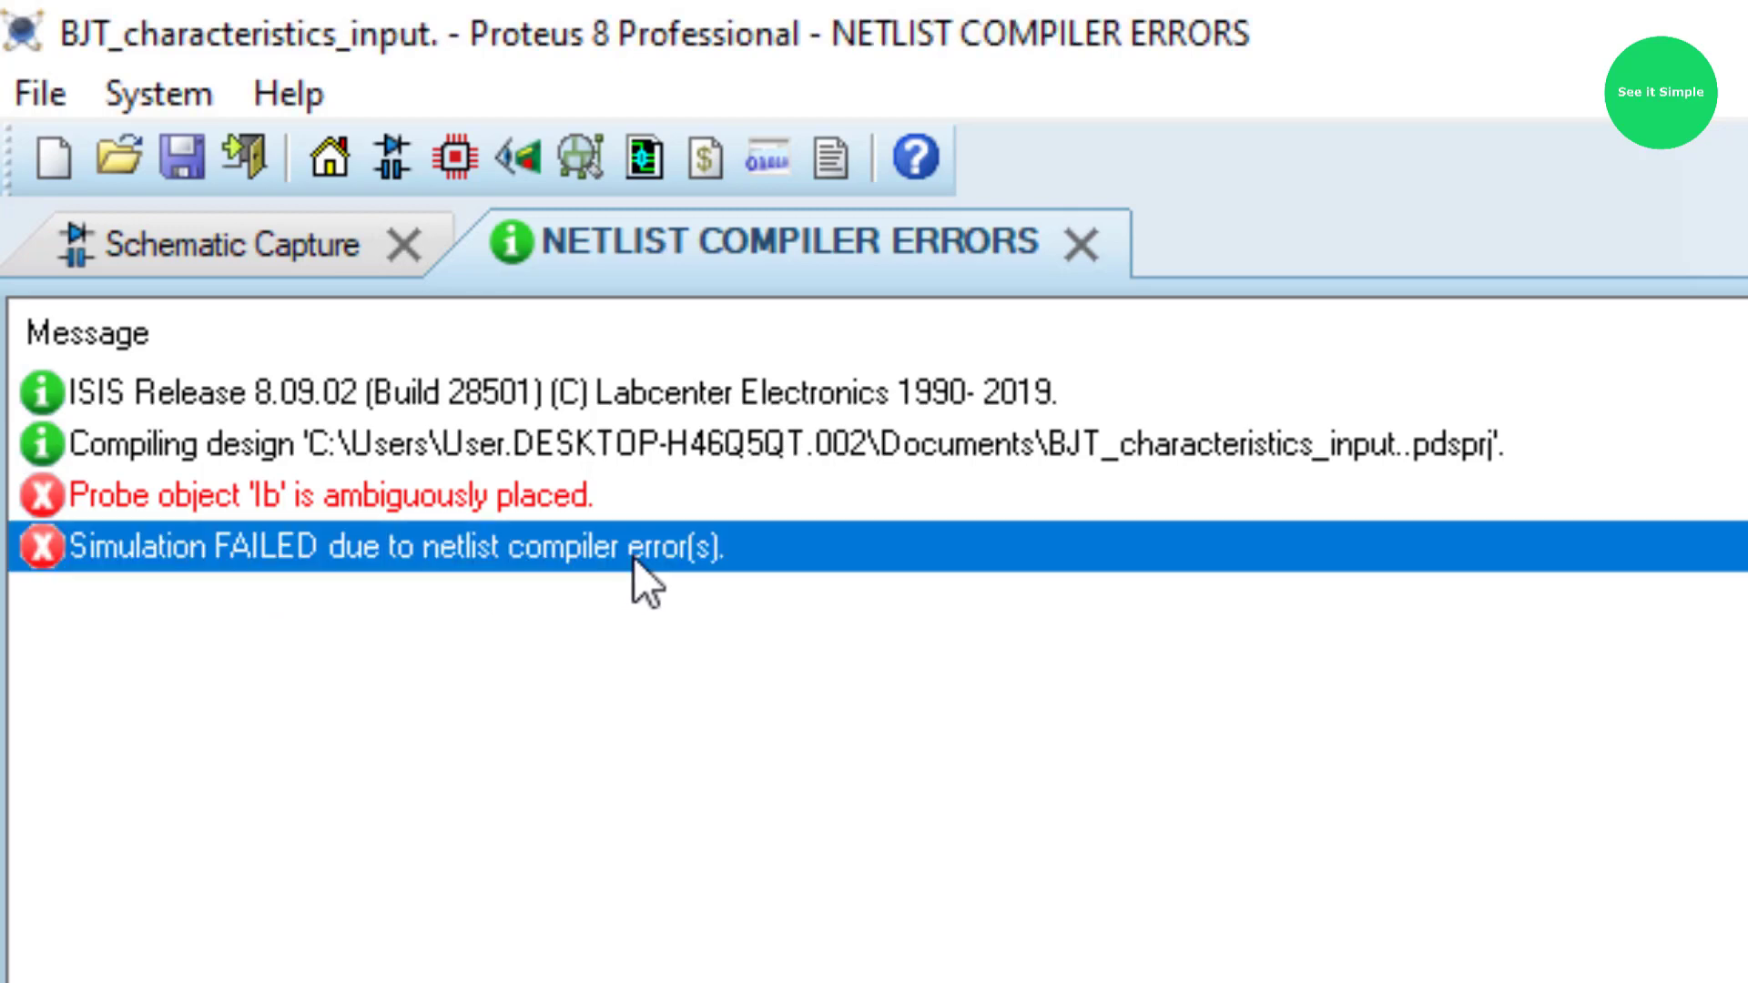
left_click(335, 506)
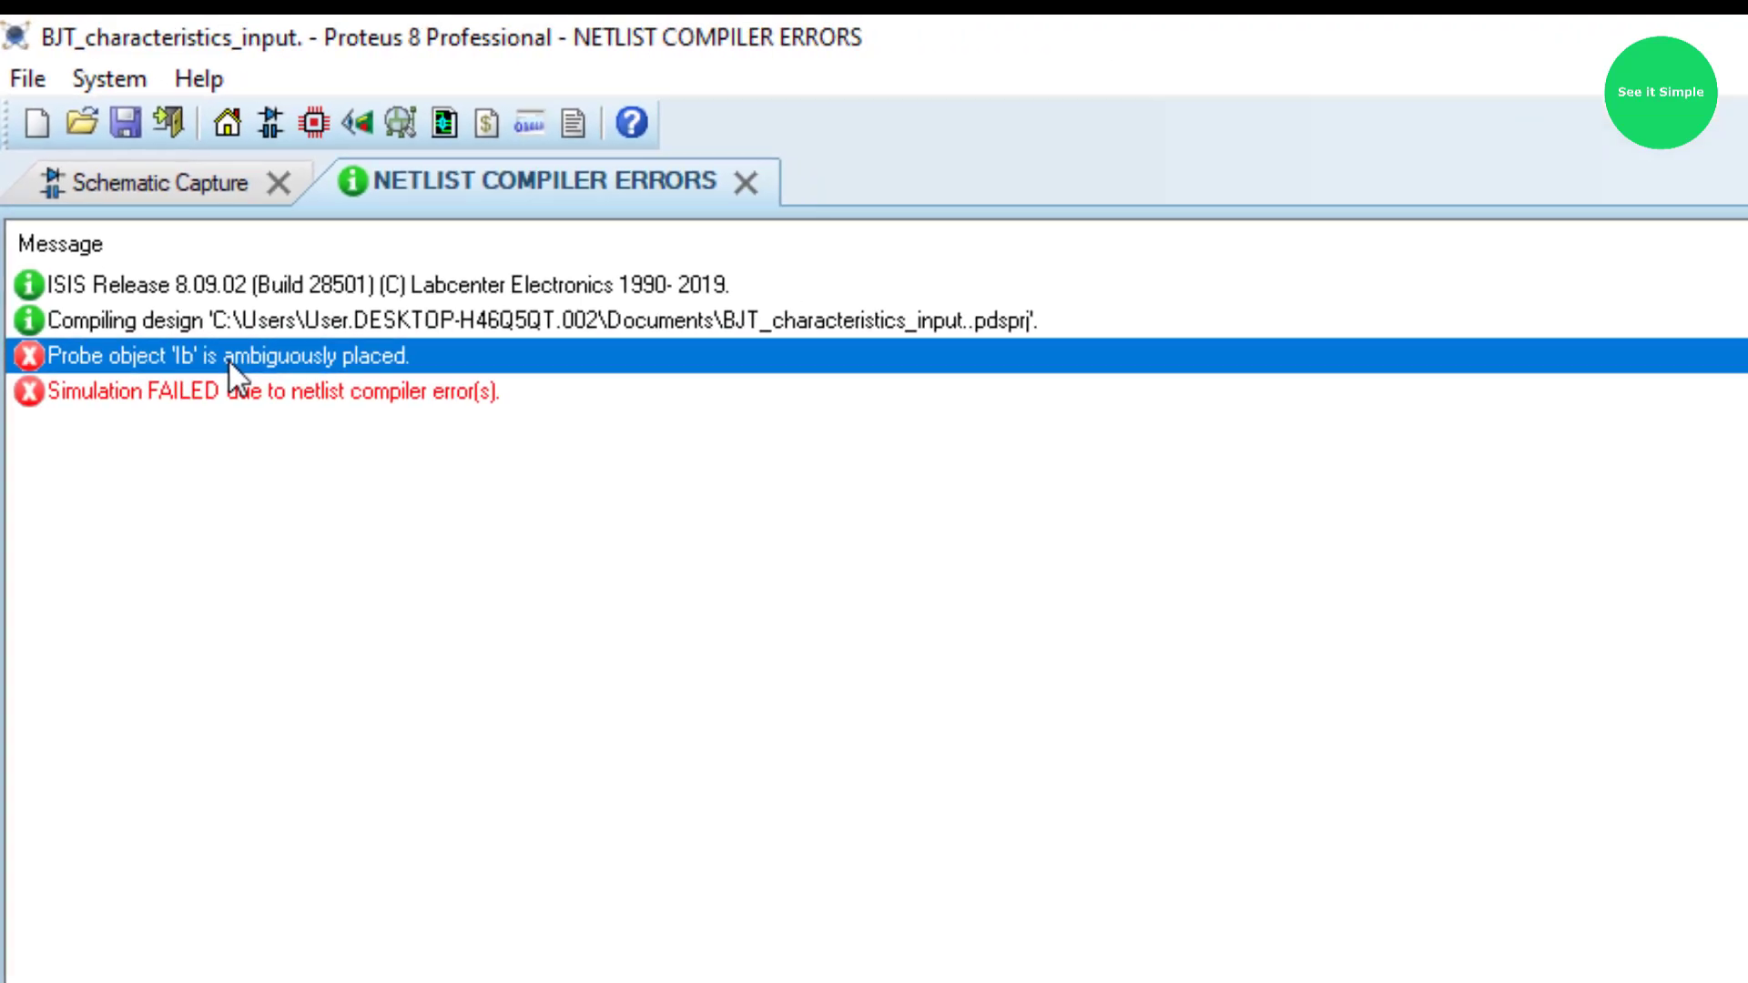
Step: Close the compiler error report and check the graph settings without changing them
left_click(488, 136)
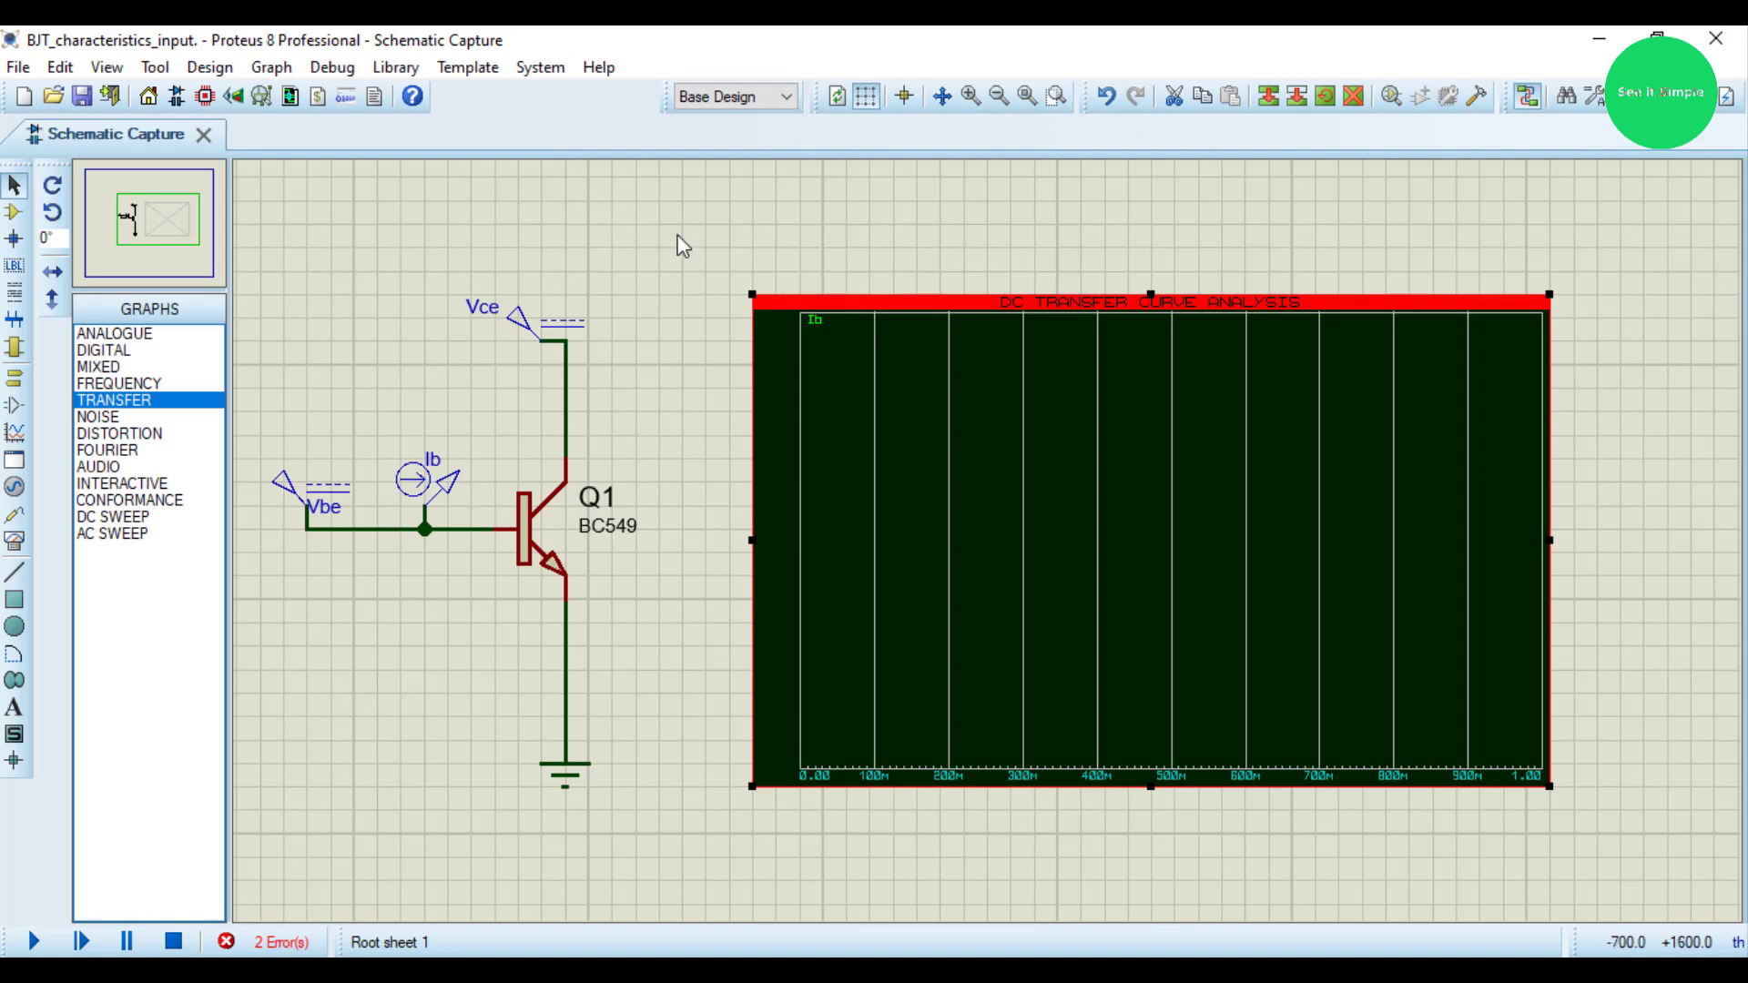
left_click(813, 350)
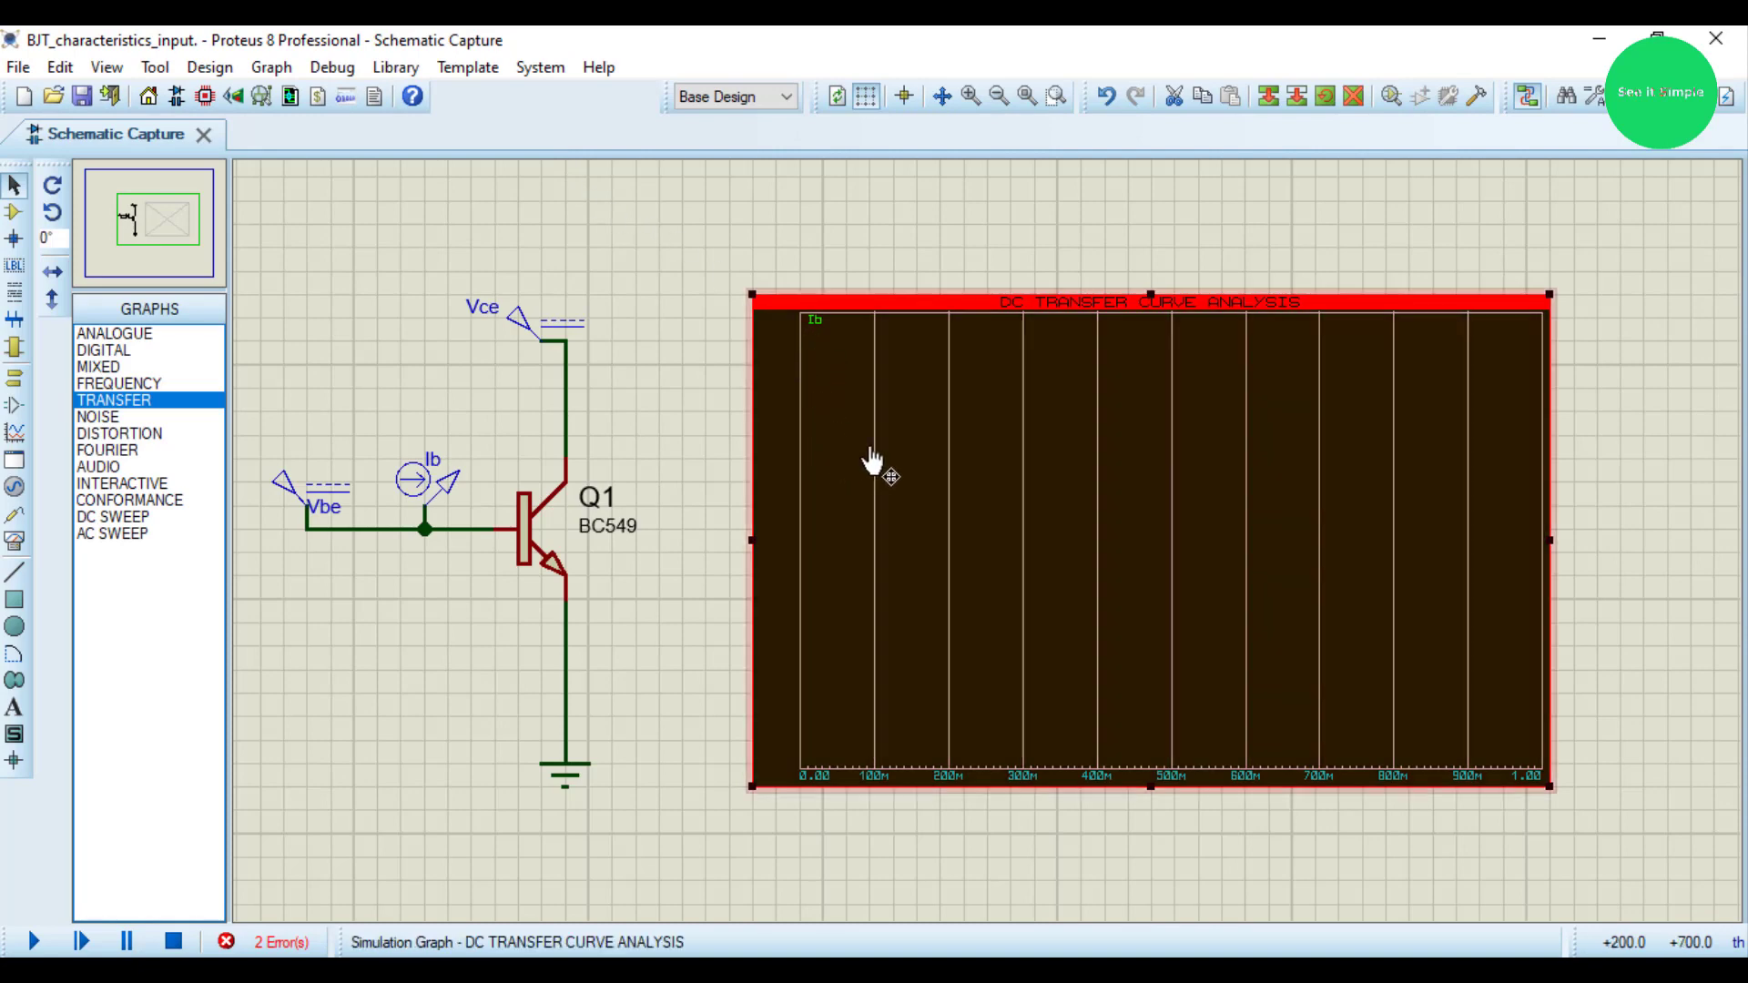
right_click(918, 460)
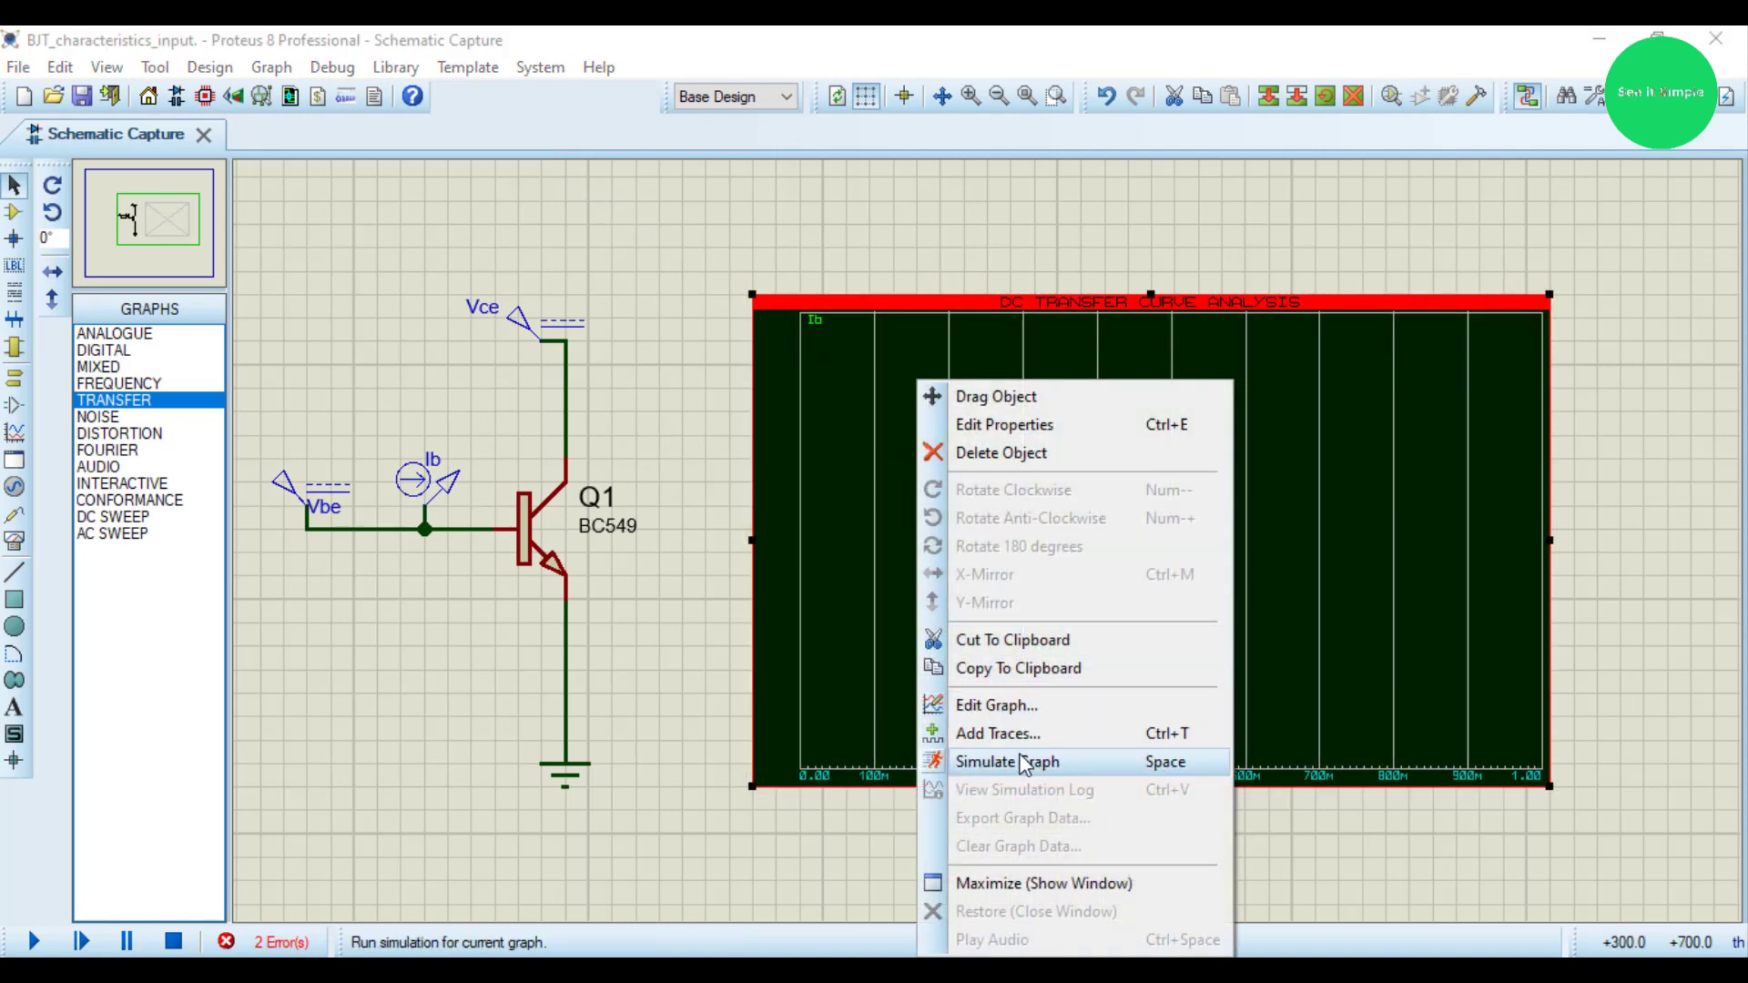
left_click(1452, 271)
left_click(1155, 422)
left_click(1155, 422)
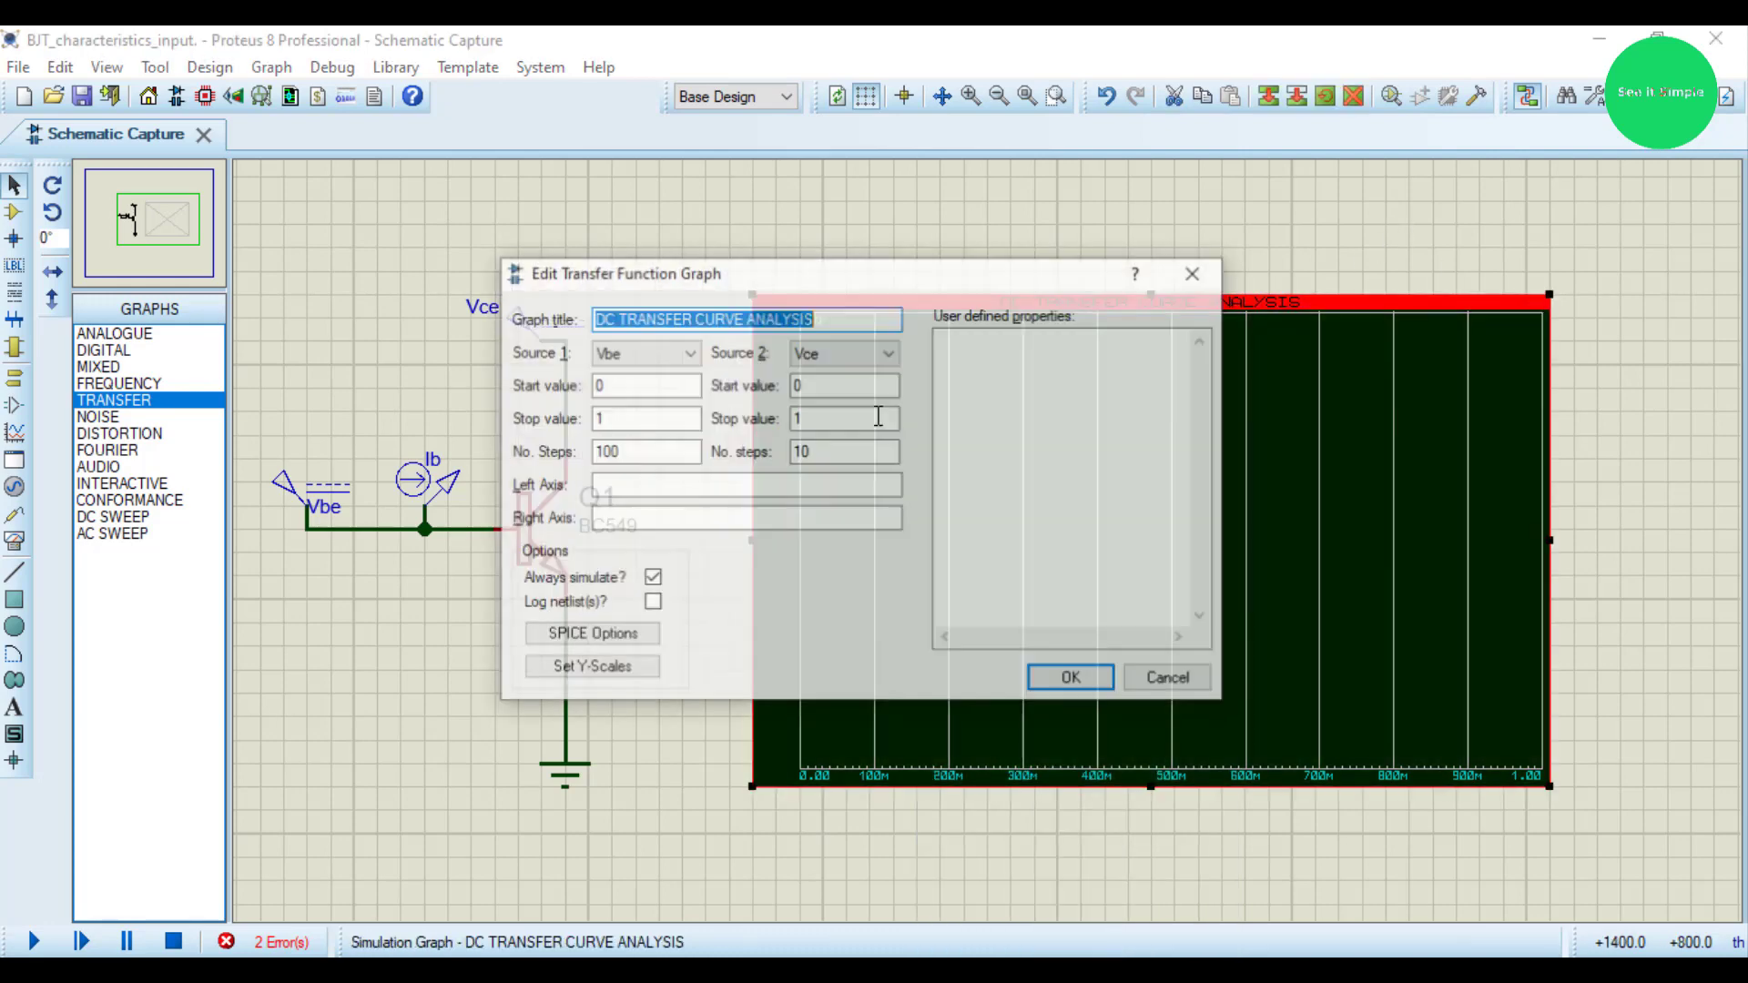
left_click(1196, 272)
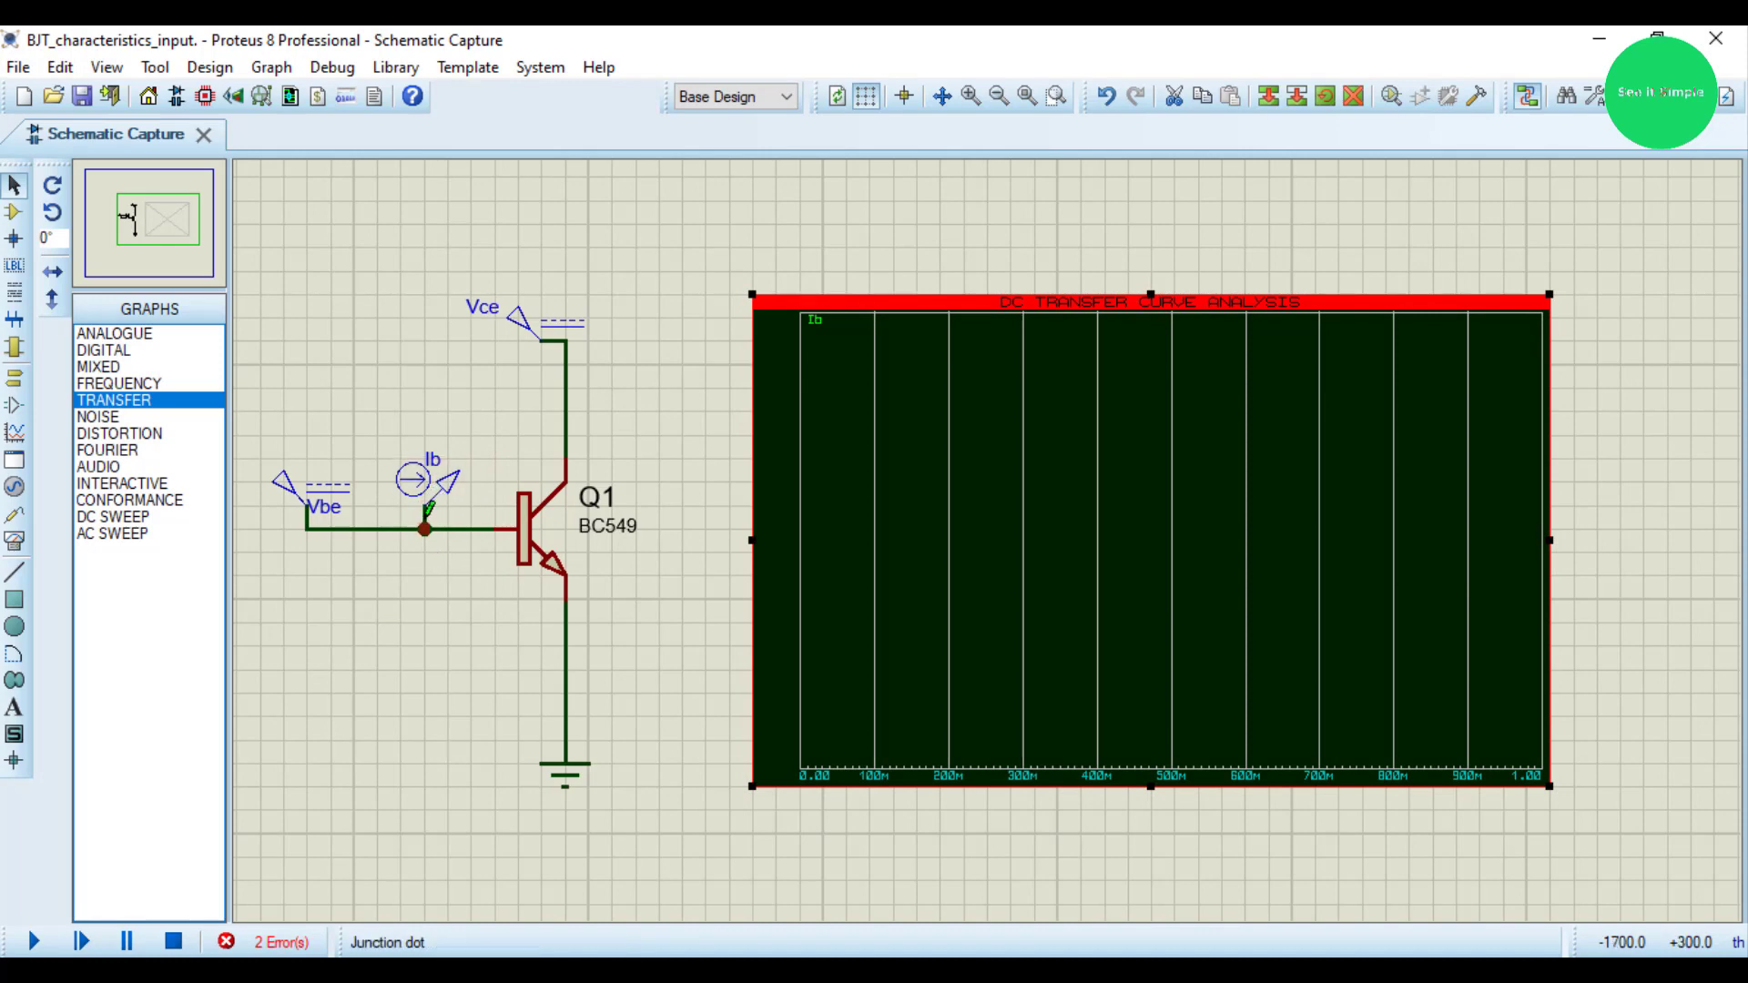
Step: Replace the base wire with a direct Q1-base-to-Vbe wire and drag the Ib probe onto it
right_click(429, 507)
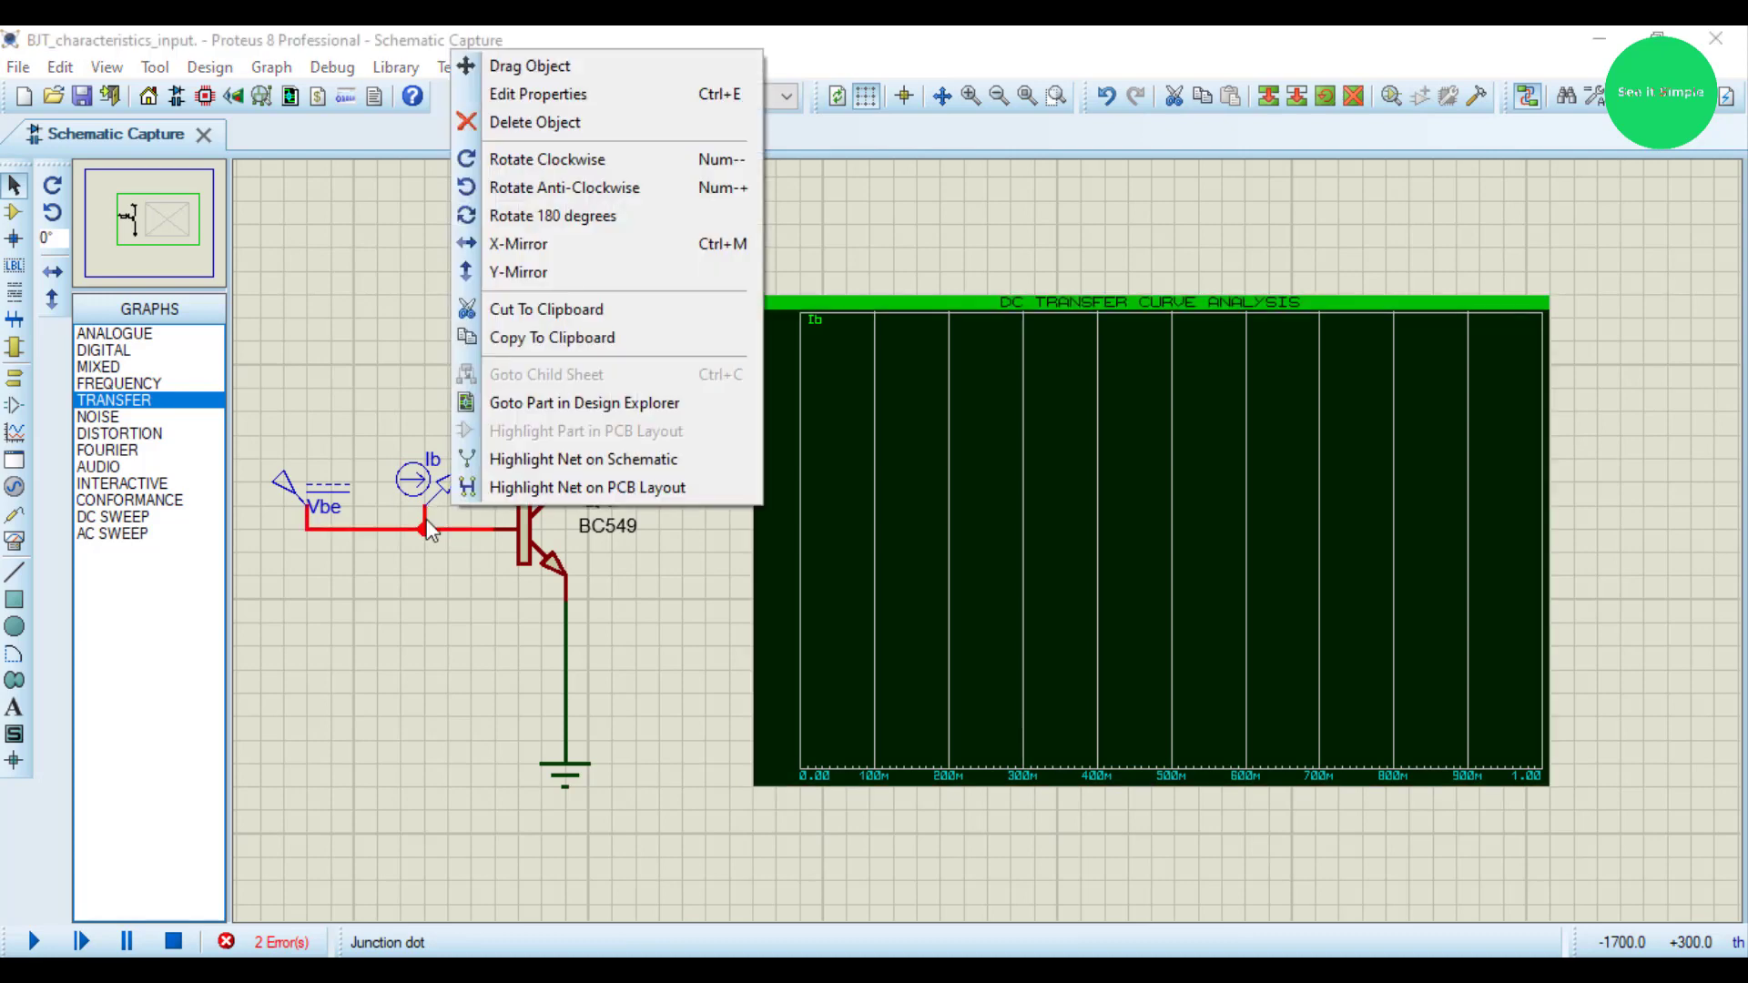
left_click(532, 123)
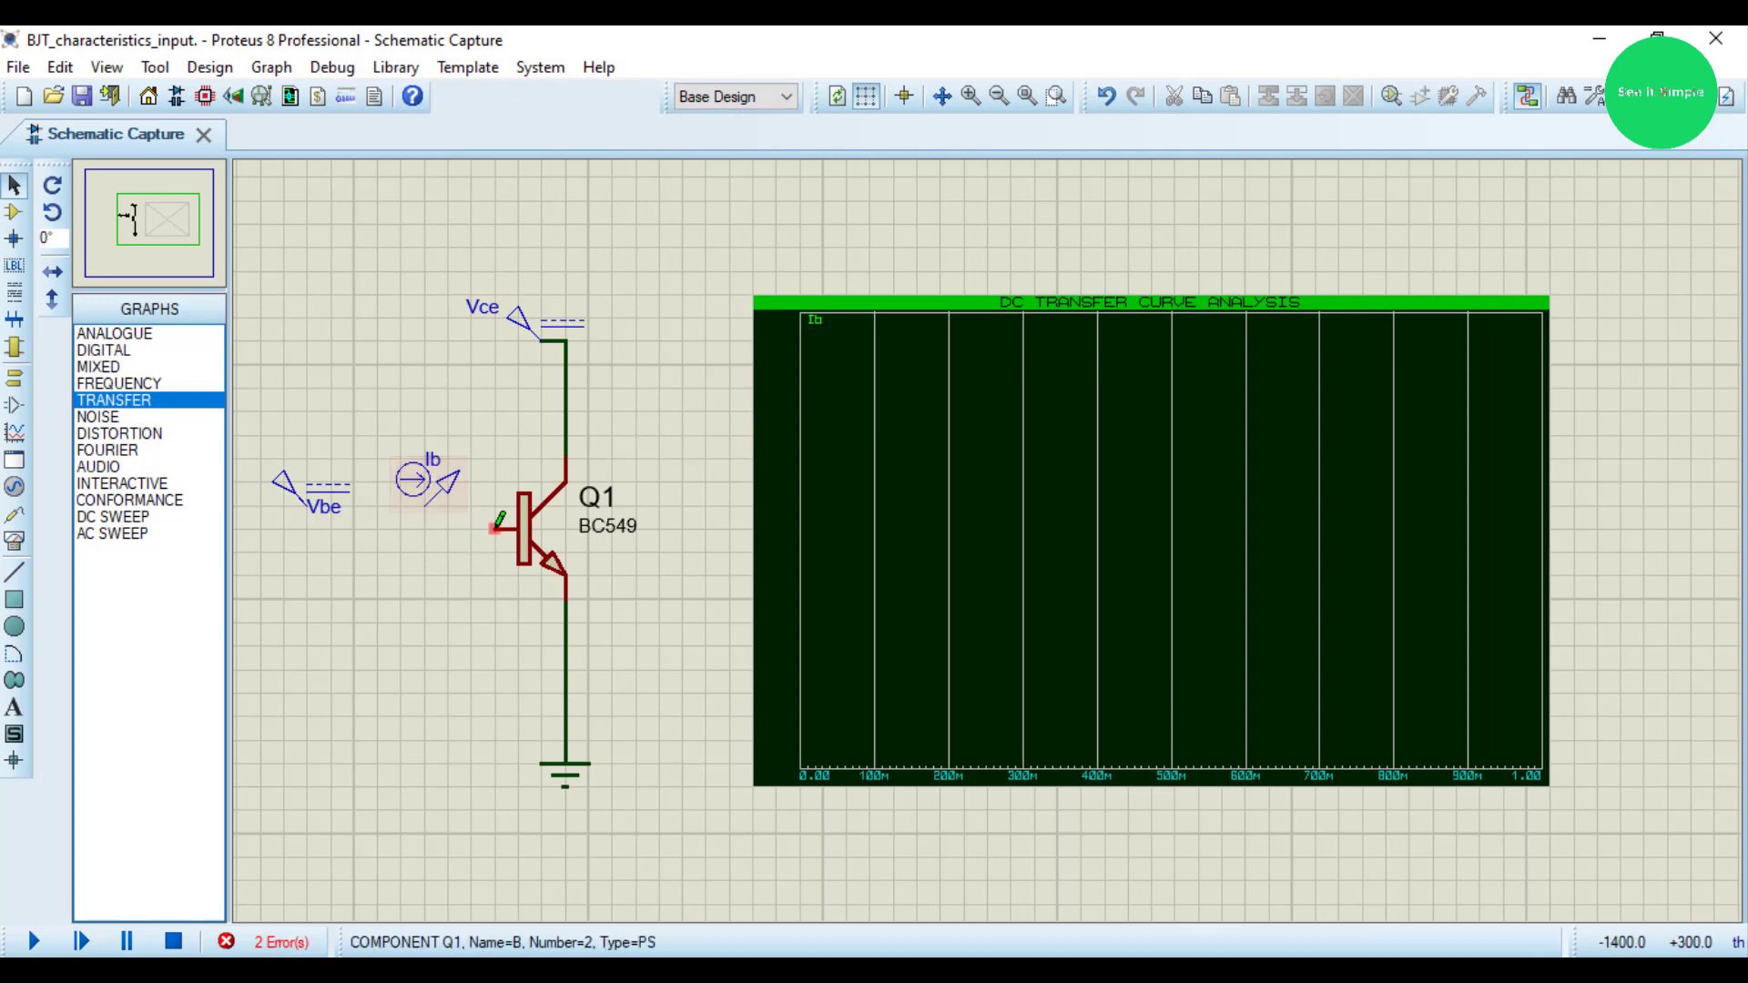
left_click(495, 529)
left_click(308, 503)
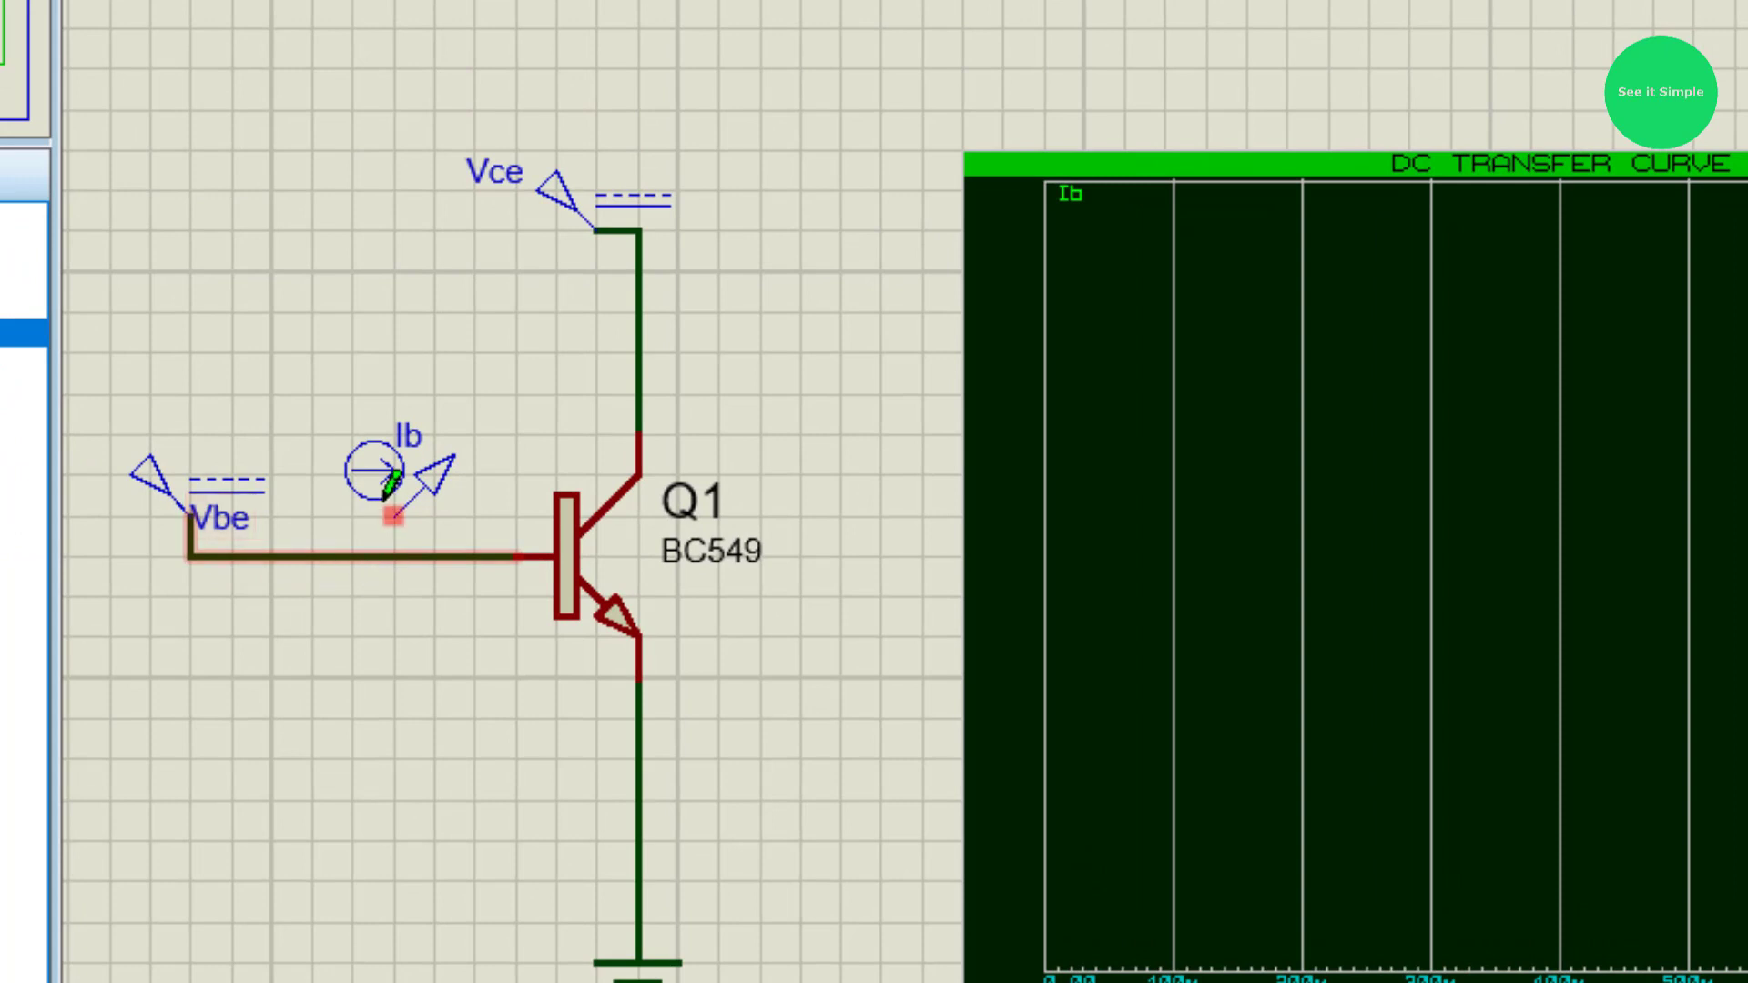
left_click(390, 475)
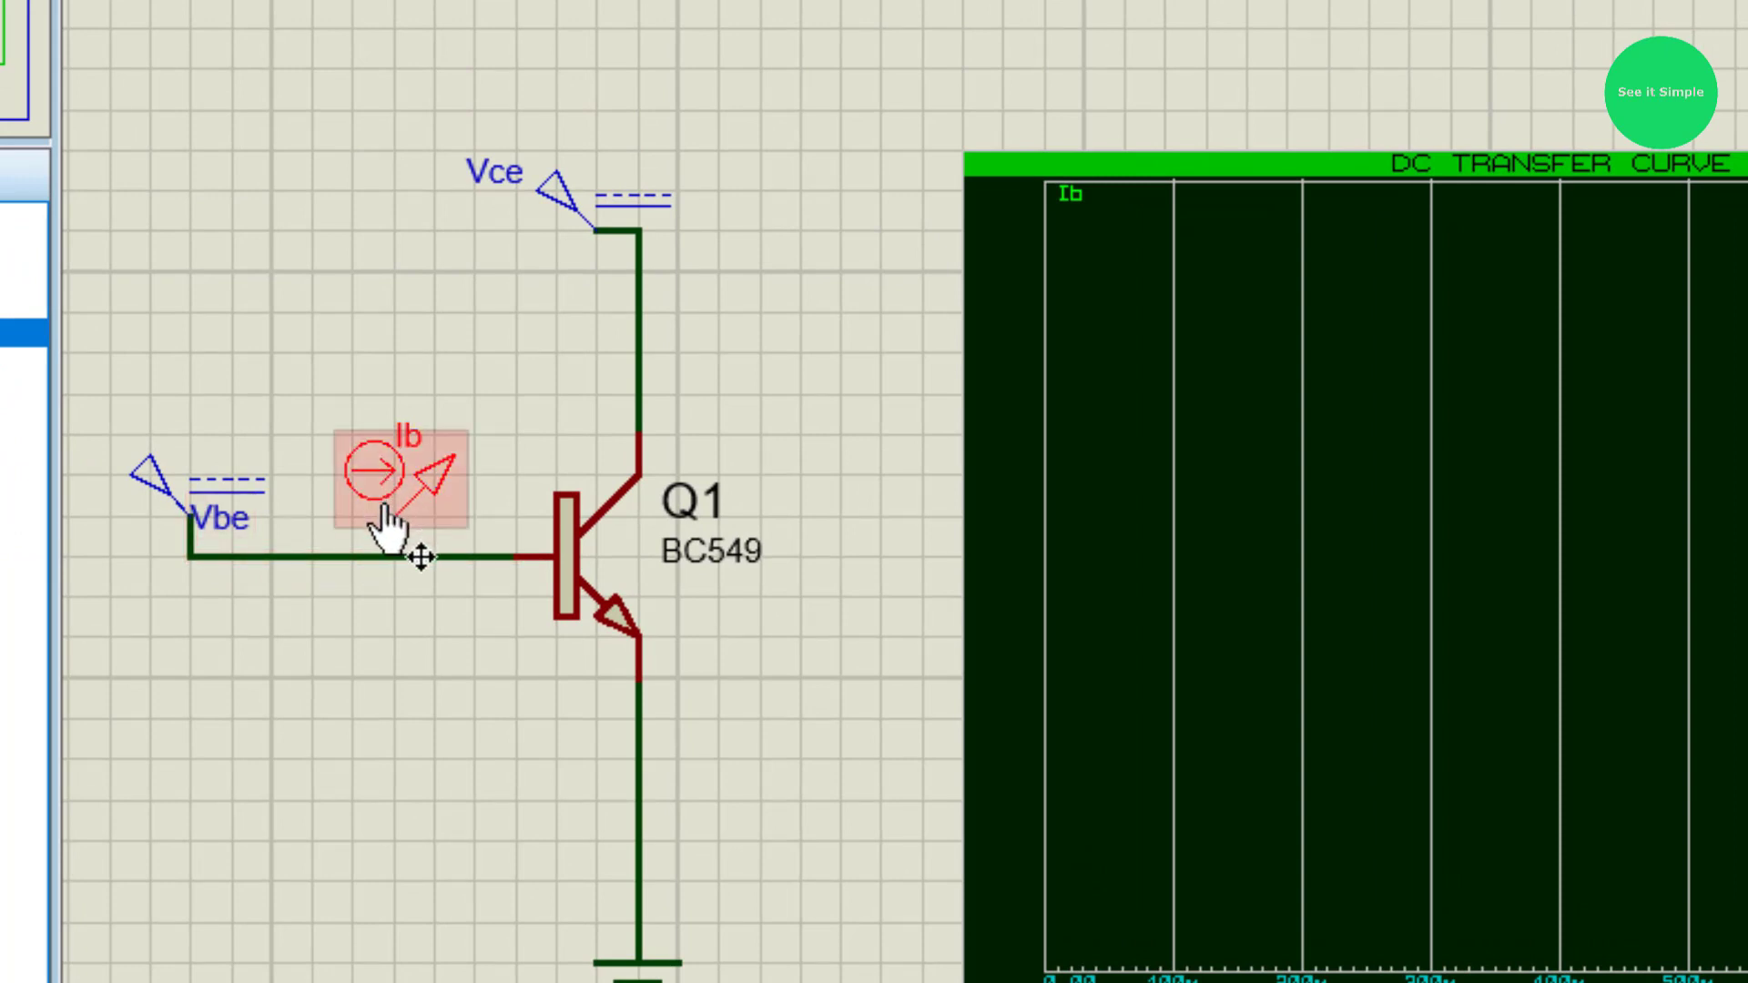
left_click_drag(378, 469, 379, 510)
left_click(379, 596)
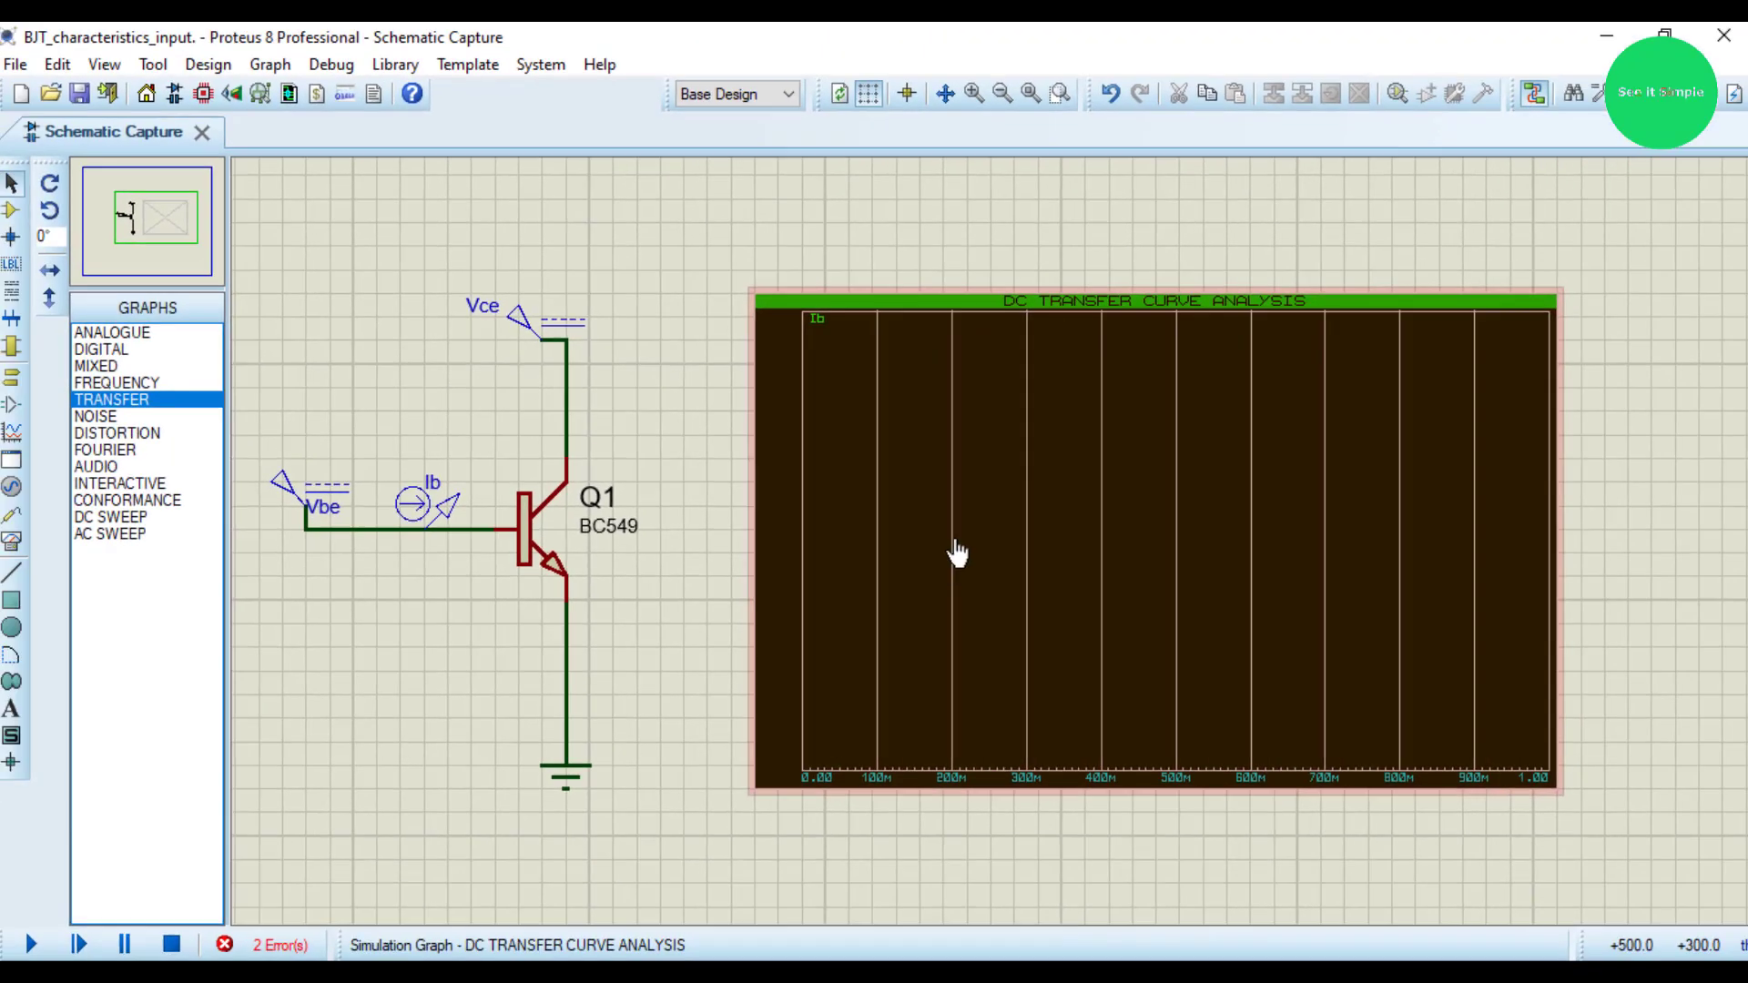
Step: Run Simulate Graph so the Ib curves plot, rising from about 600 mV Vbe to roughly 3 mA
right_click(987, 547)
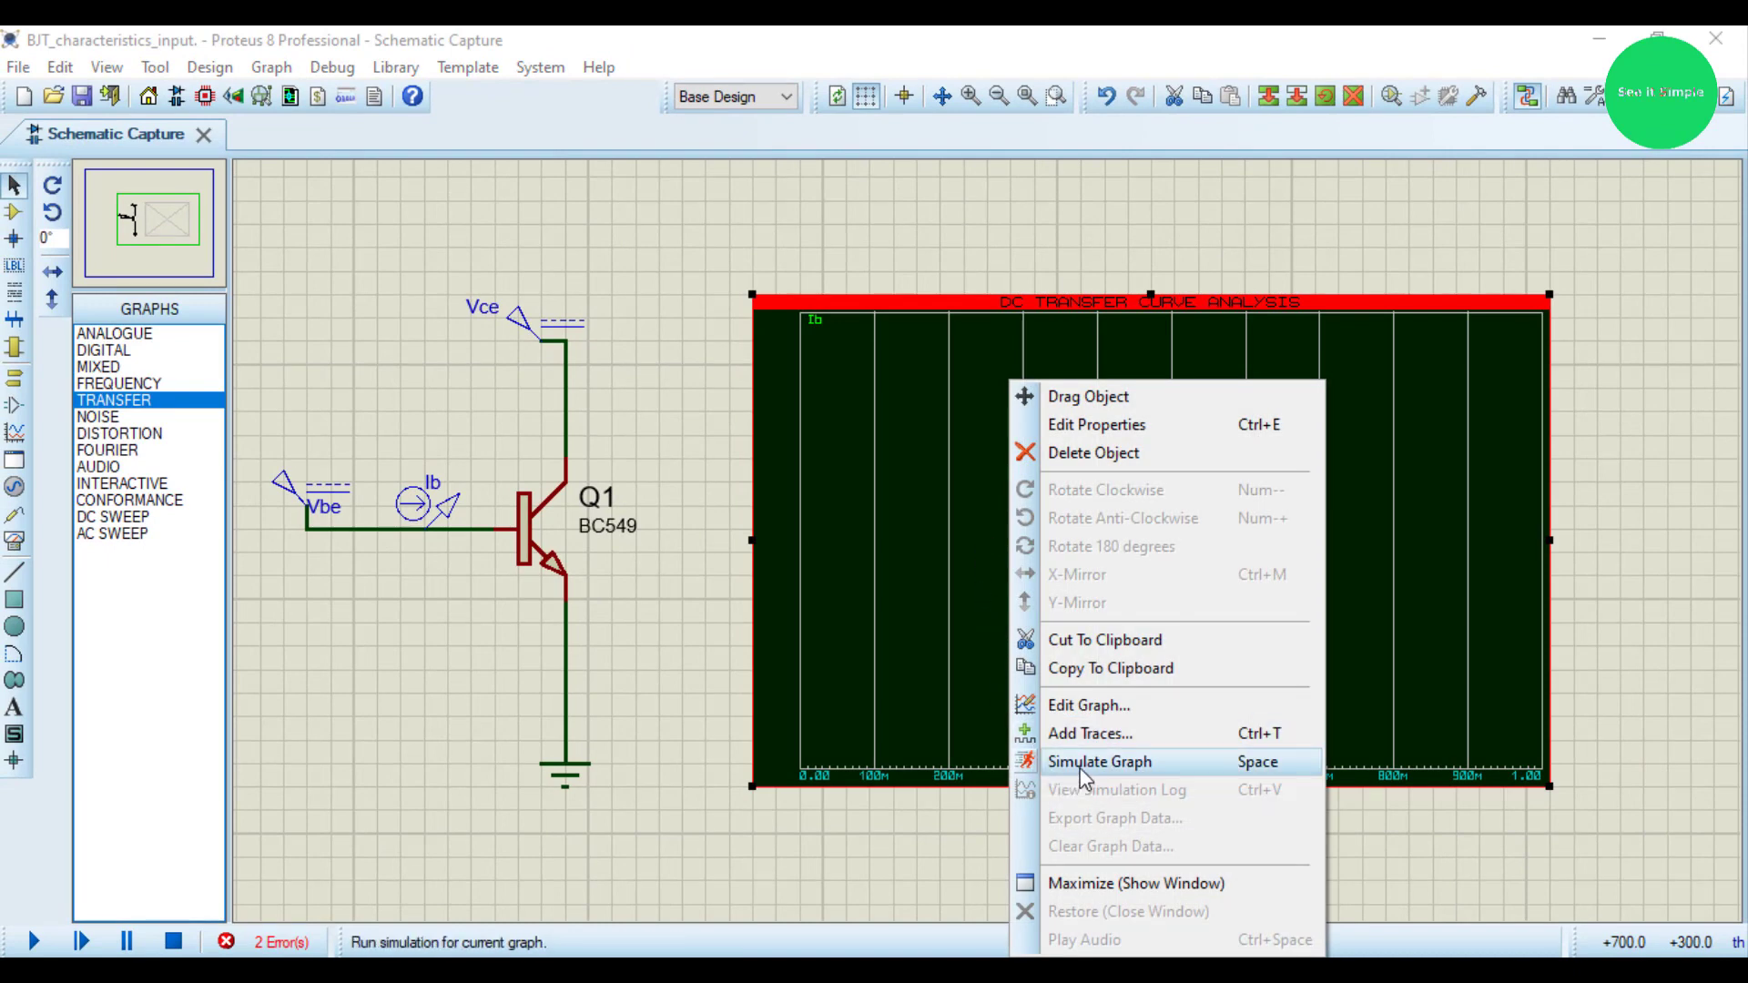
left_click(478, 378)
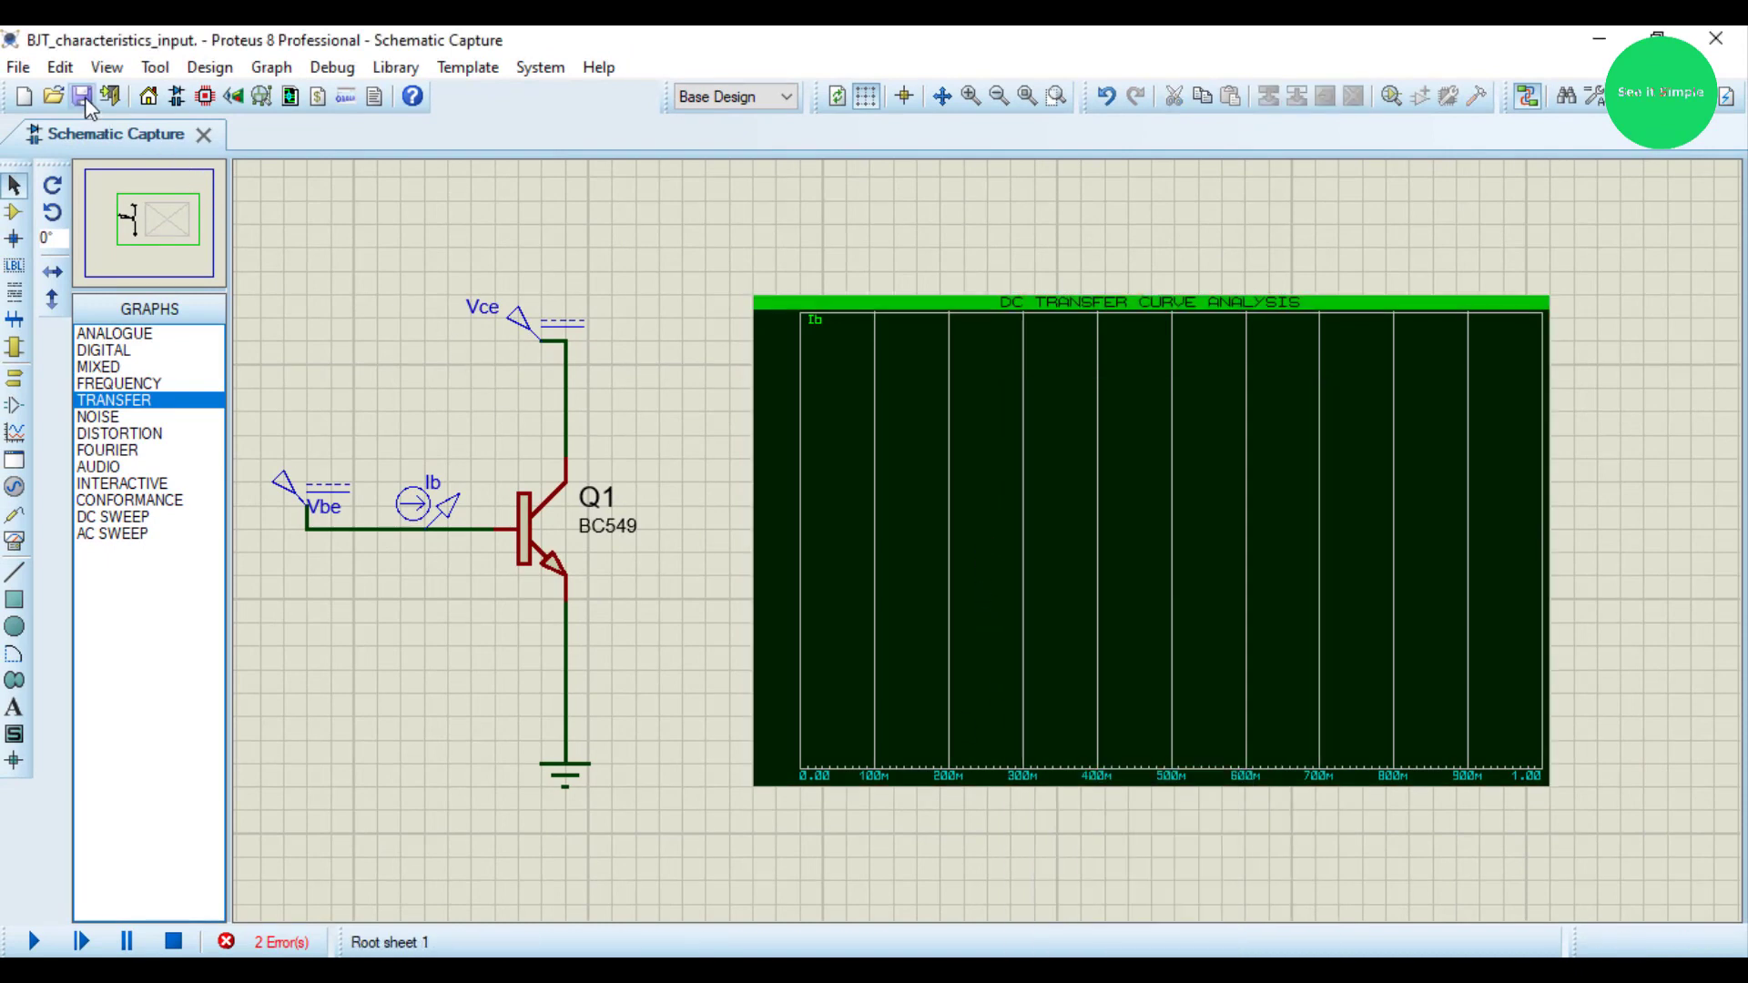
right_click(1005, 500)
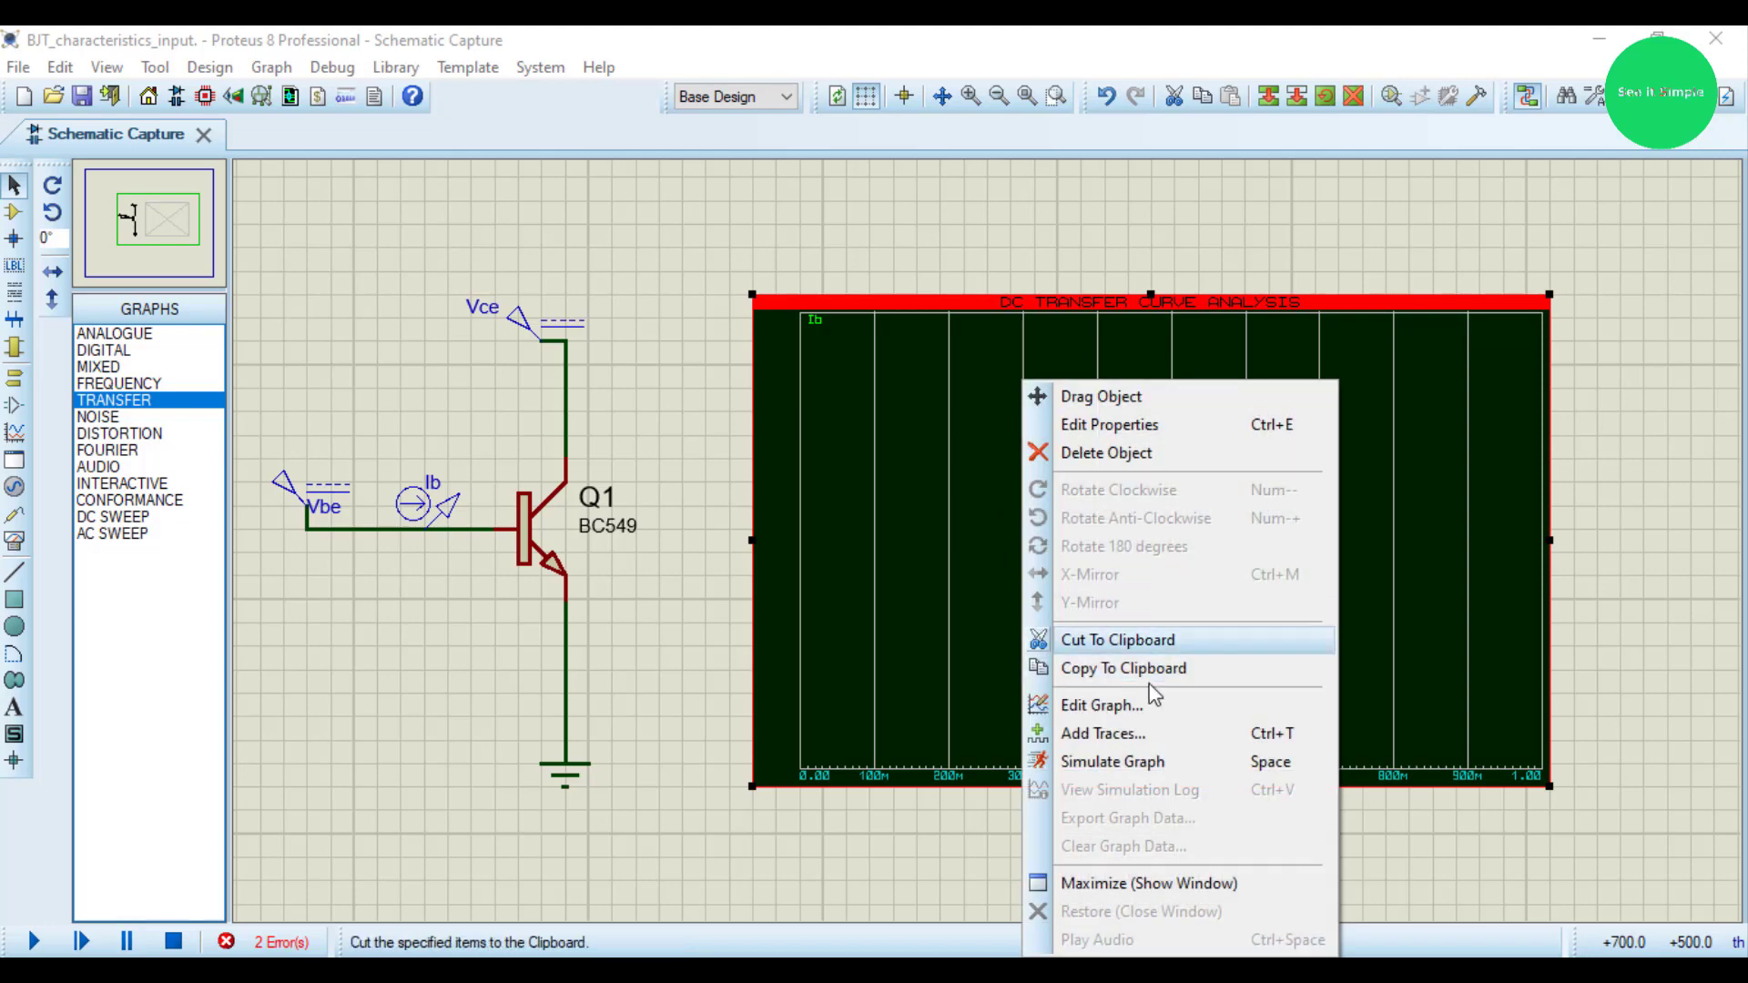
left_click(1143, 762)
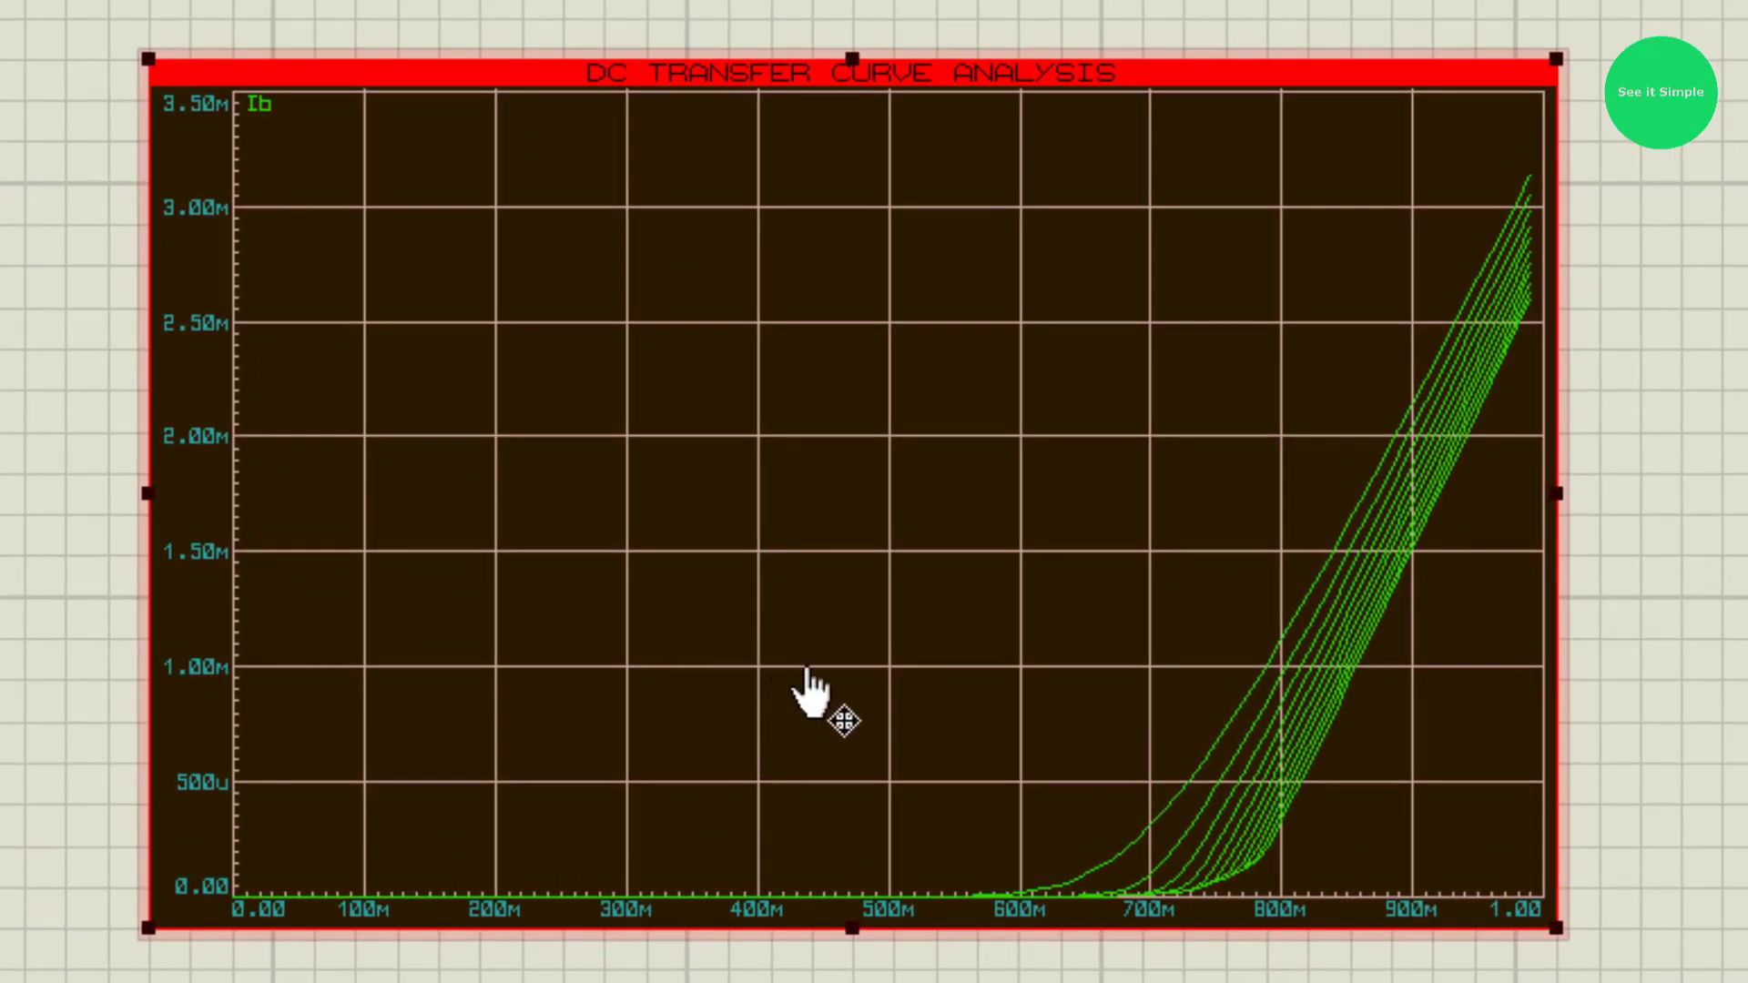
right_click(675, 607)
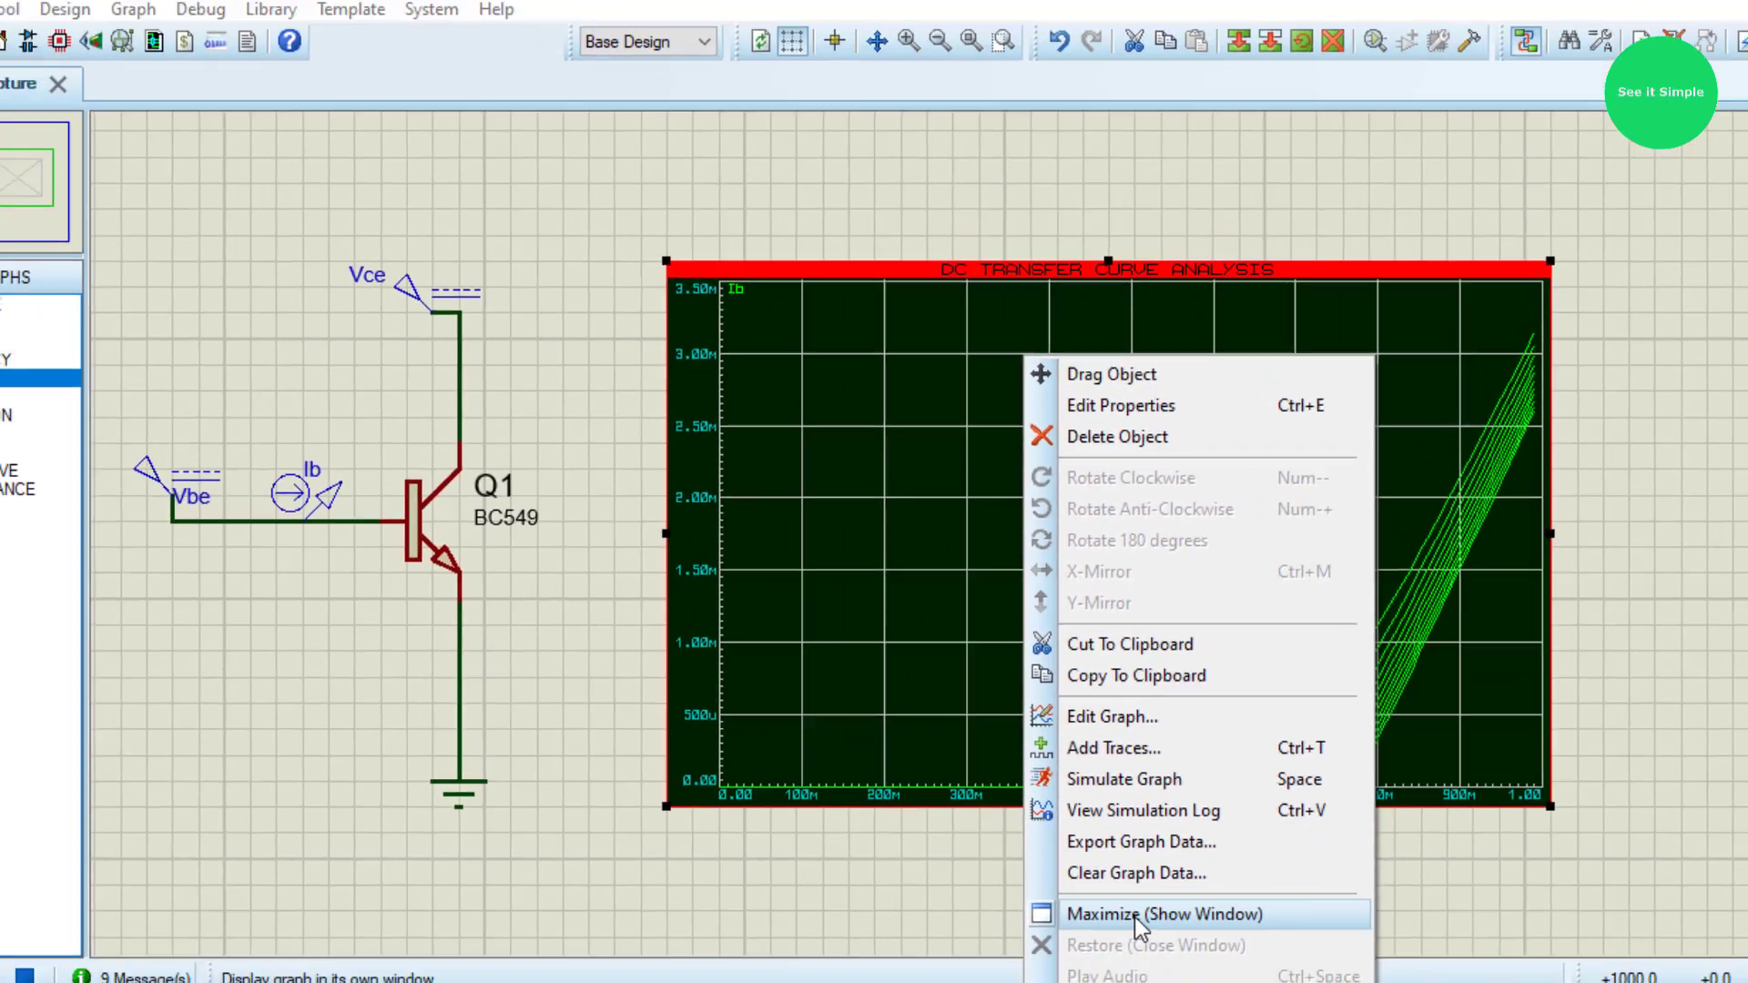
Step: Maximize the transfer curve graph, place a measuring cursor, and zoom in on the curve knees
left_click(893, 982)
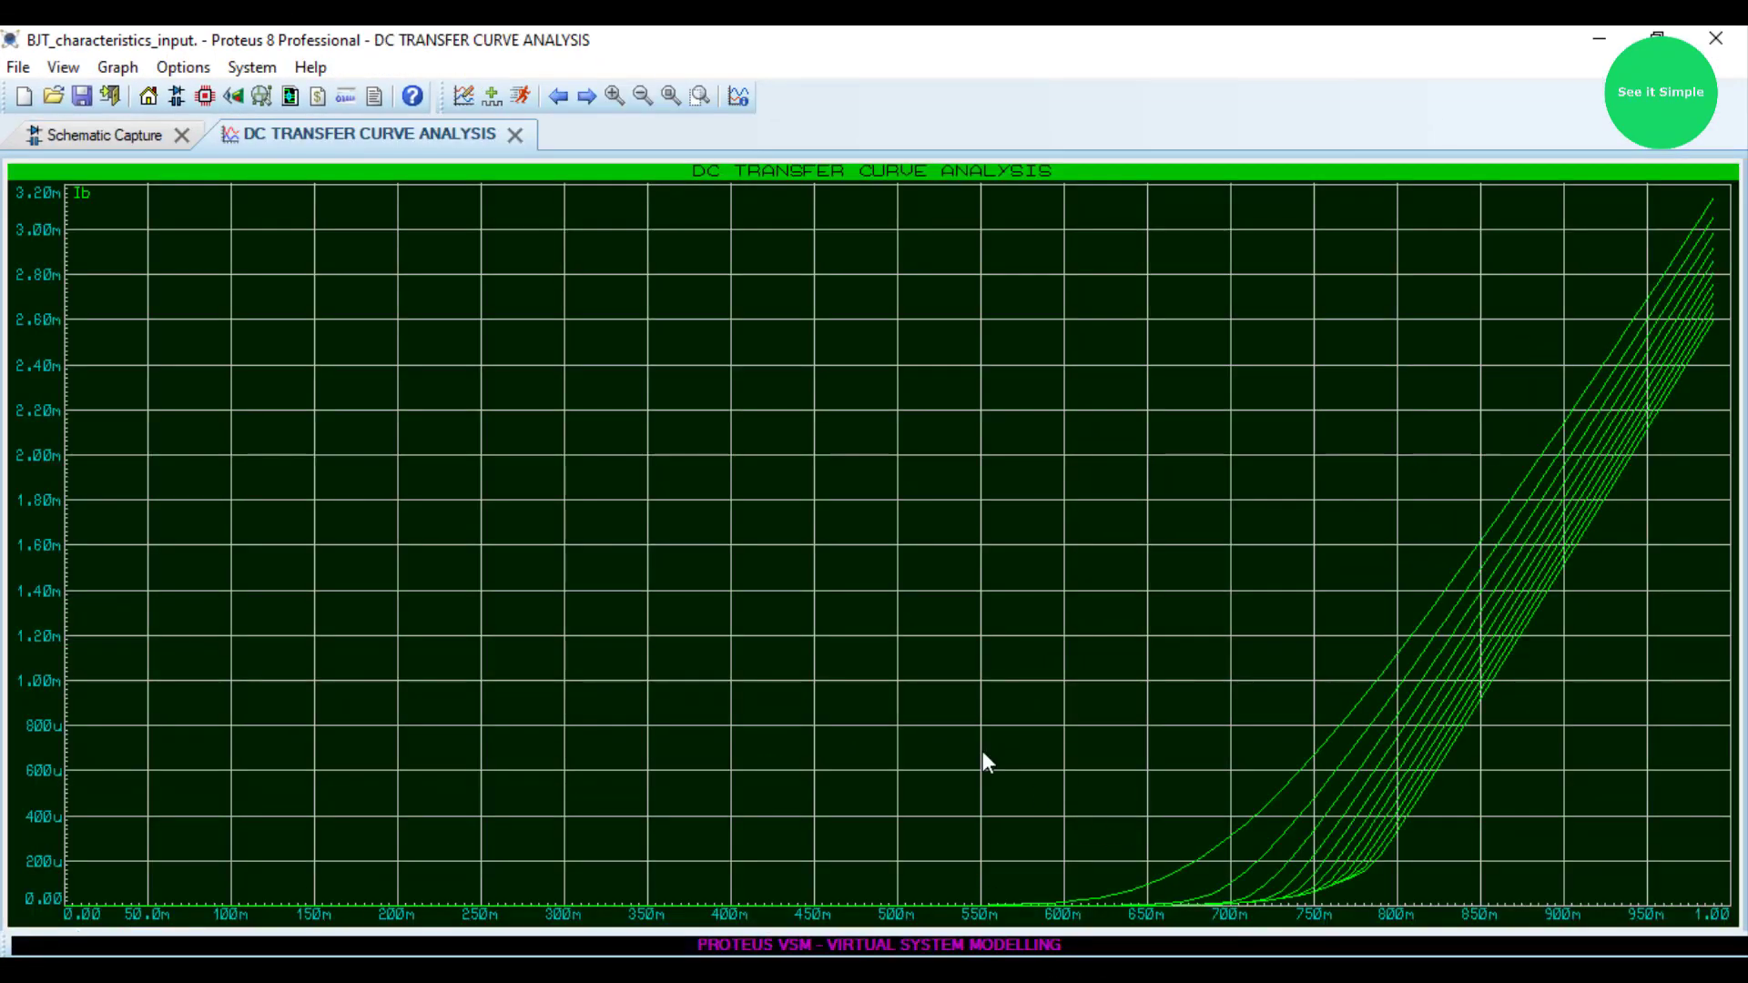
left_click(1341, 728)
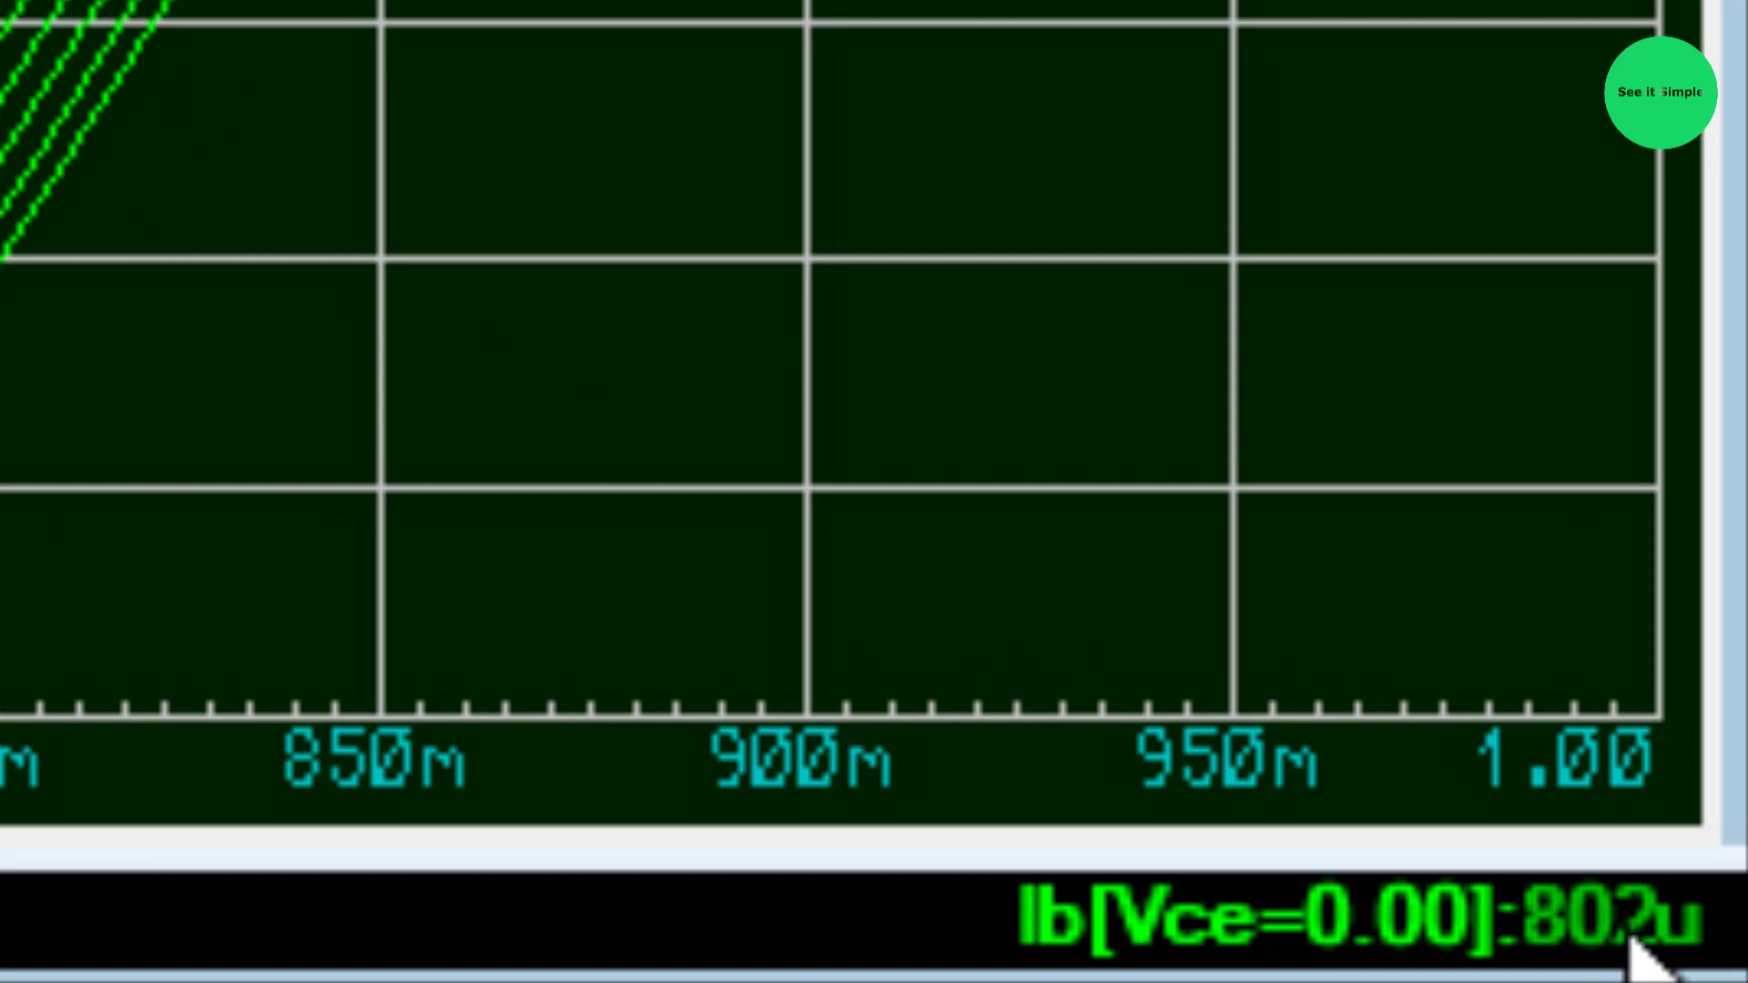
key("Down")
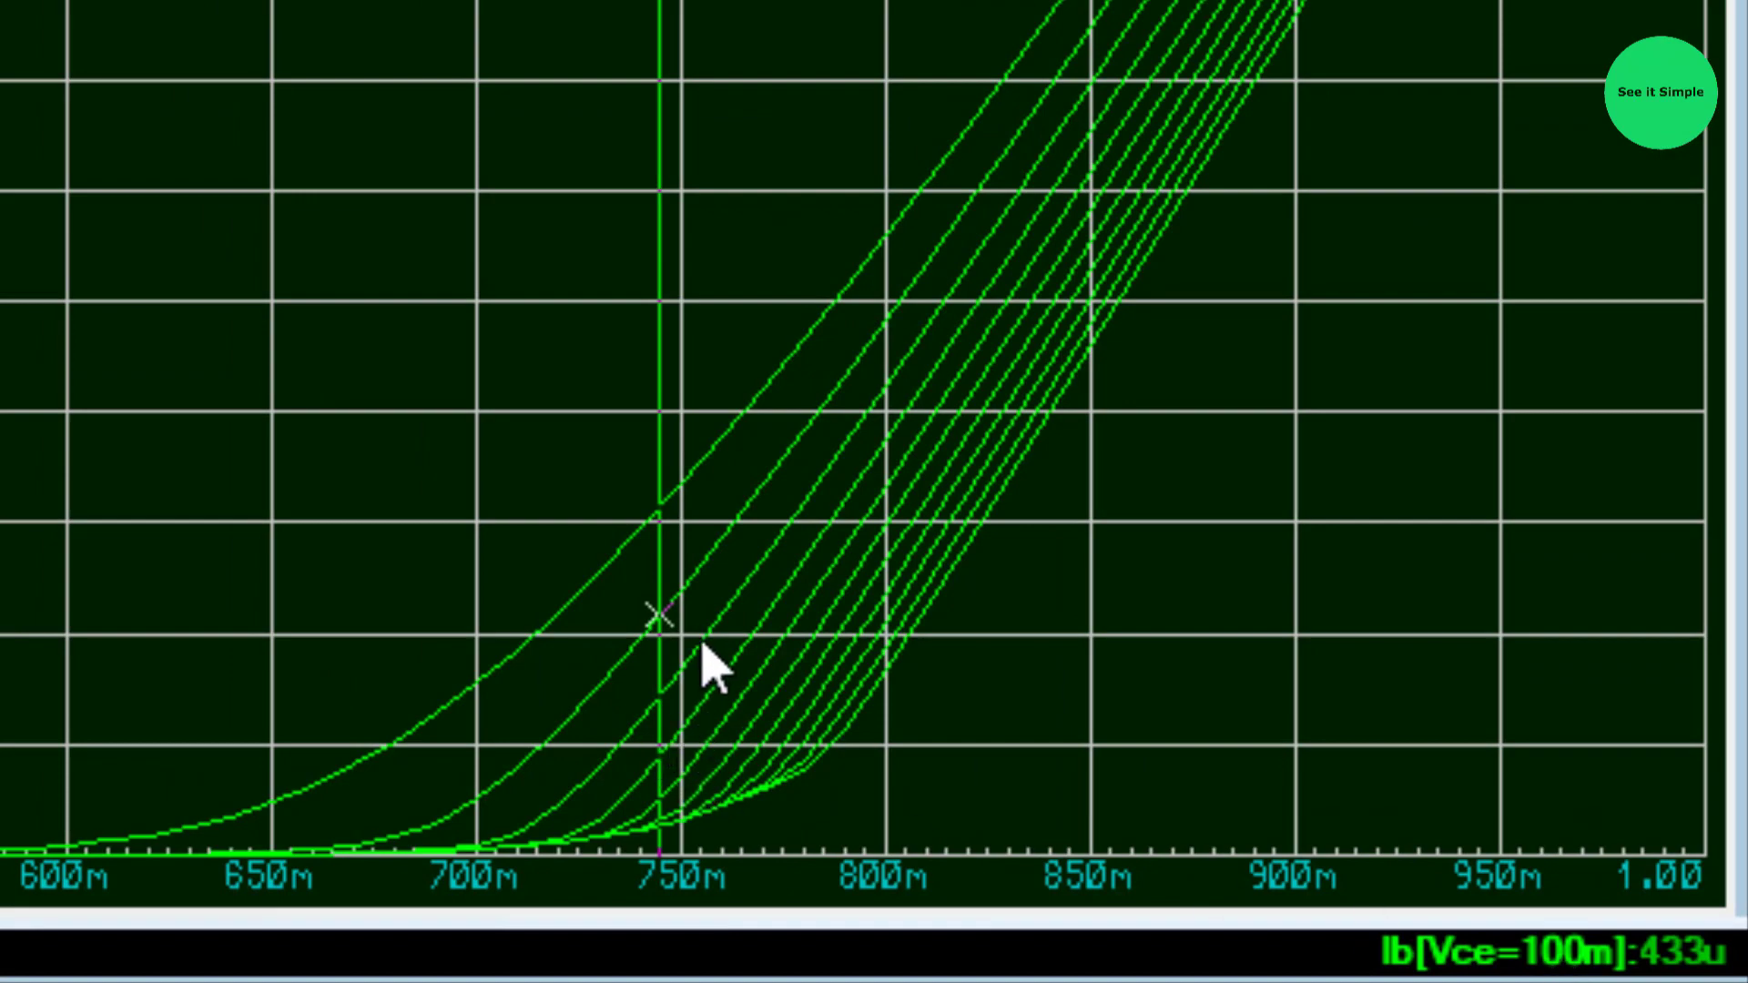
scroll(601, 309, "up", 5)
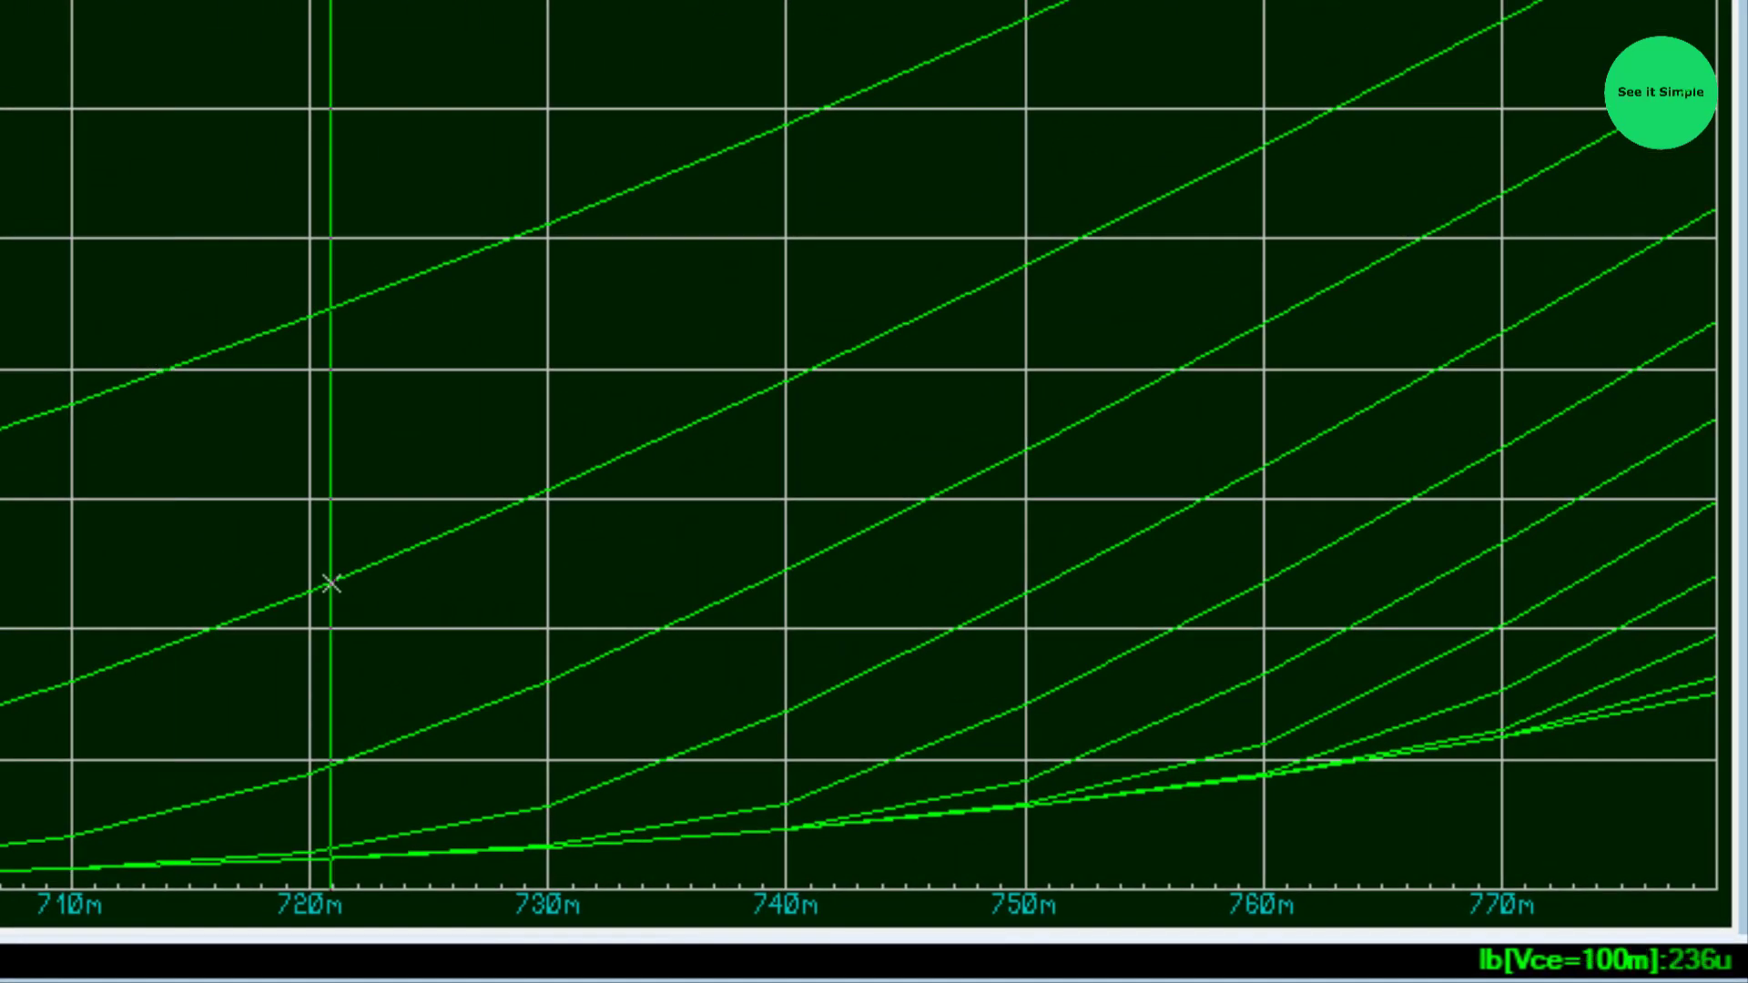
Step: Read Ib on each Vce trace from 200m to 1.00, ending at Ib[Vce=1.00] 141u
left_click(440, 714)
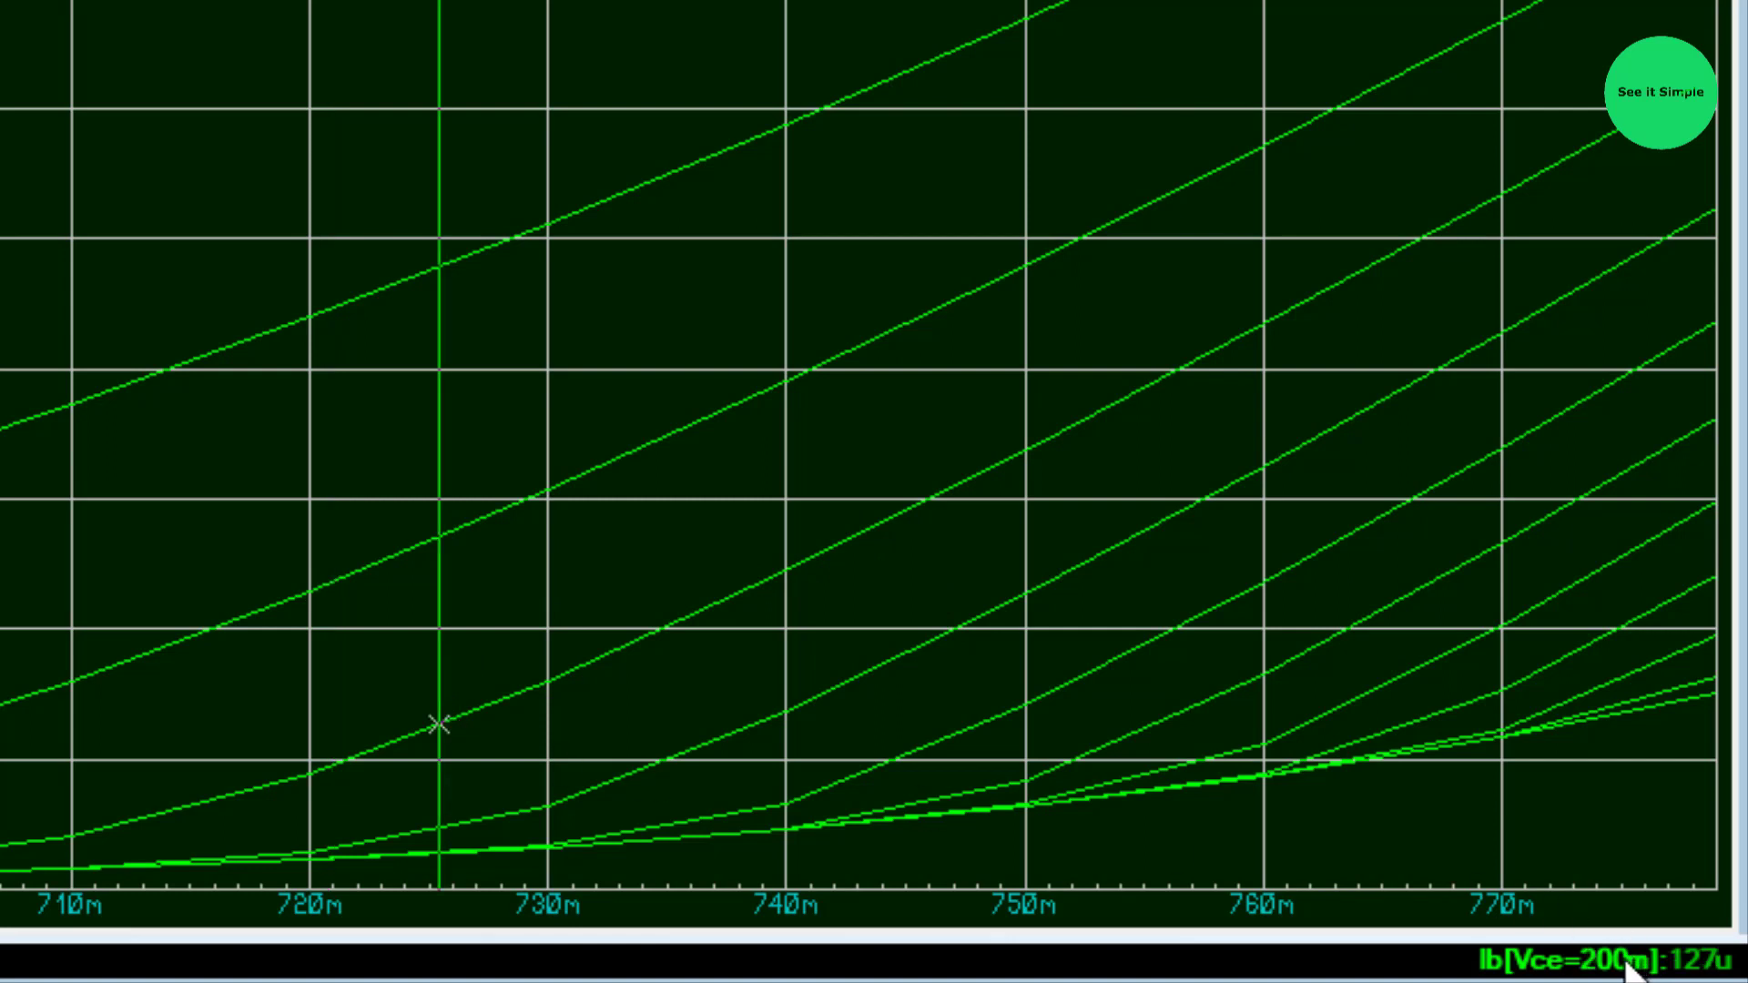
left_click(664, 761)
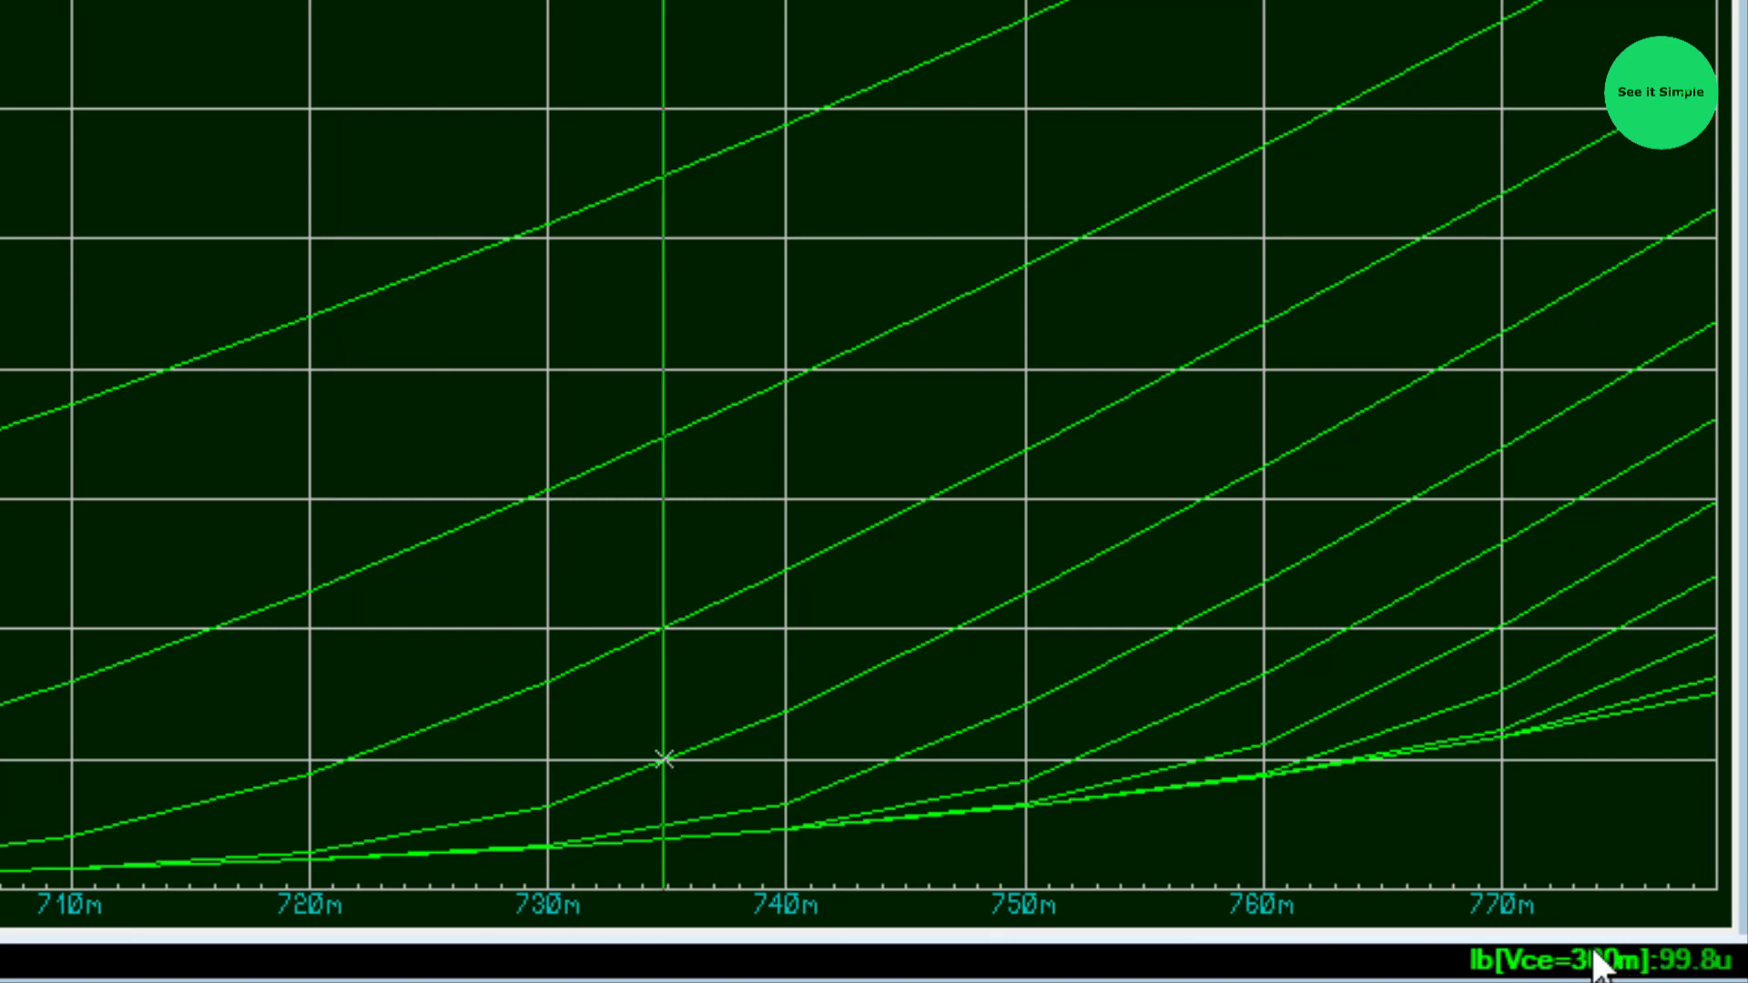
left_click(837, 781)
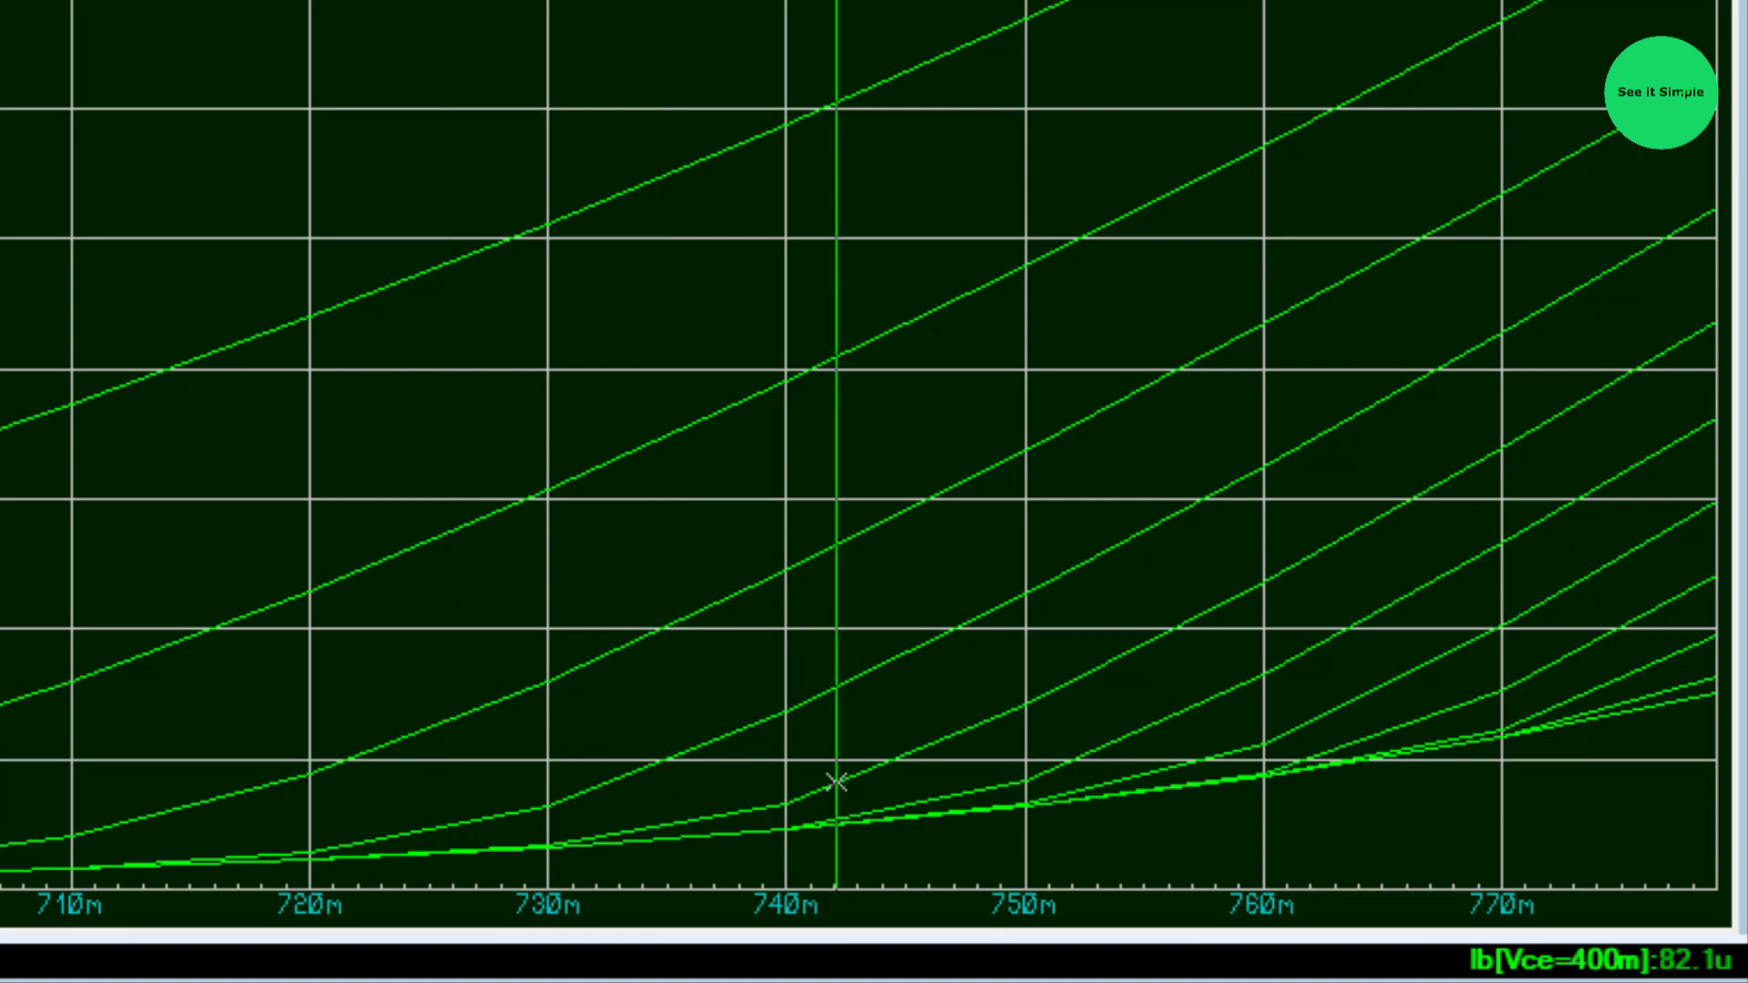
left_click(1082, 756)
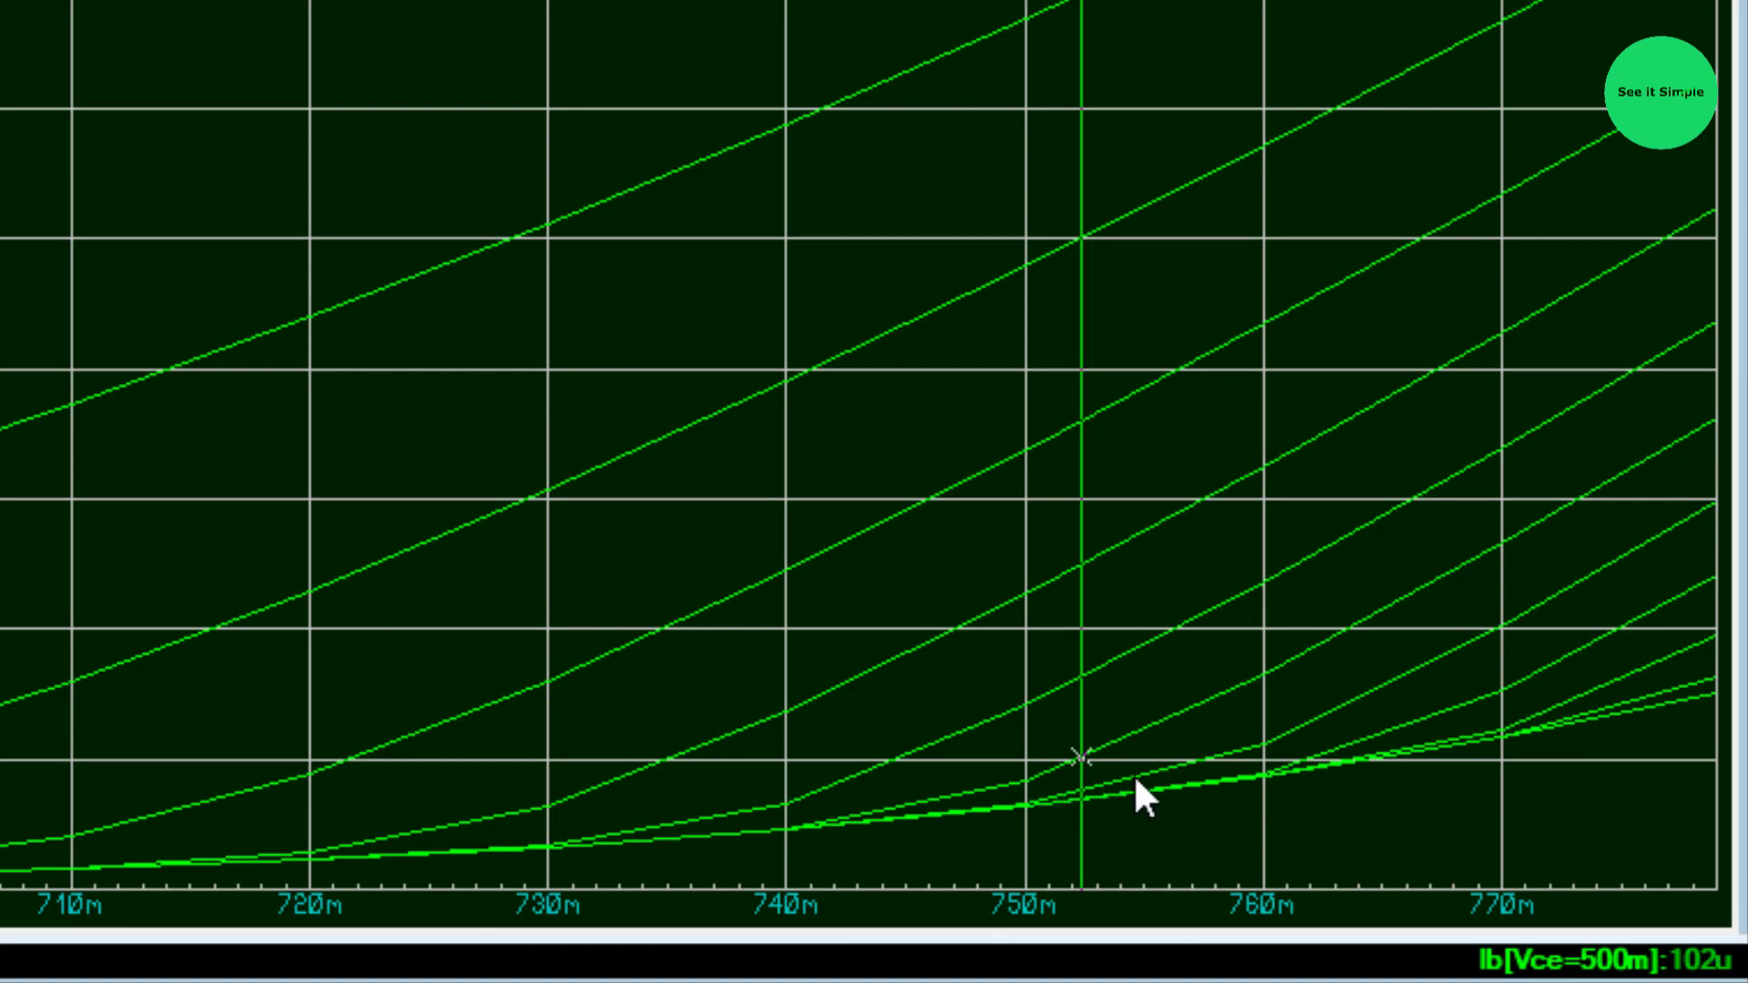
left_click(1187, 765)
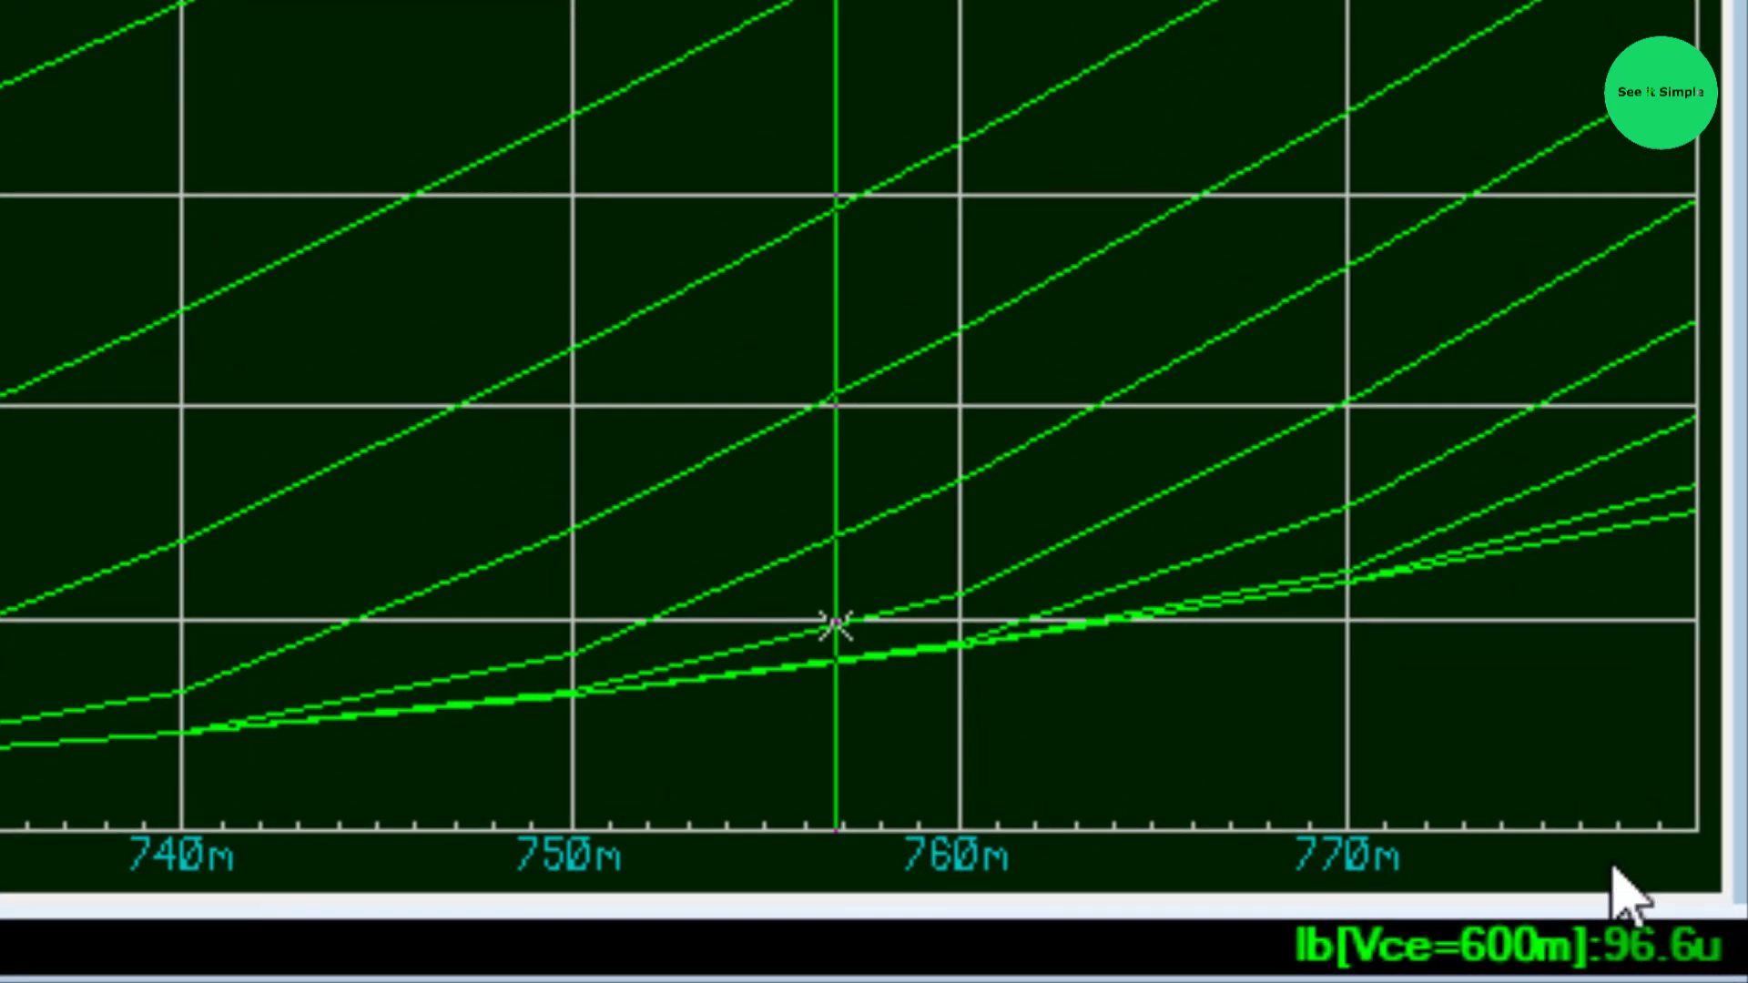
left_click(1171, 605)
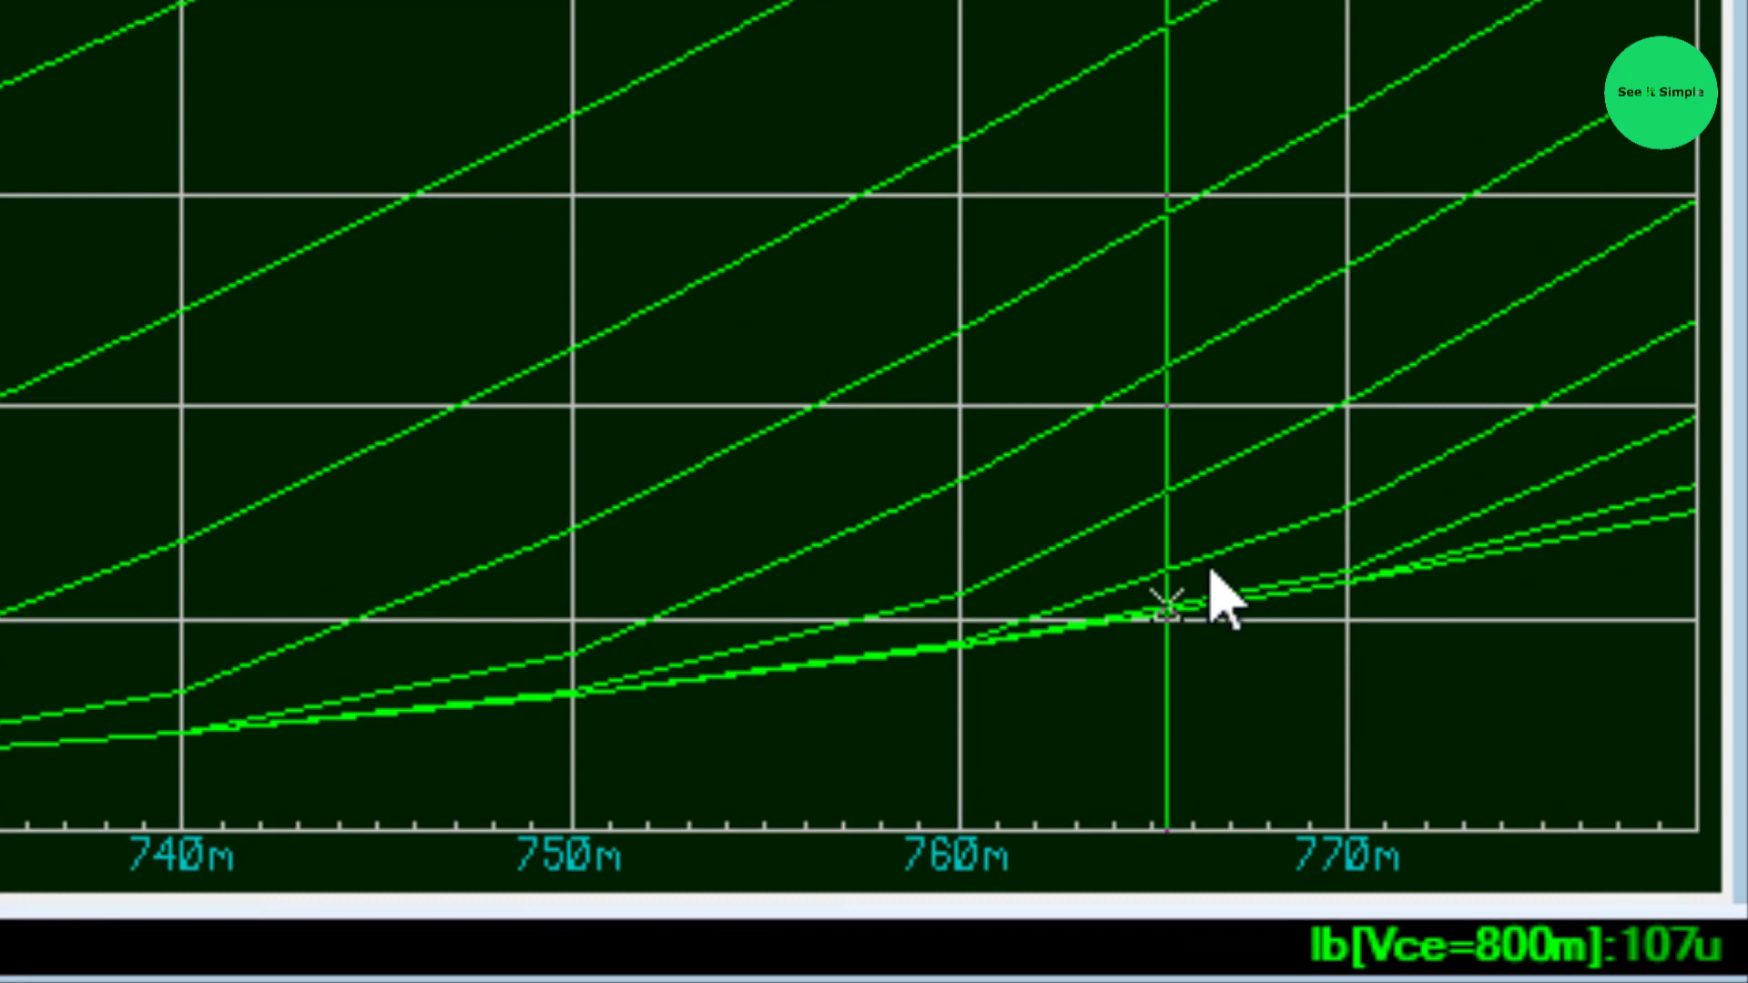
left_click(1240, 553)
left_click(1380, 567)
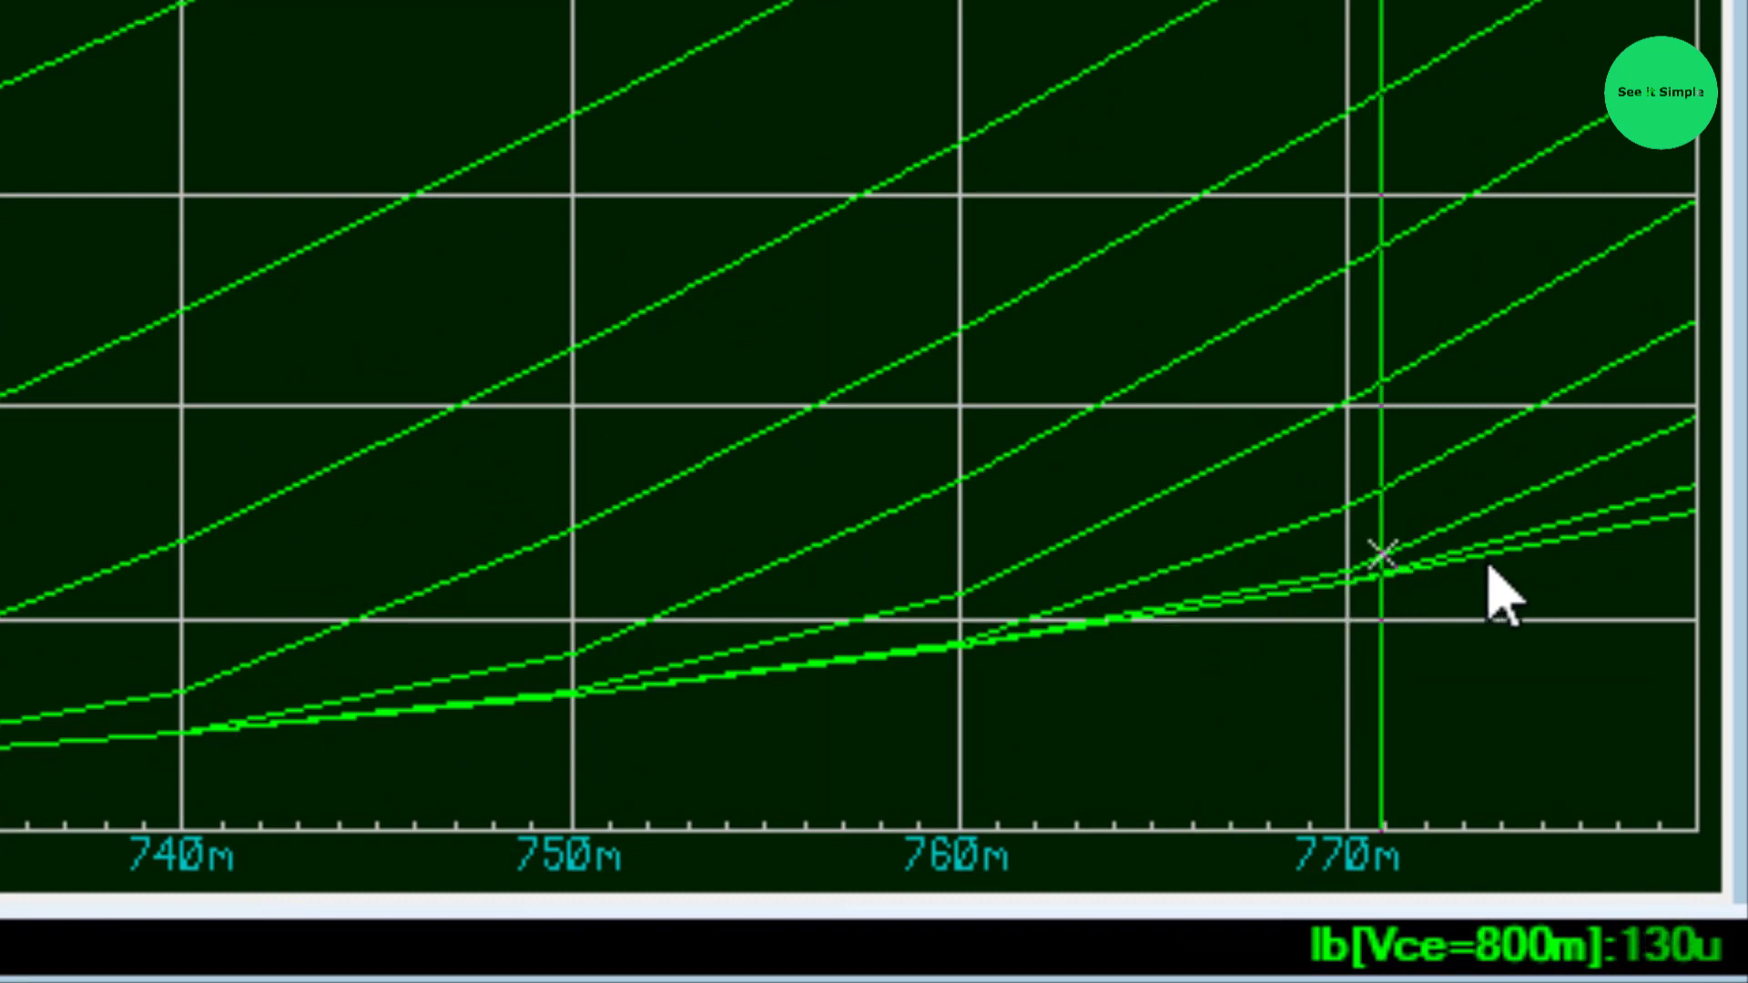
left_click(1545, 541)
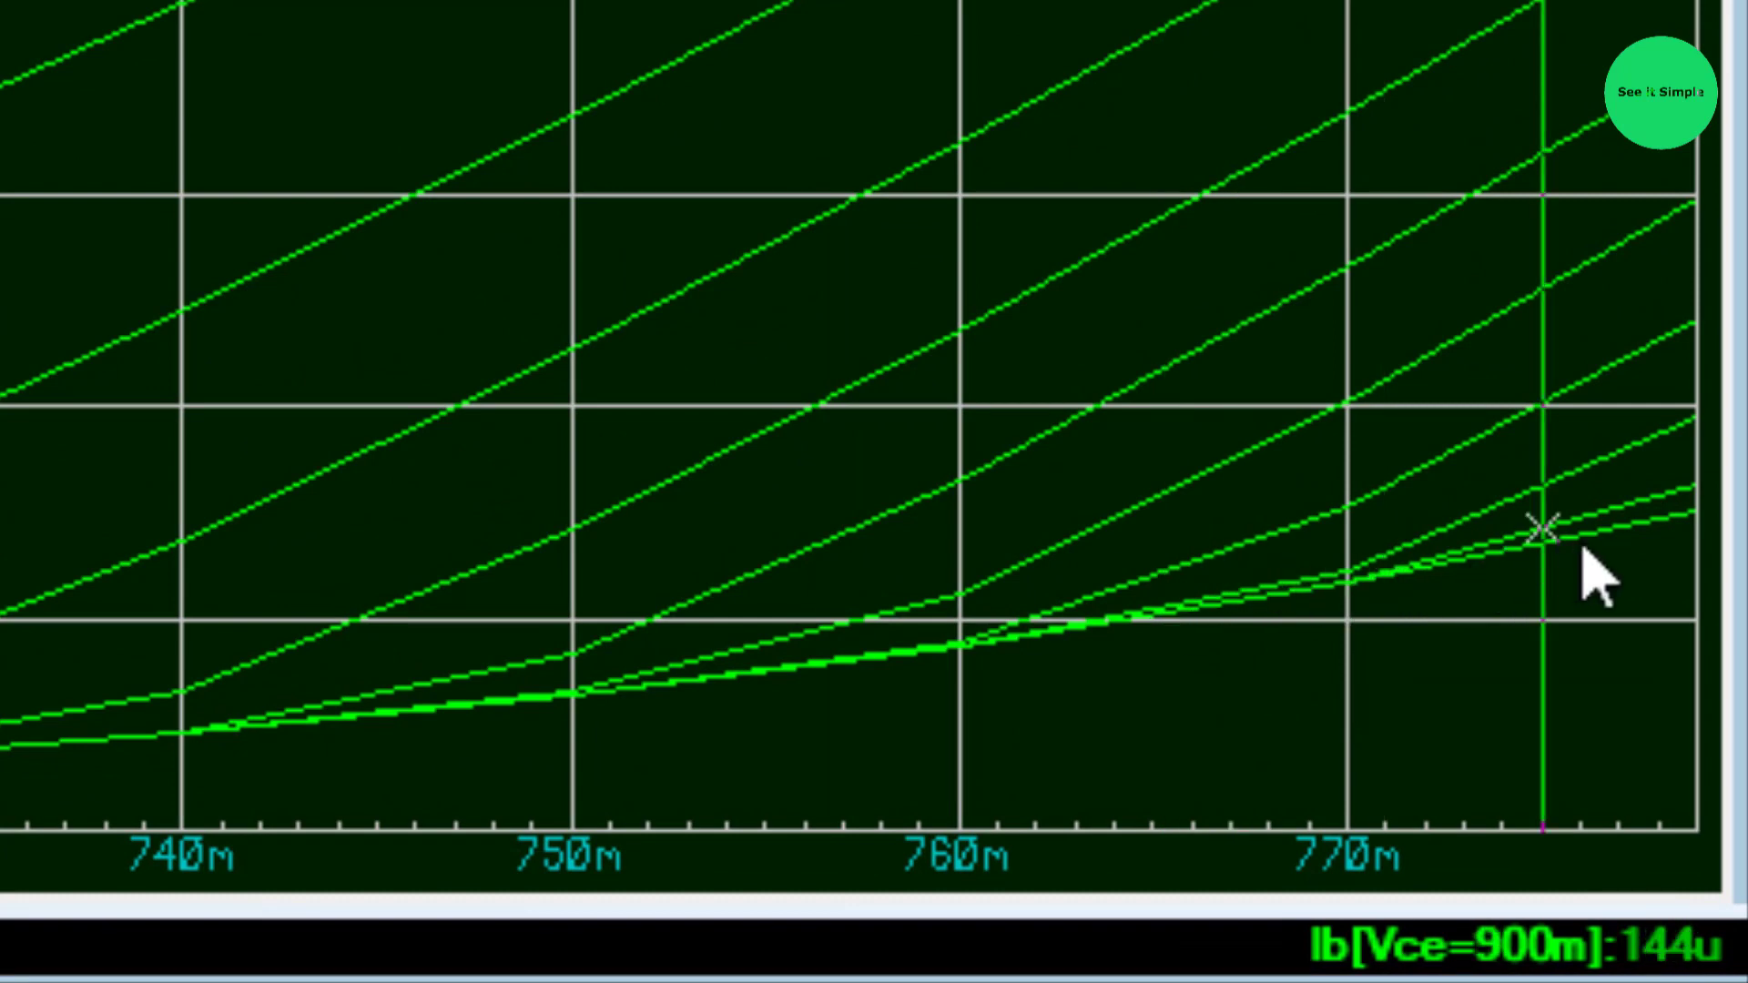
left_click(1584, 544)
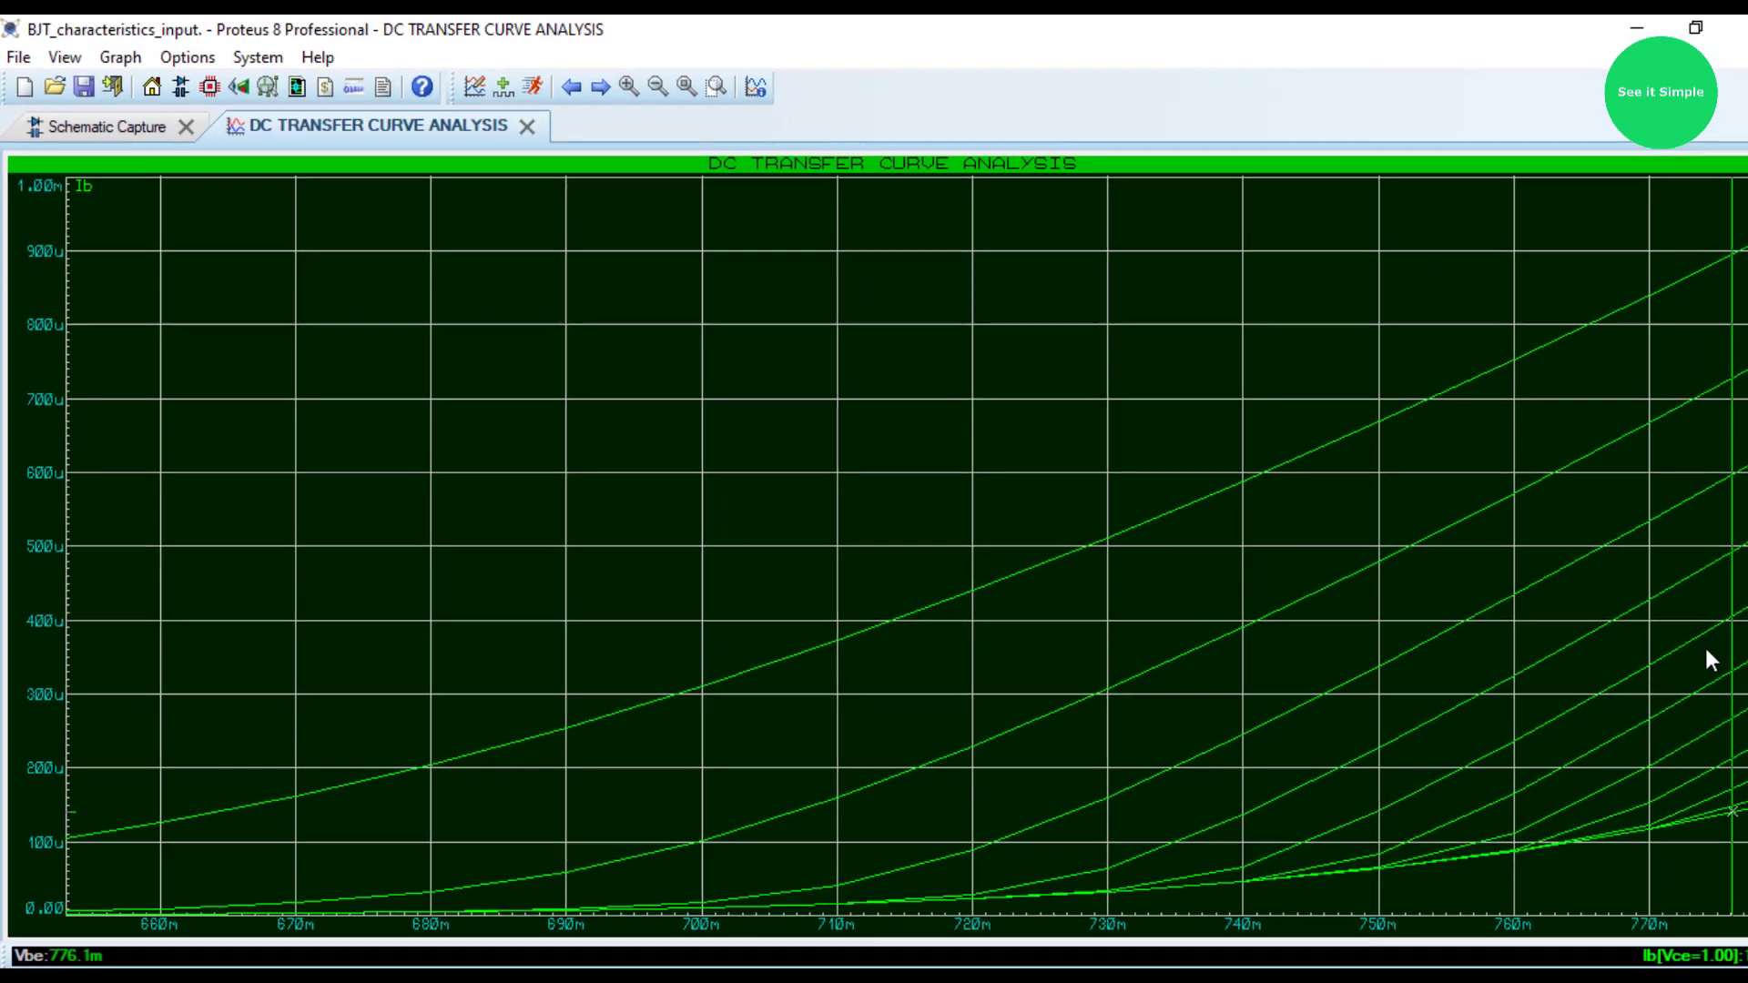
Step: Step the cursor toward lower Vbe along the Vce=500m trace, then return to Schematic Capture
key("Left")
key("Left")
key("Left")
key("Left")
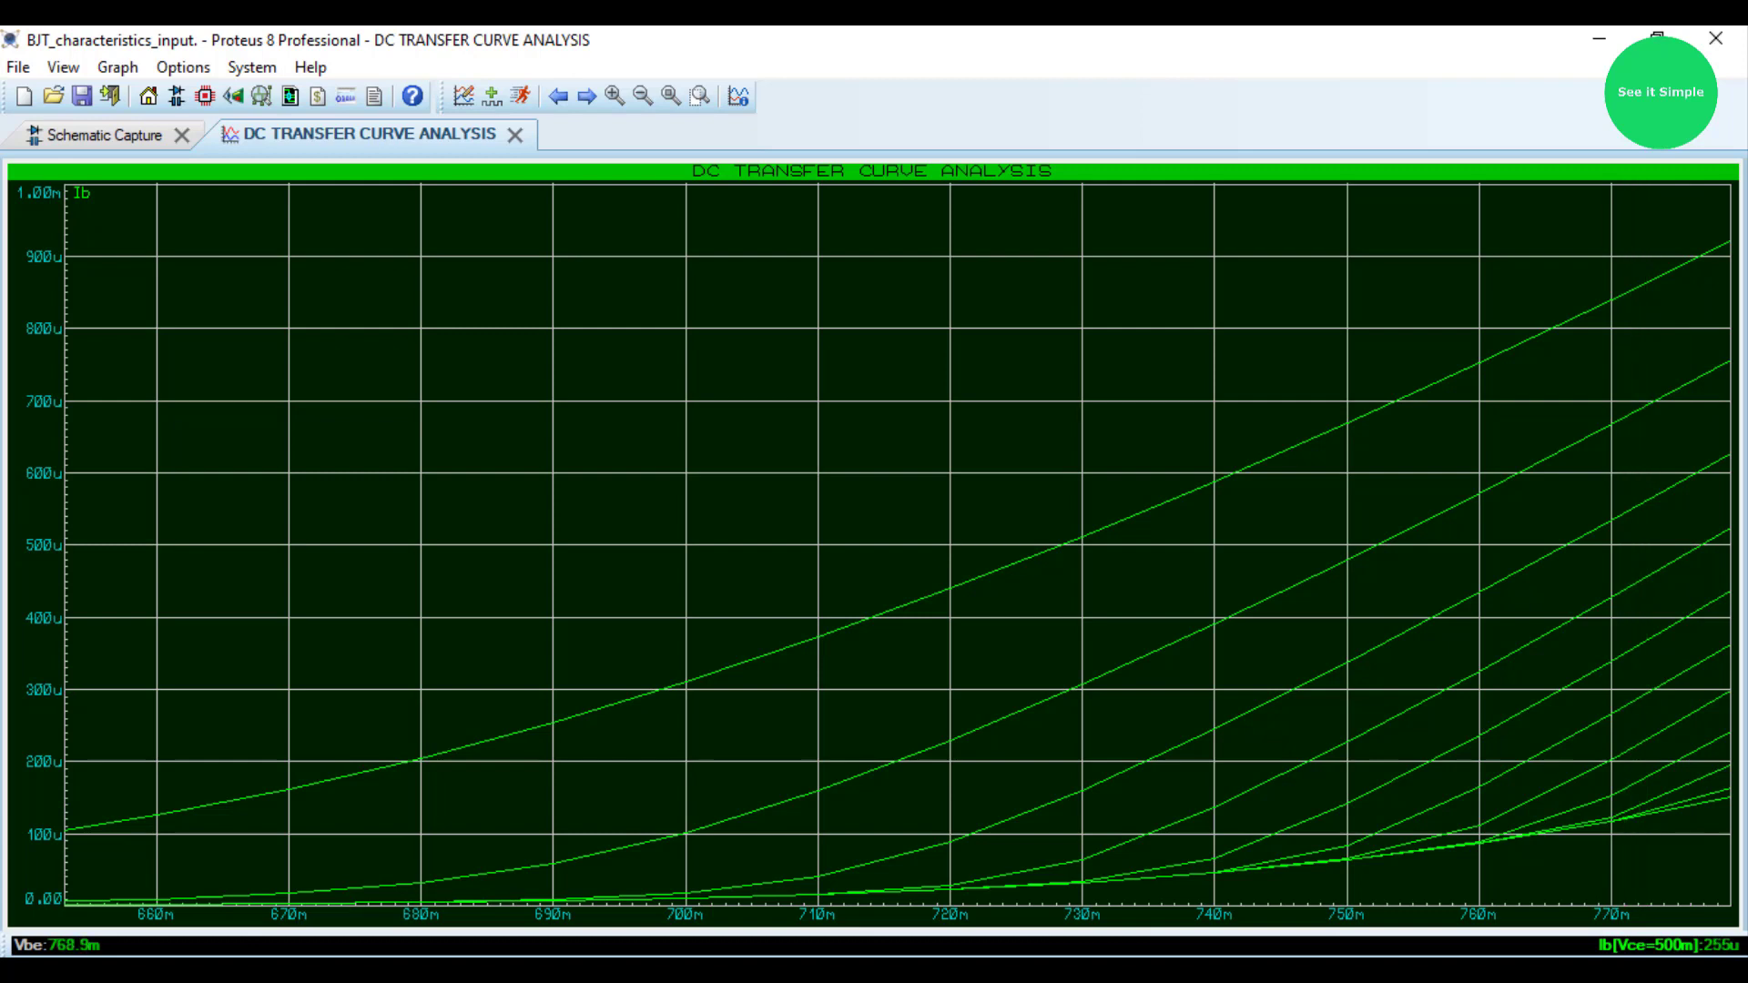
key("Left")
key("Left")
key("Left")
key("Left")
key("Left")
key("Left")
key("Left")
key("Left")
key("Left")
key("Left")
key("Left")
key("Left")
key("Left")
key("Left")
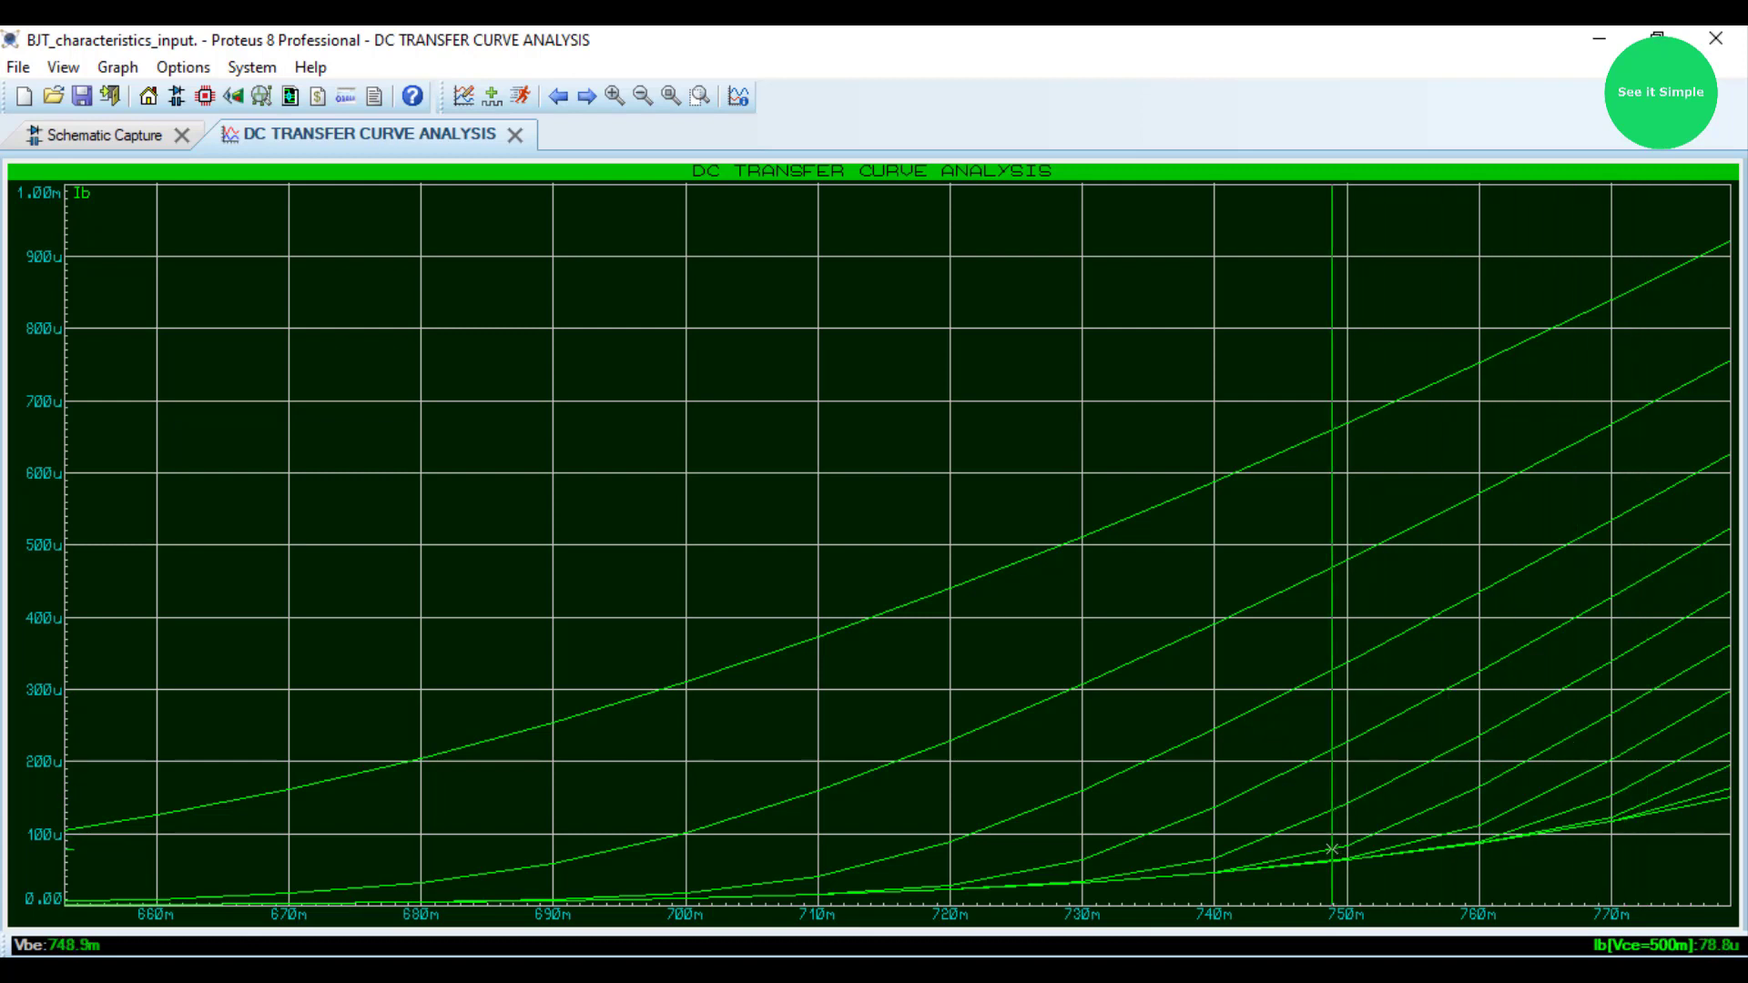
key("Left")
key("Left")
key("Left")
key("Left")
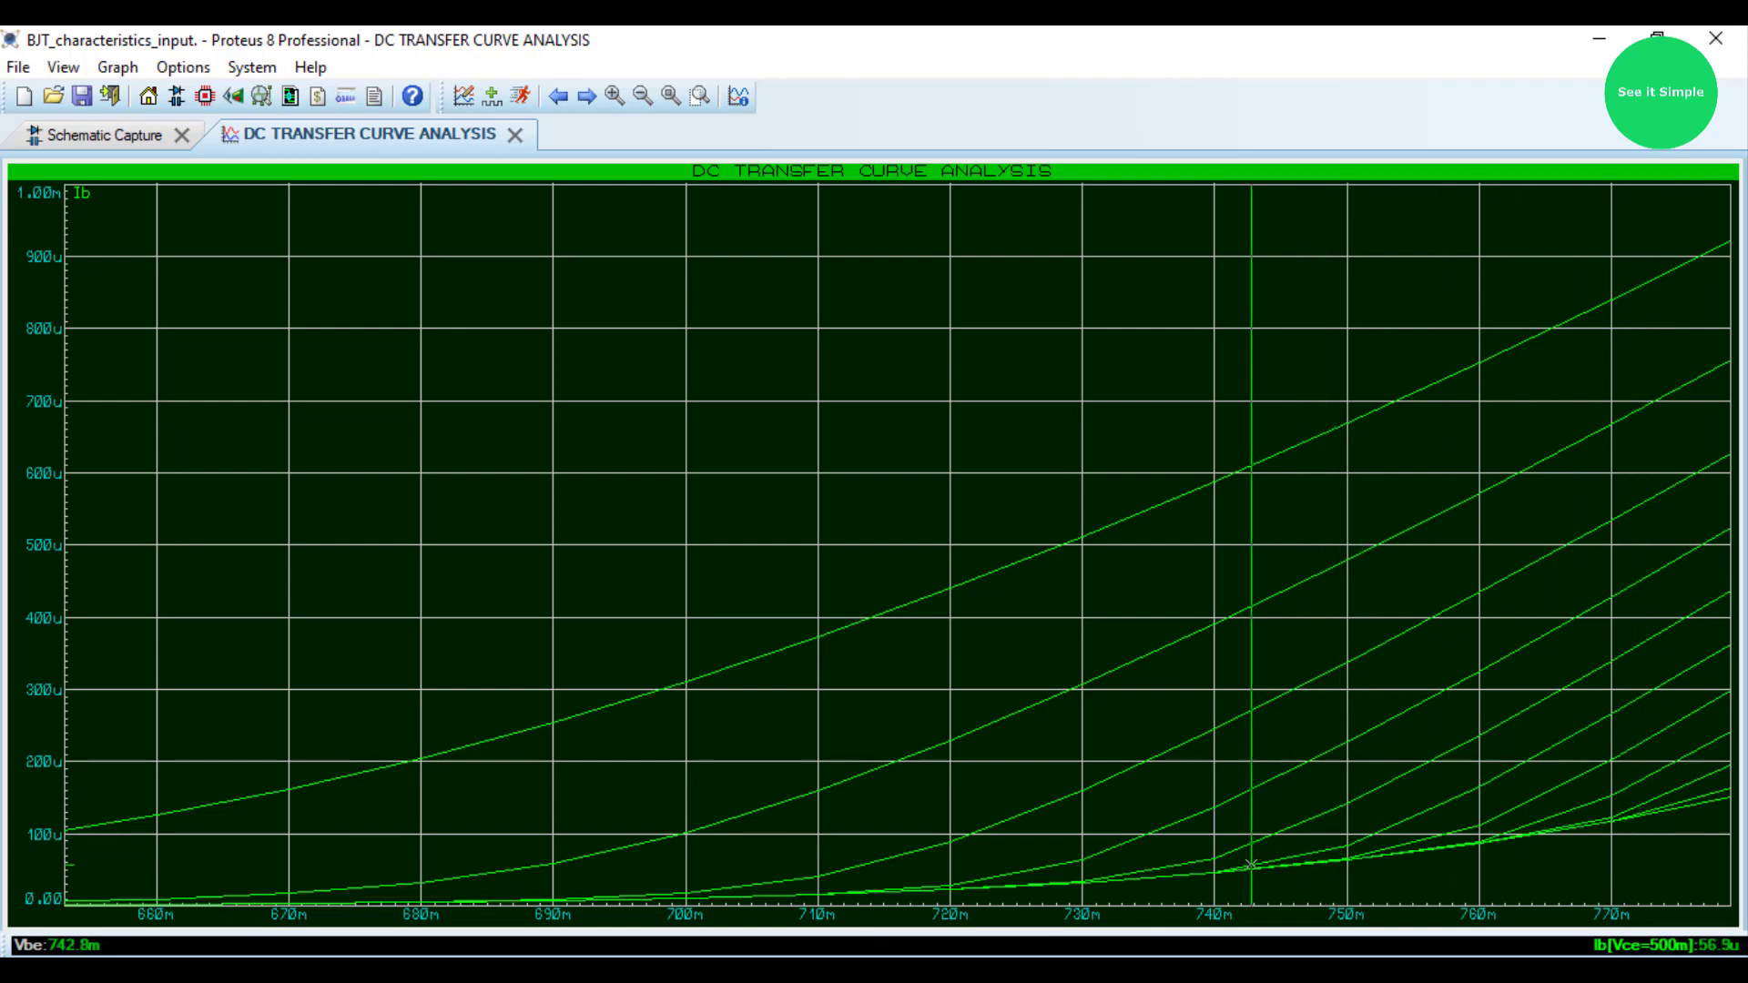
key("Left")
key("Left")
key("Left")
key("Left")
key("Left")
key("Left")
key("Left")
key("Left")
key("Left")
key("Left")
key("Left")
key("Left")
key("Left")
key("Left")
key("Left")
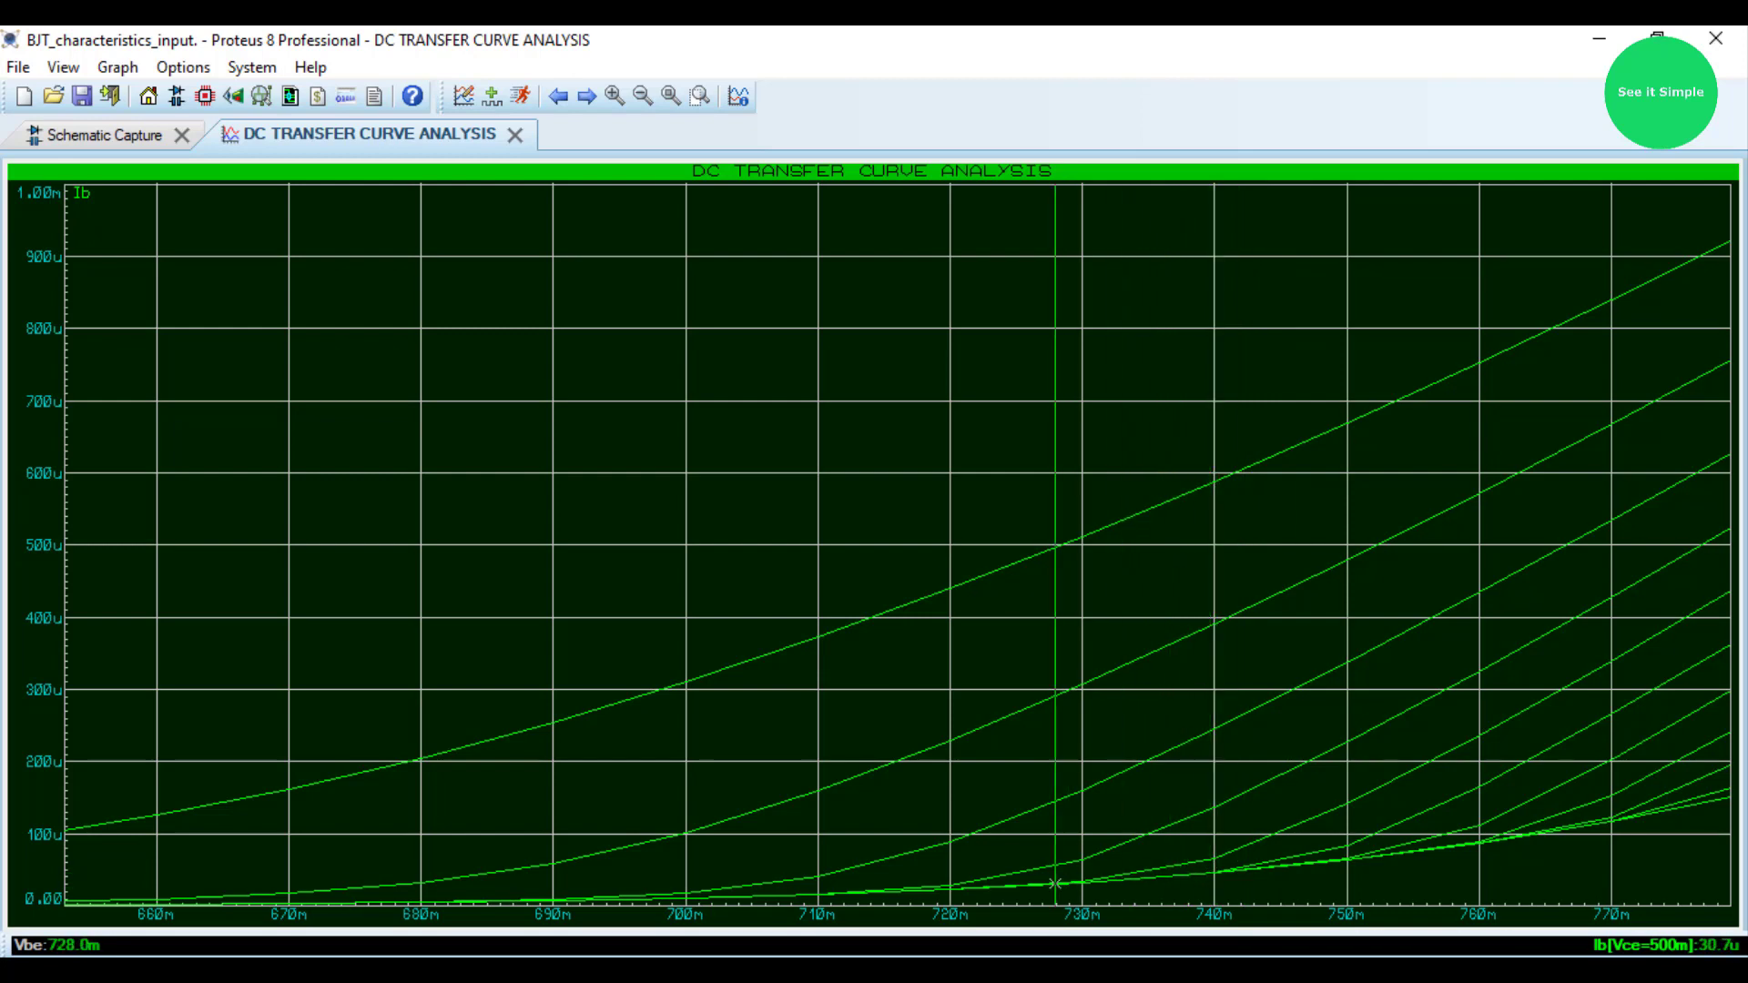
key("Left")
key("Left")
key("Left")
key("Left")
key("Left")
key("Left")
key("Left")
key("Left")
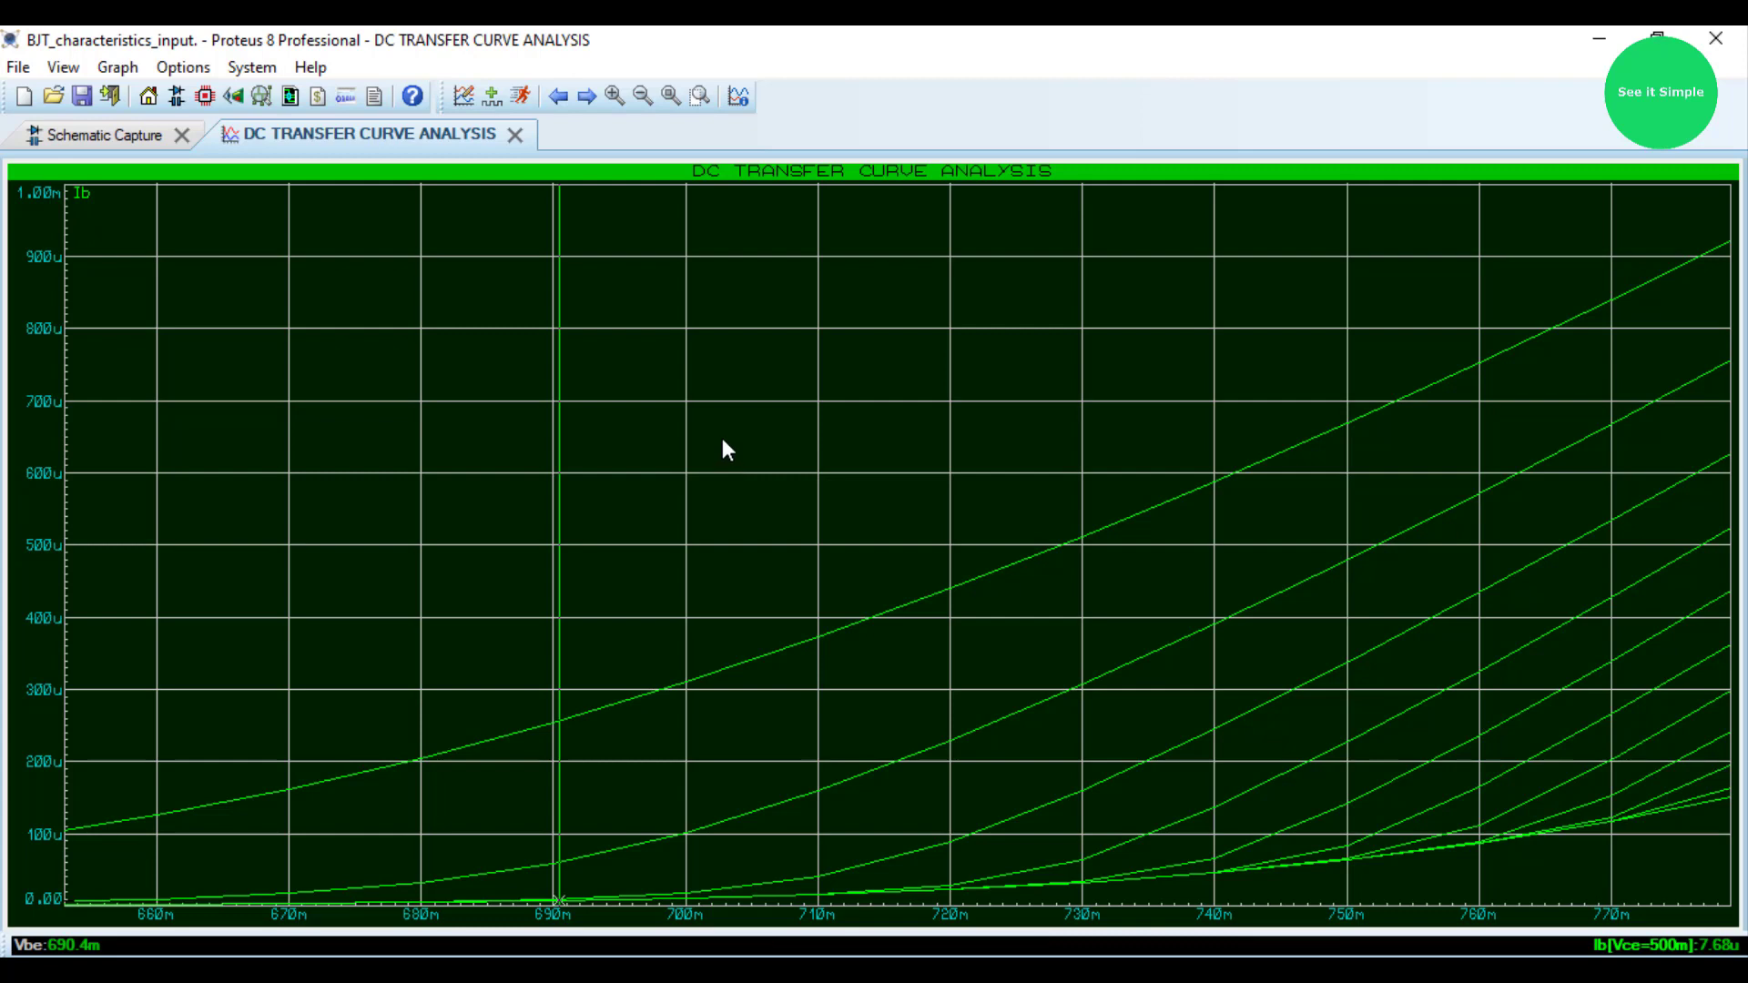
left_click(119, 132)
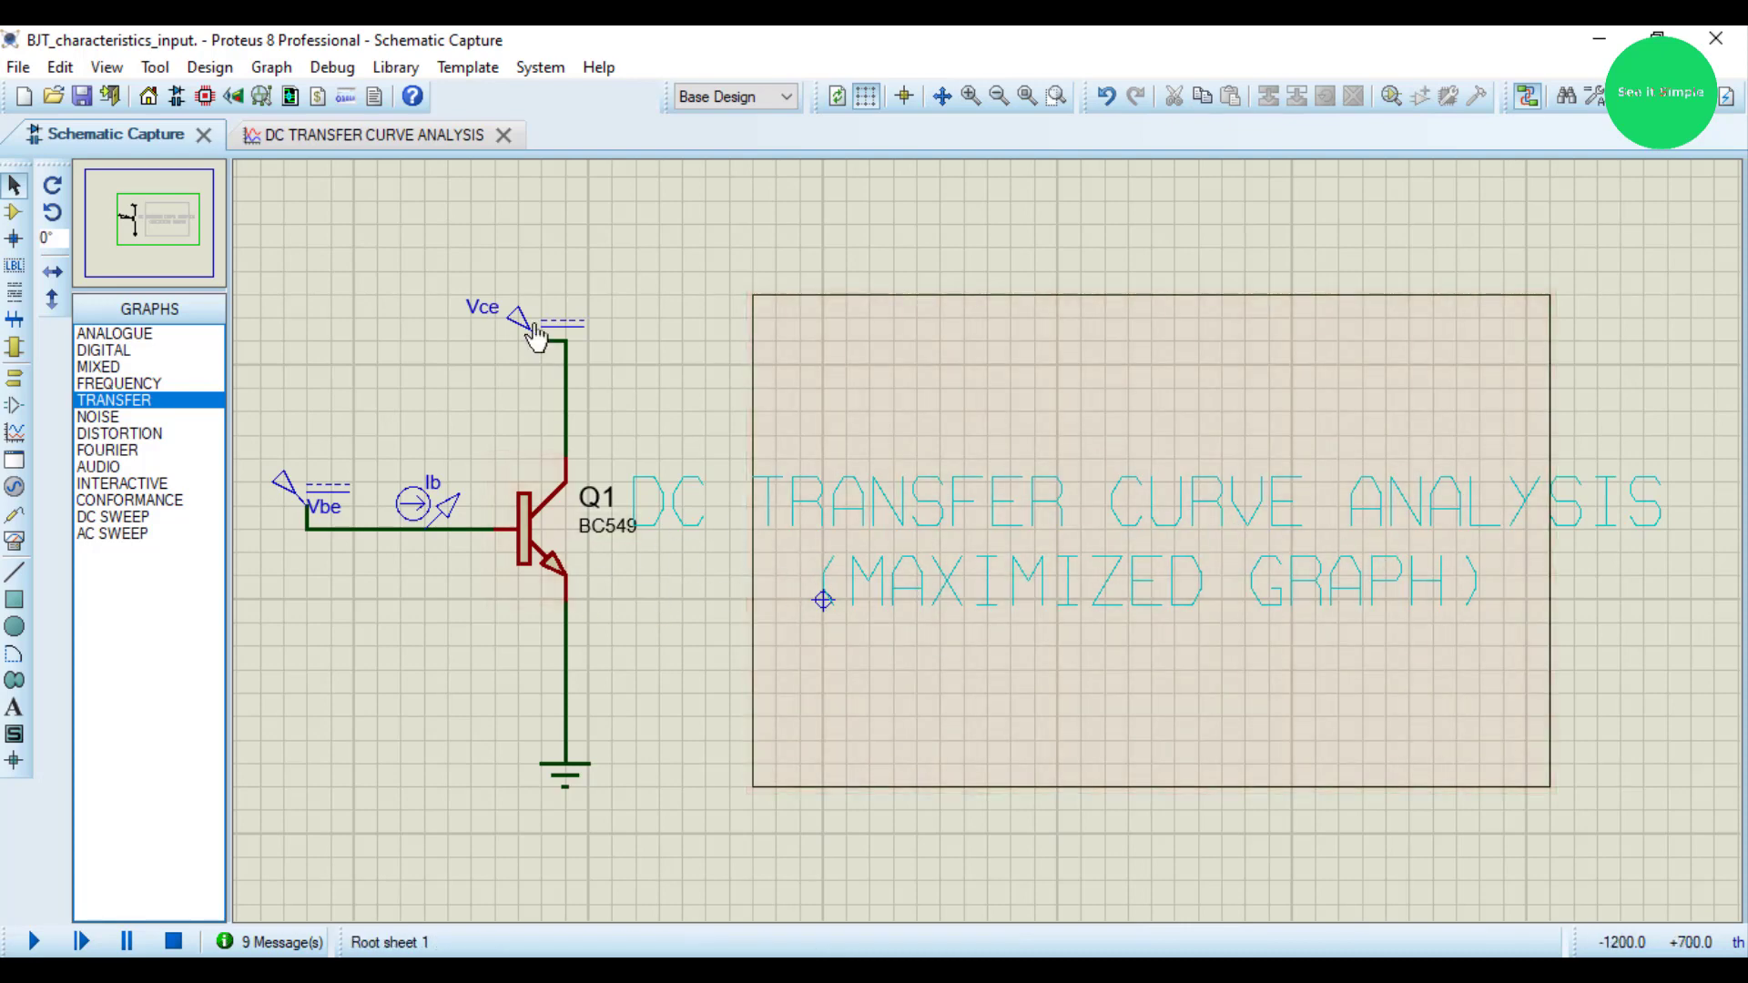
Step: Restore the graph, open and cancel Export Graph Data, then maximize the graph again
right_click(1094, 383)
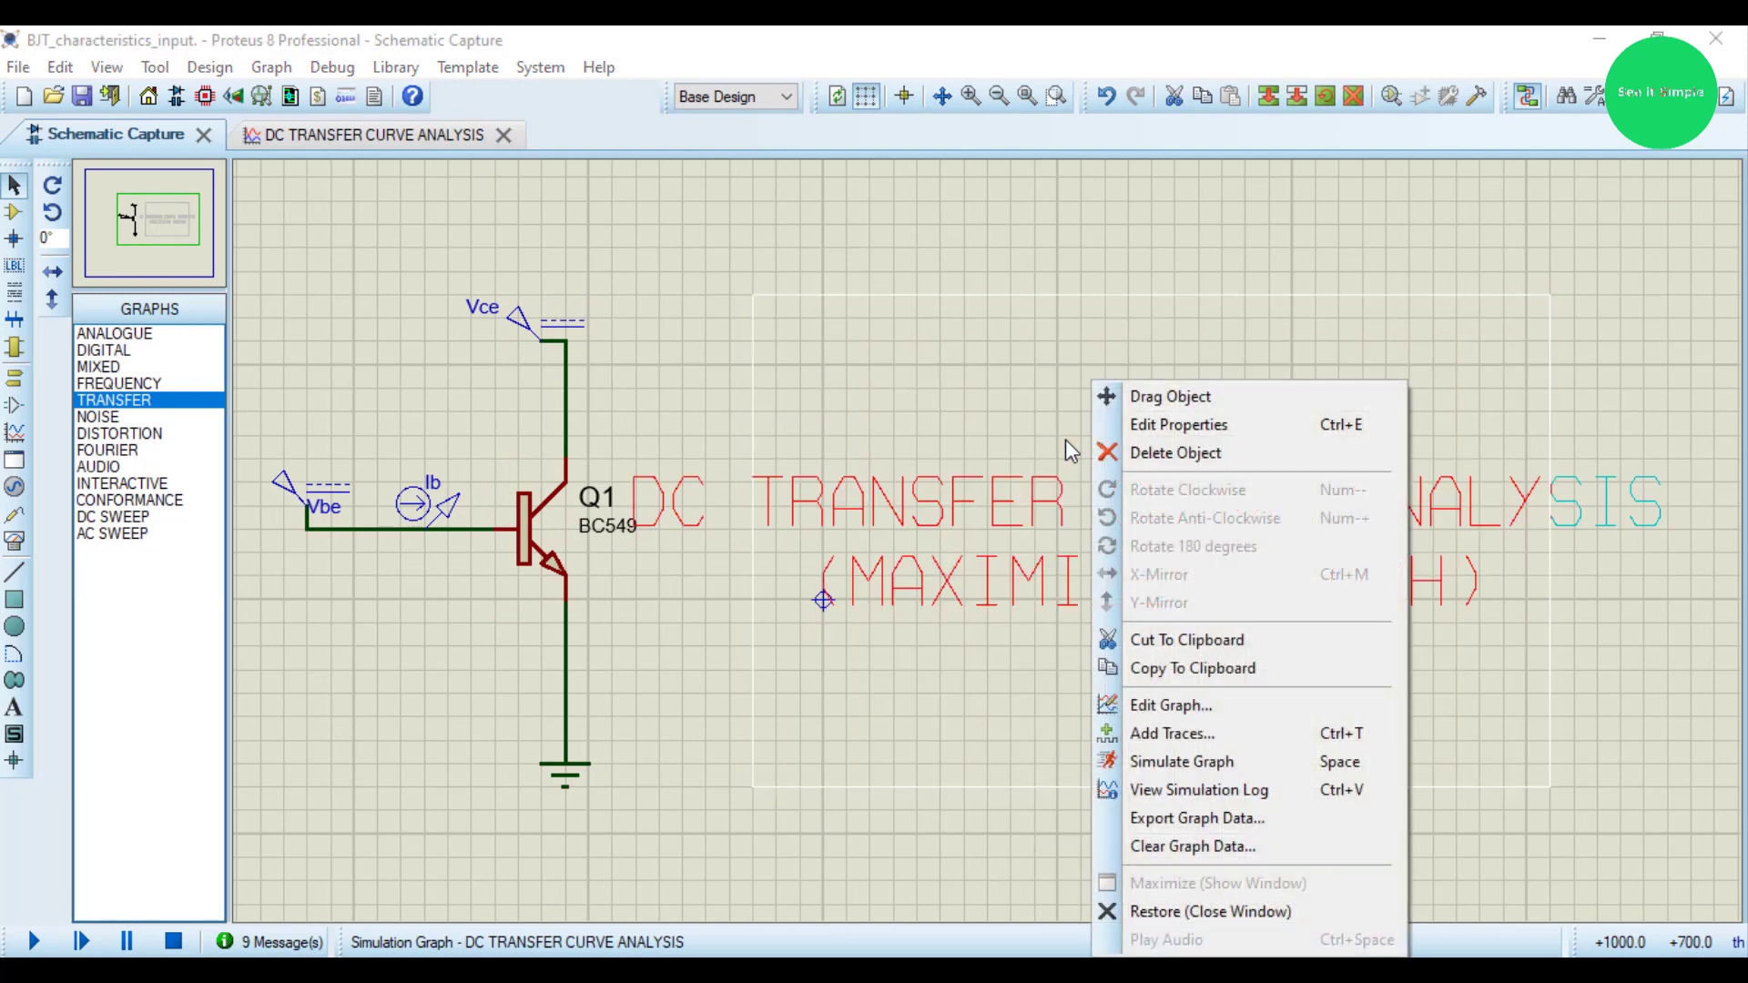
left_click(1170, 914)
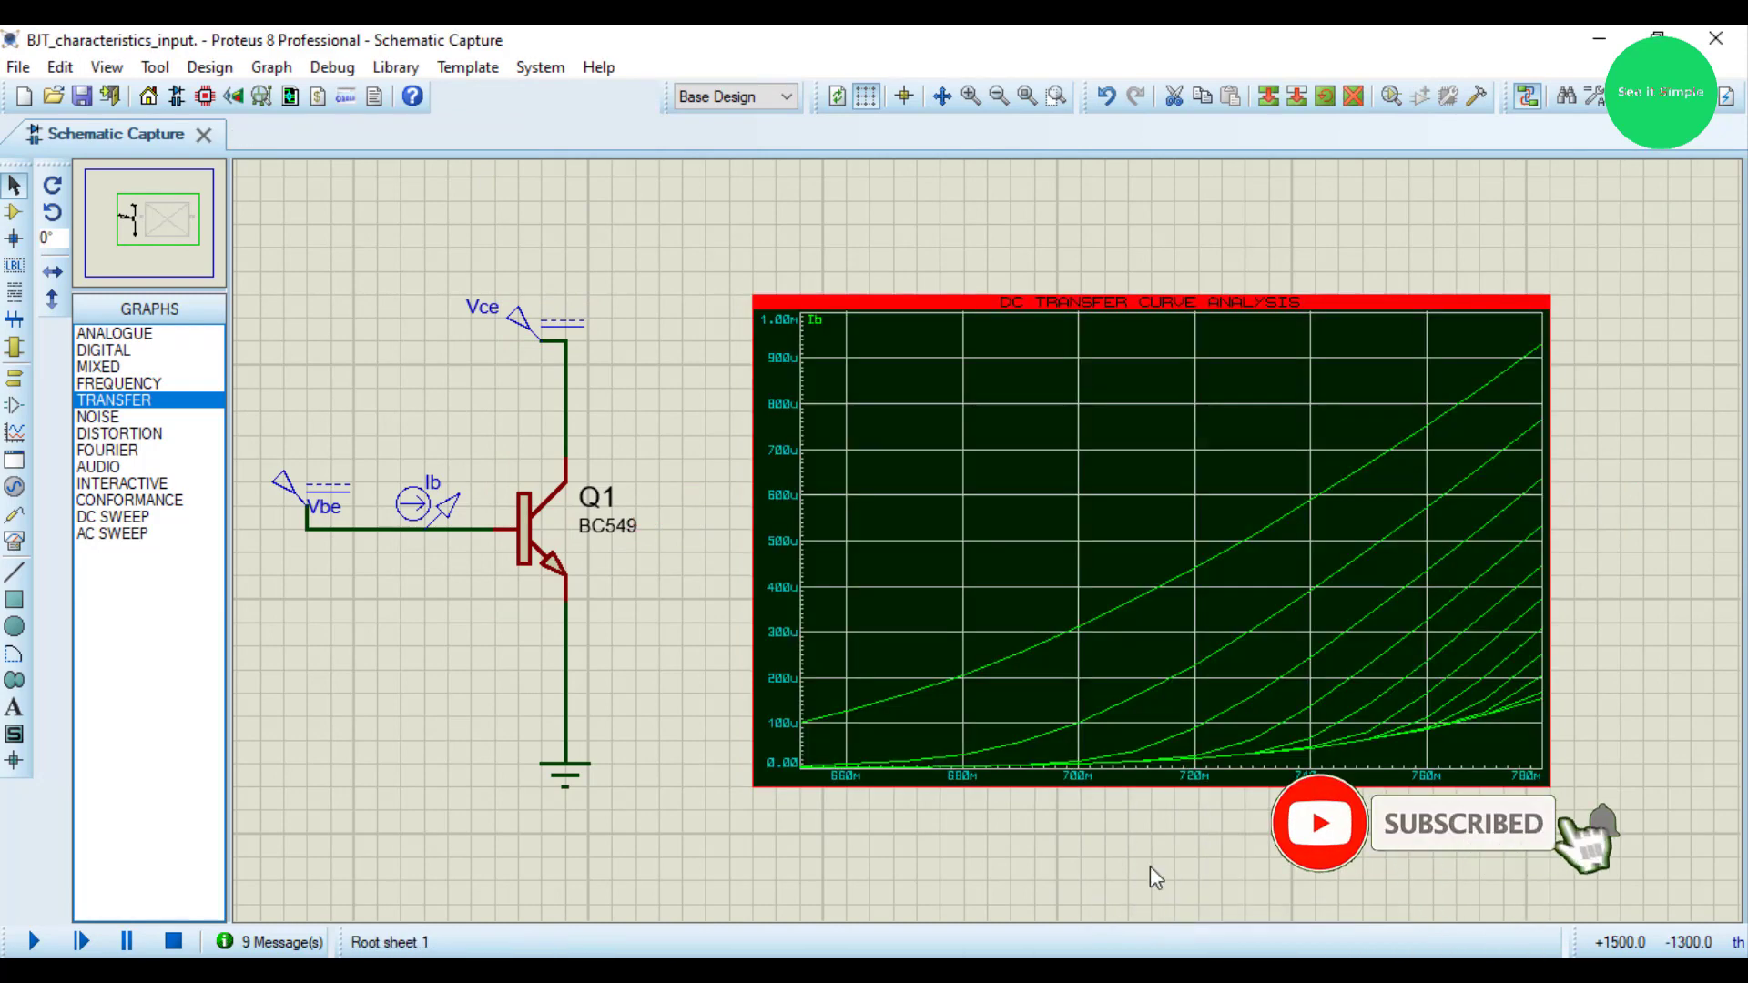
right_click(1131, 623)
left_click(1175, 473)
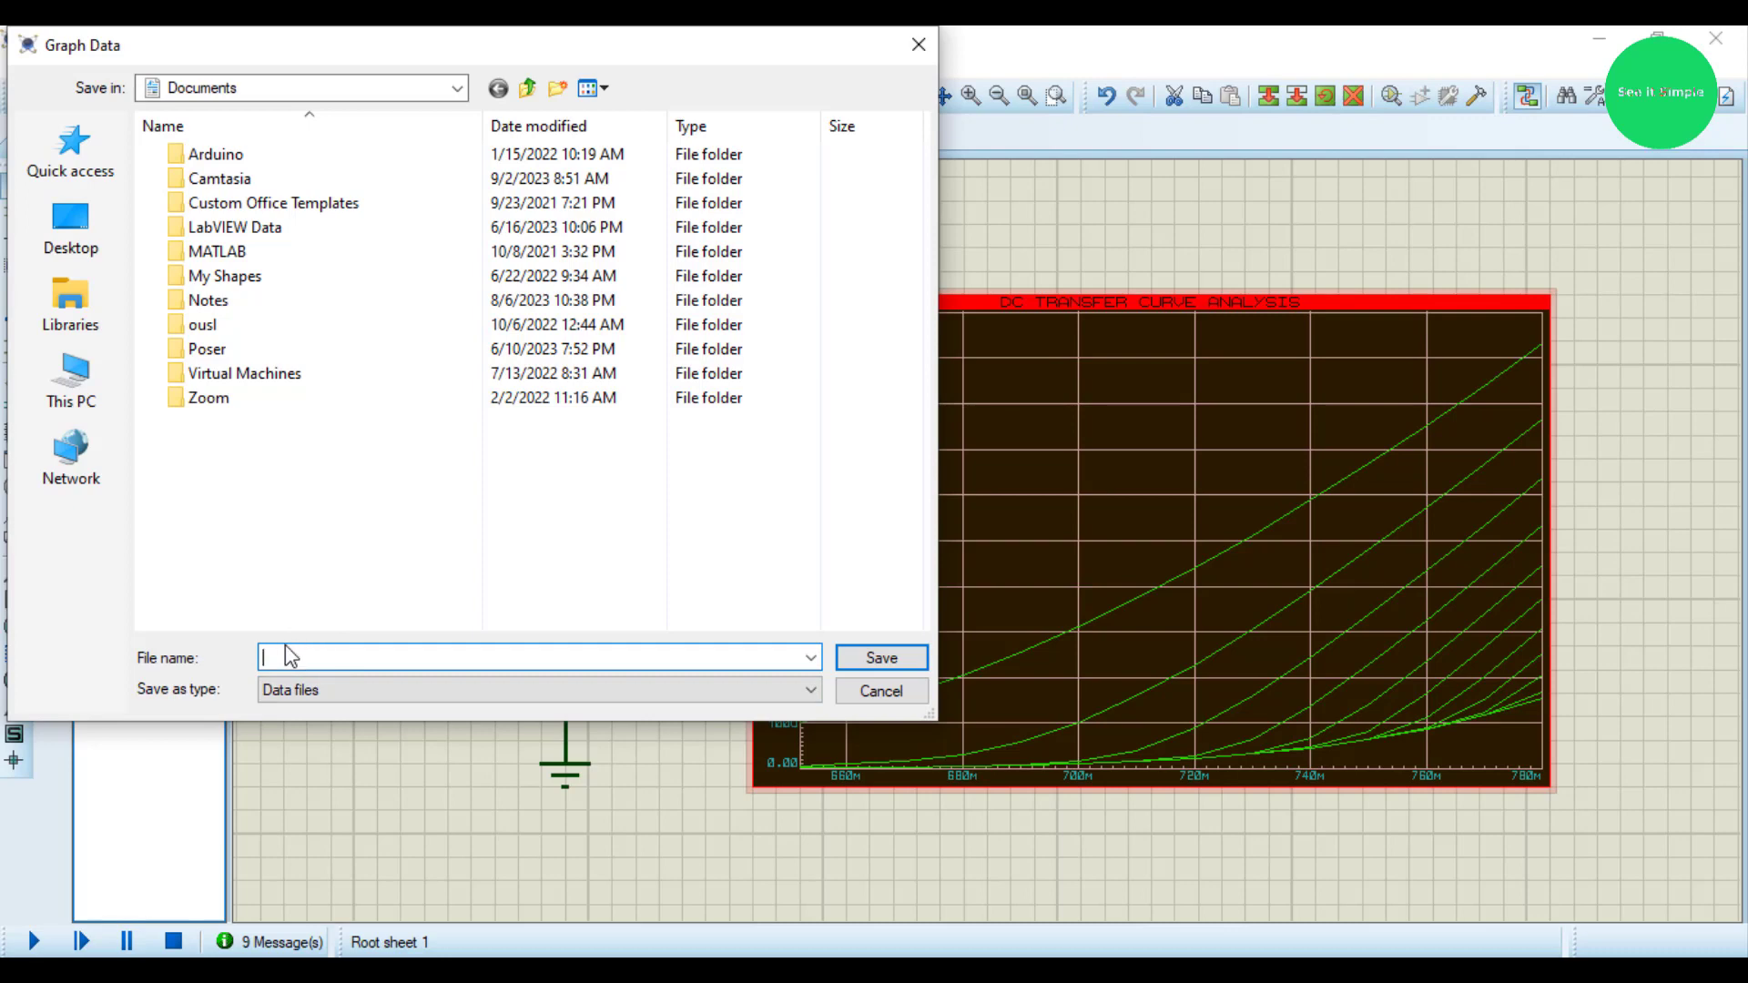
left_click(917, 45)
right_click(1056, 558)
left_click(1170, 888)
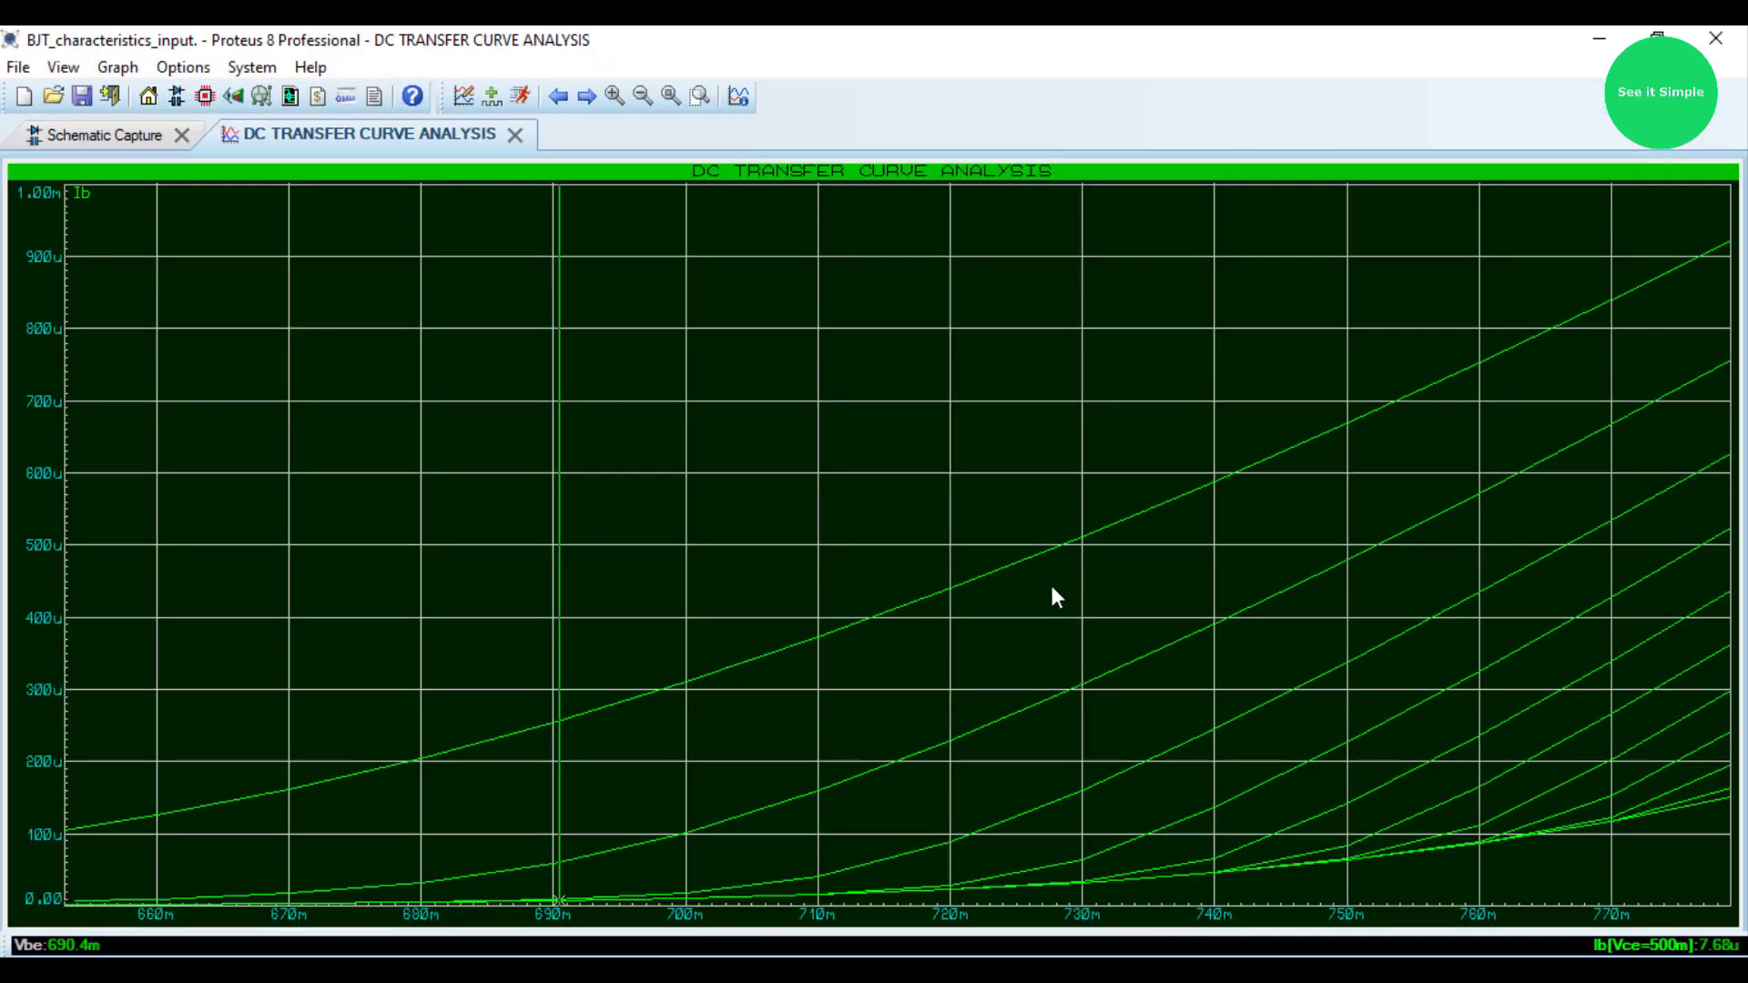
Step: Place a cursor, zoom out to the full 0–1.00 V range, and drag it to Vbe 886m
left_click(872, 661)
scroll(874, 653, "down", 2)
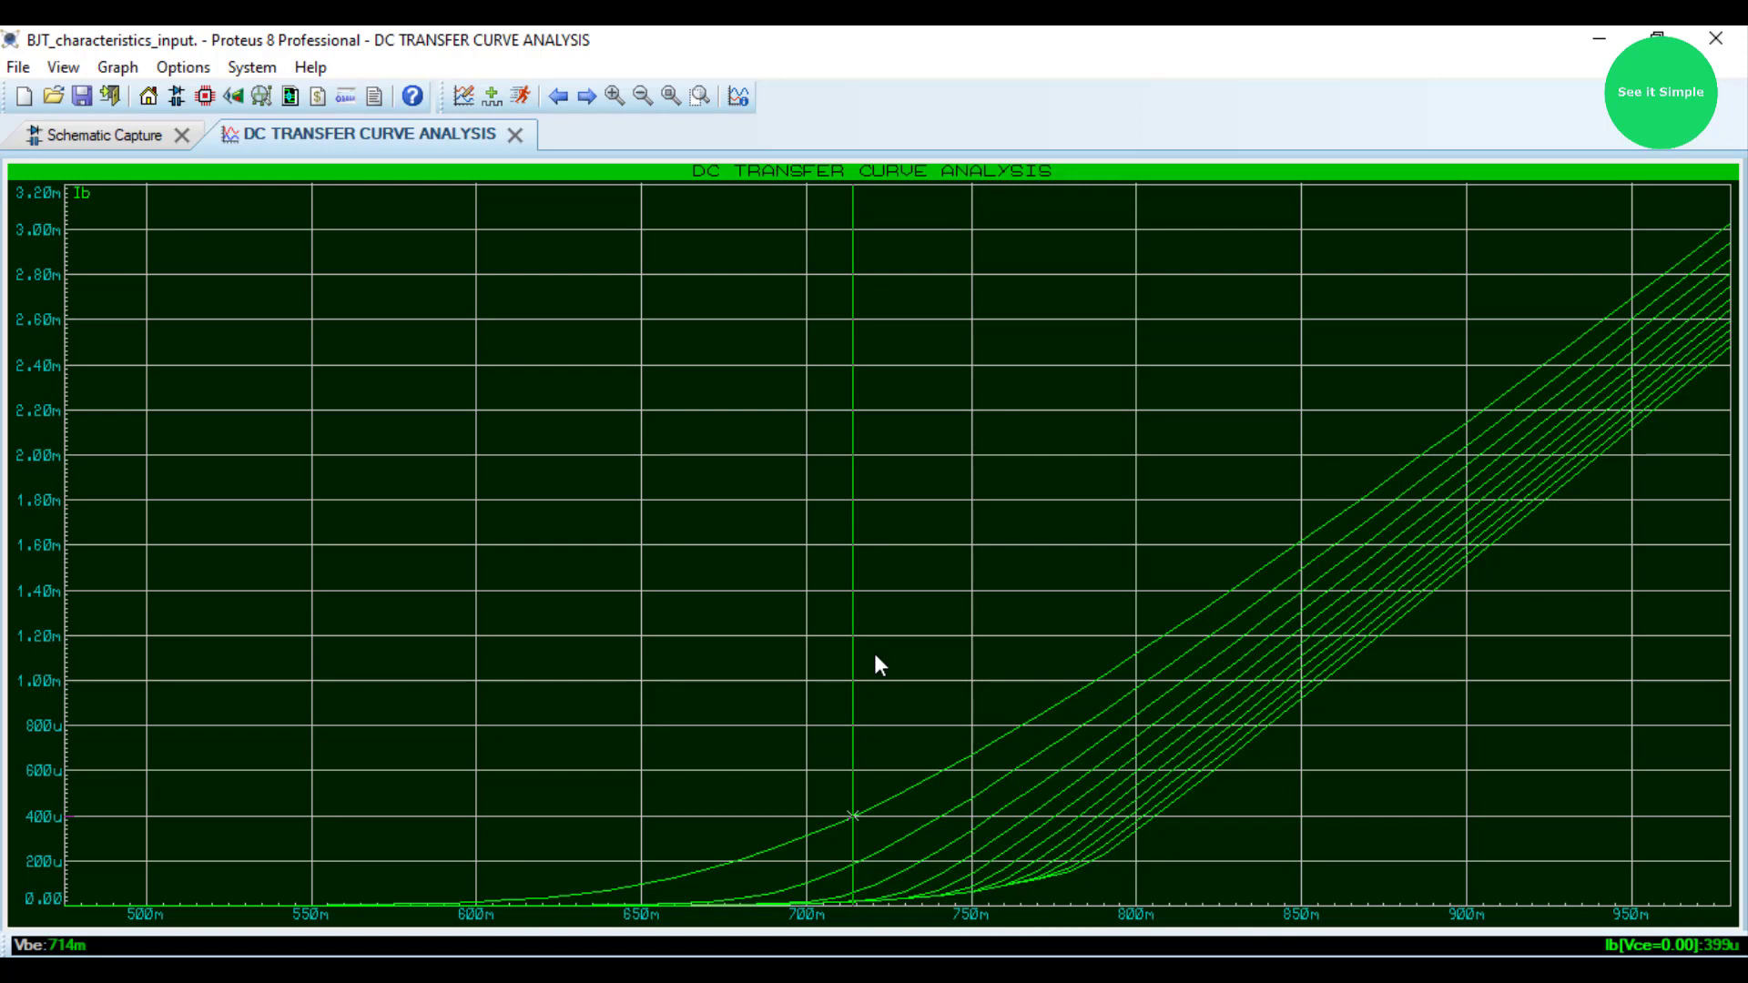
scroll(875, 655, "down", 1)
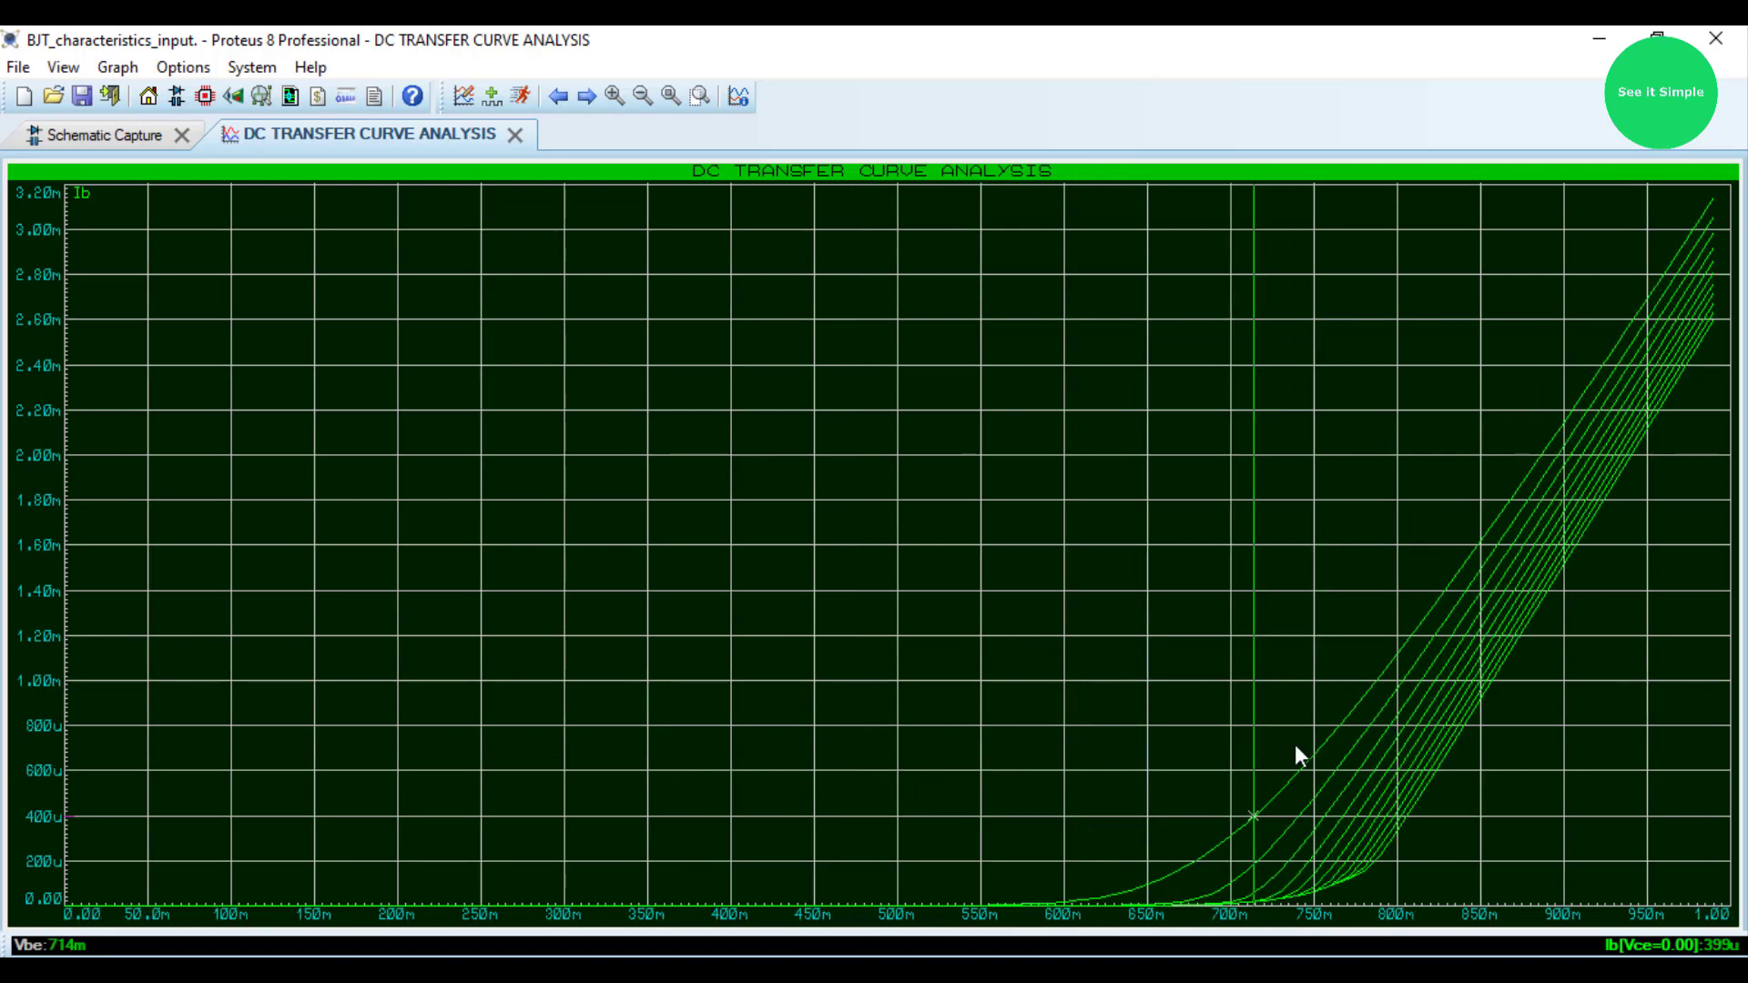
left_click_drag(1433, 752, 1539, 752)
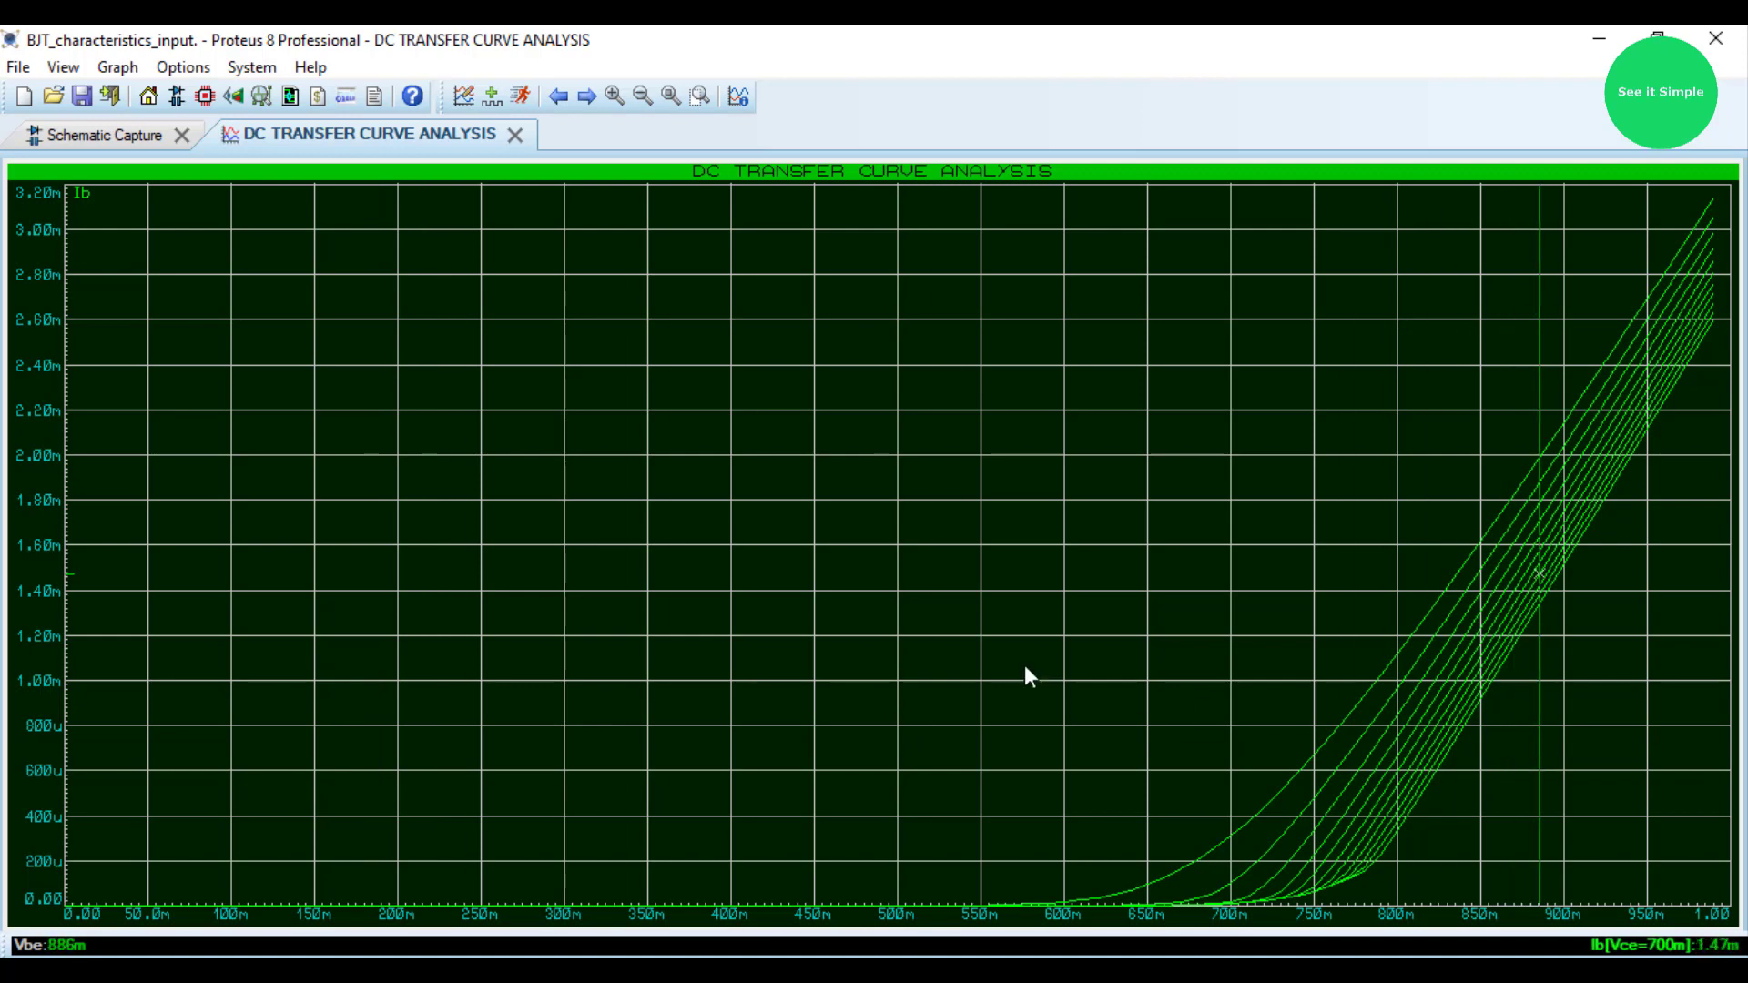